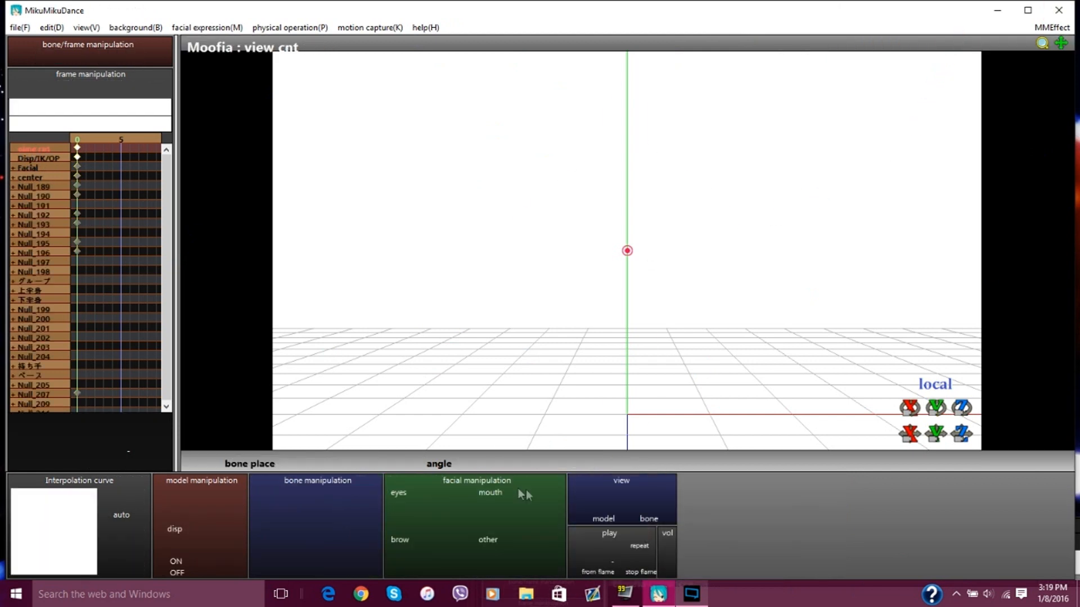
Step: Turn off both the ground shadow display and the transparent ground shadow option
scroll(667, 179, up, 3)
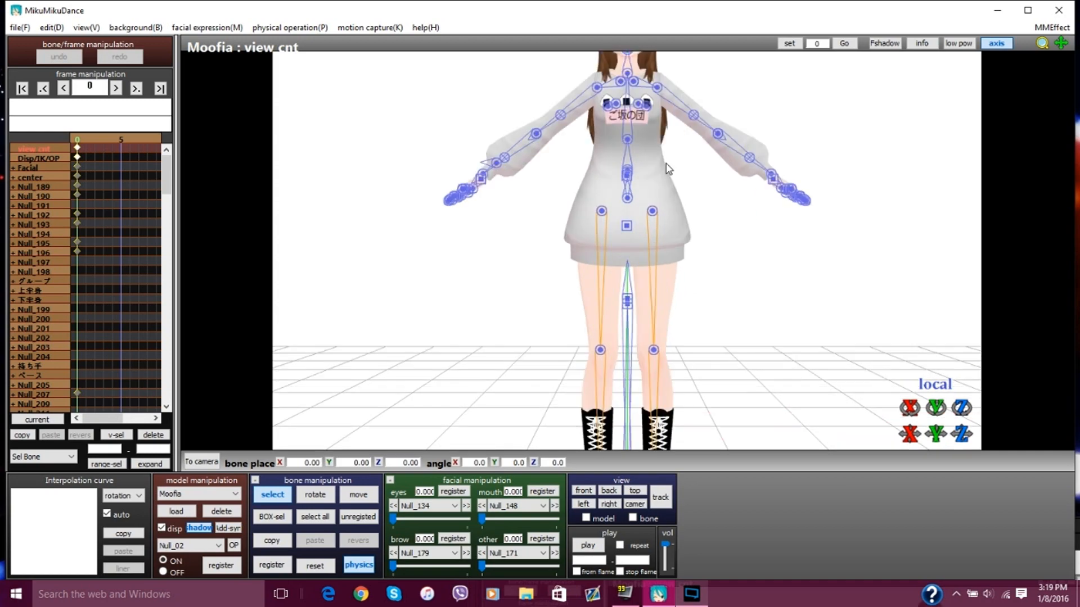
scroll(646, 212, down, 5)
mouse_move(740, 211)
right_down()
mouse_move(726, 214)
mouse_move(765, 219)
mouse_move(736, 213)
right_up()
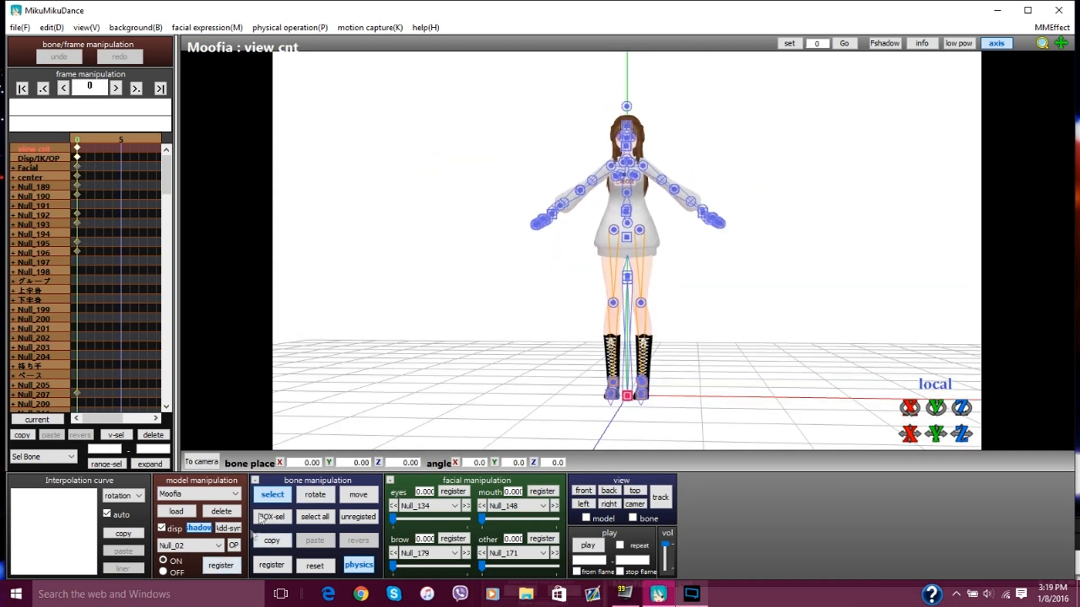
right_drag(666, 272, 676, 286)
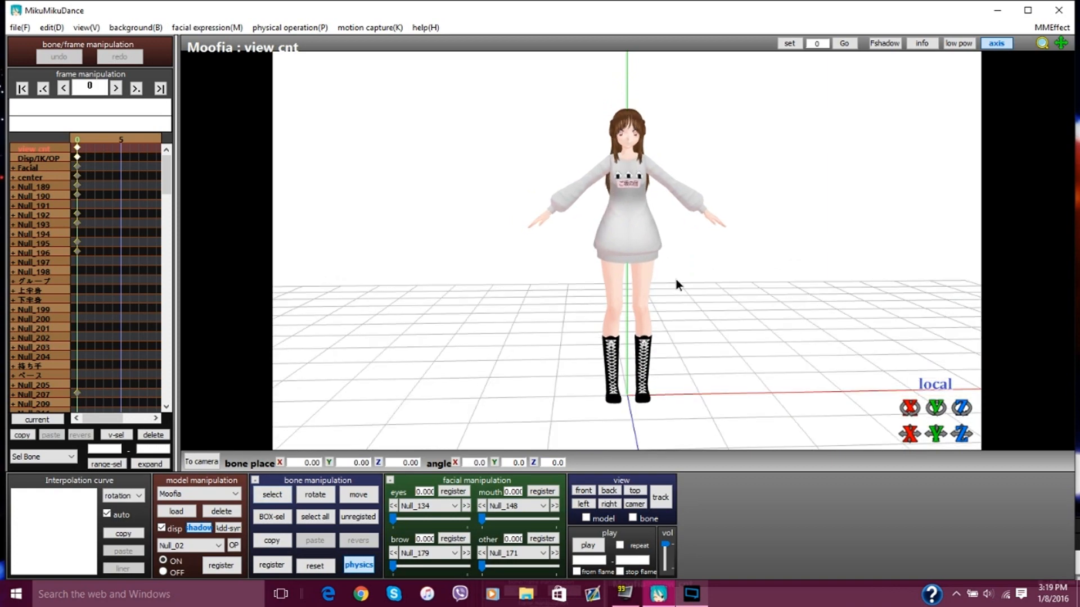
click(87, 28)
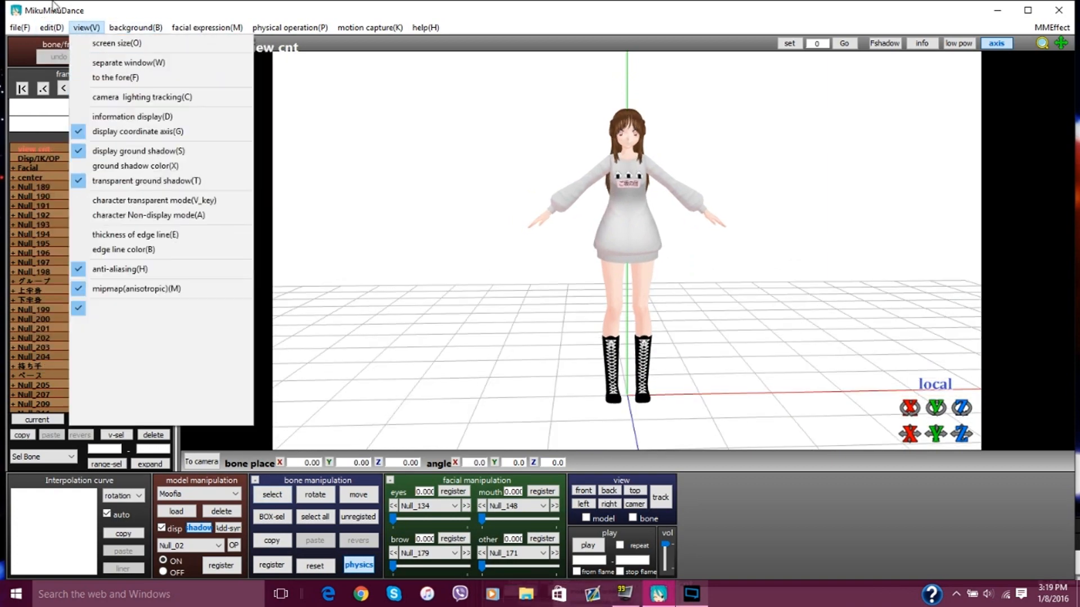
click(123, 155)
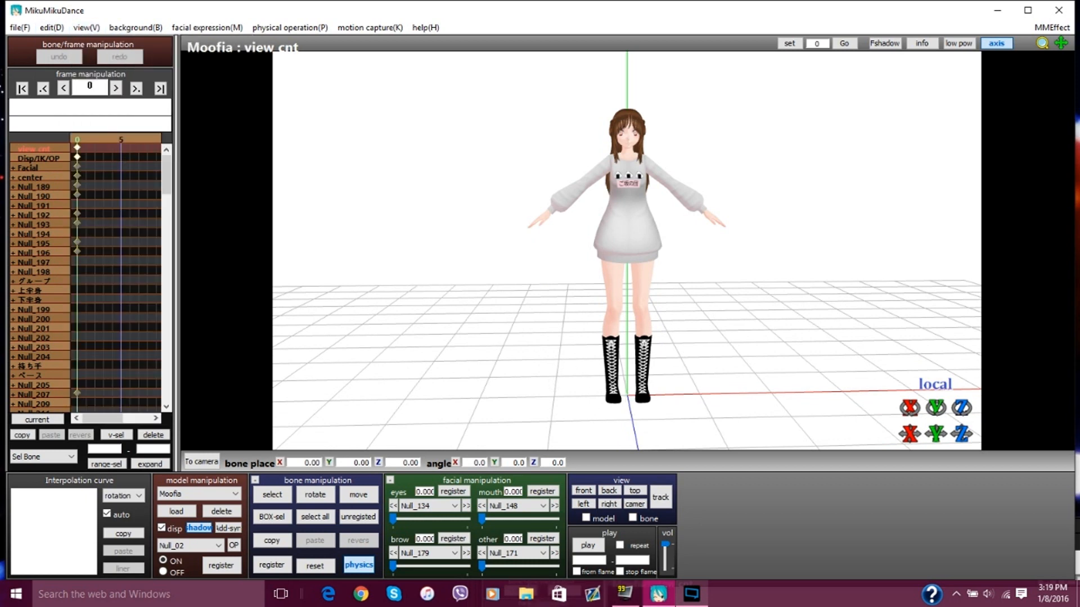
click(85, 29)
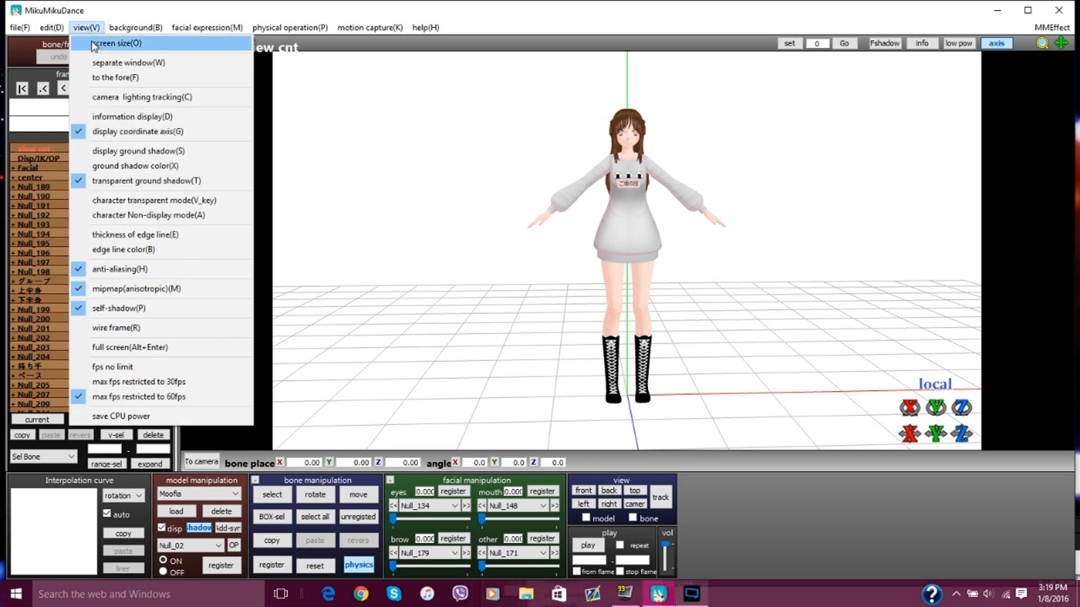
click(104, 181)
Step: Check the model's edge line thickness setting and close it without editing the value
click(85, 29)
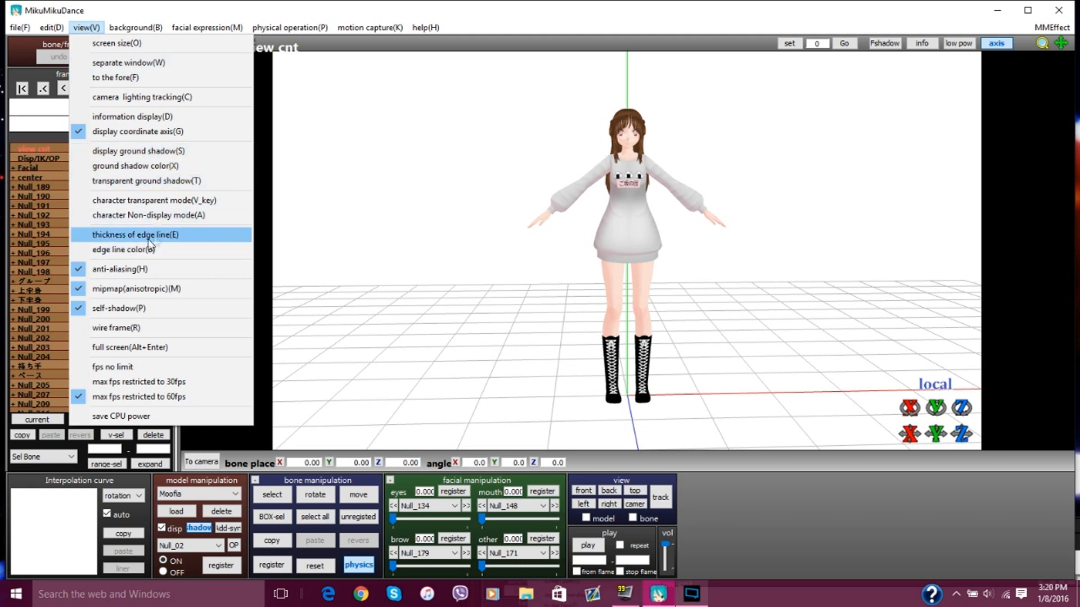
click(162, 237)
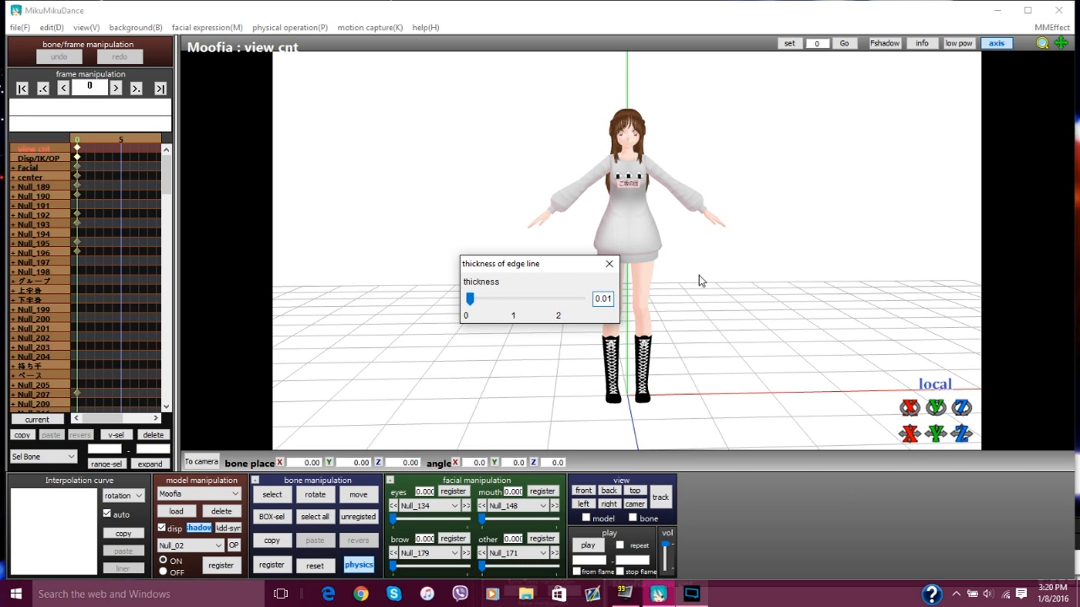
click(609, 264)
right_drag(735, 272, 713, 266)
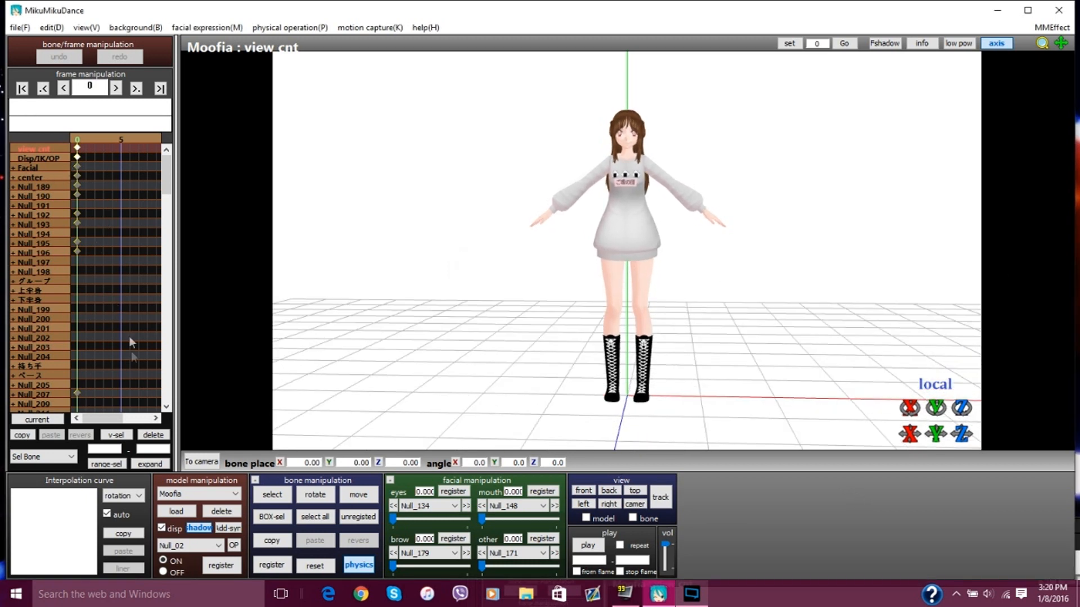
Step: Load Motion.vmd from the Headlock - Ria Jellyfish folder in Downloads > MMD onto the model, accepting the motion for matching bone names
click(20, 27)
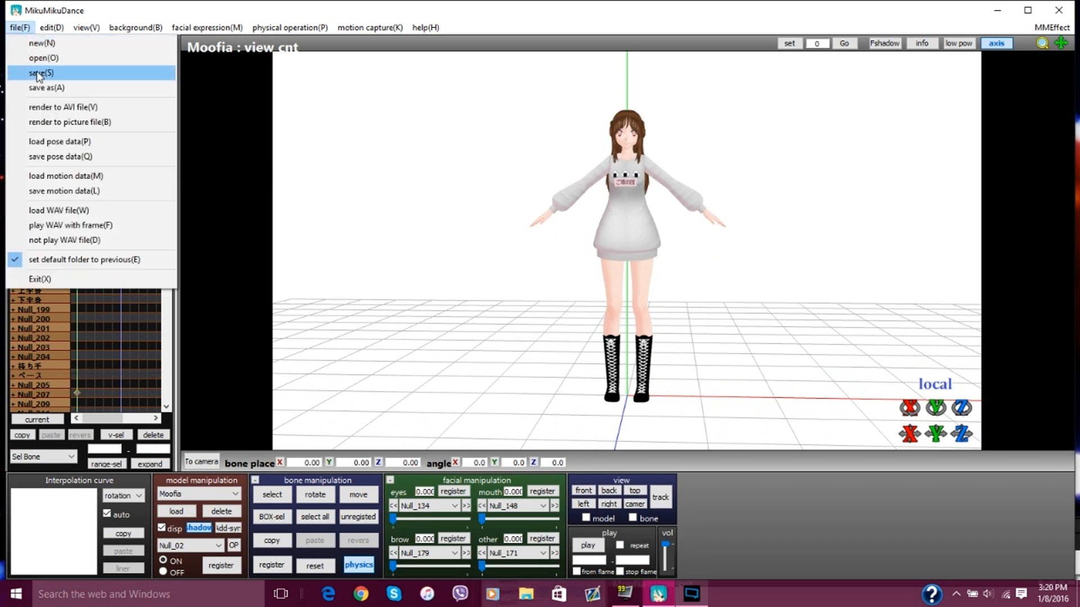
click(53, 176)
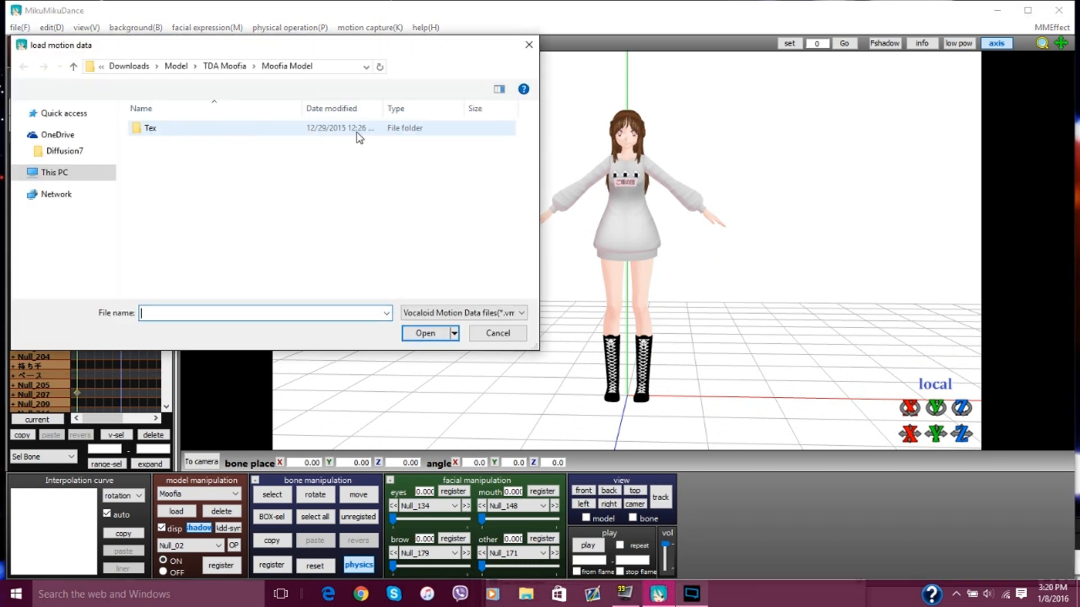
scroll(56, 147, up, 3)
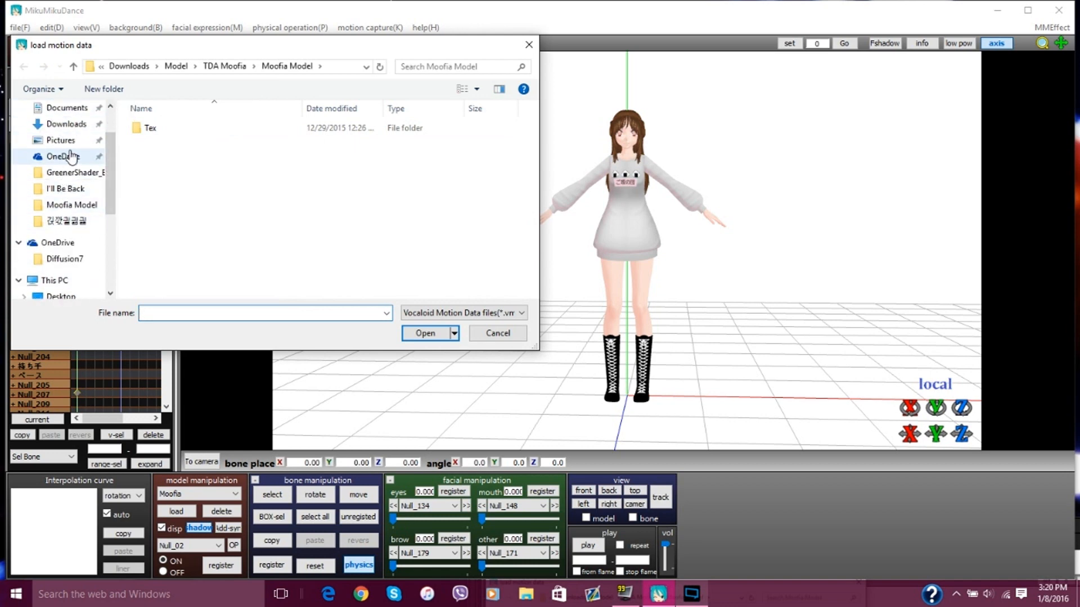
click(70, 126)
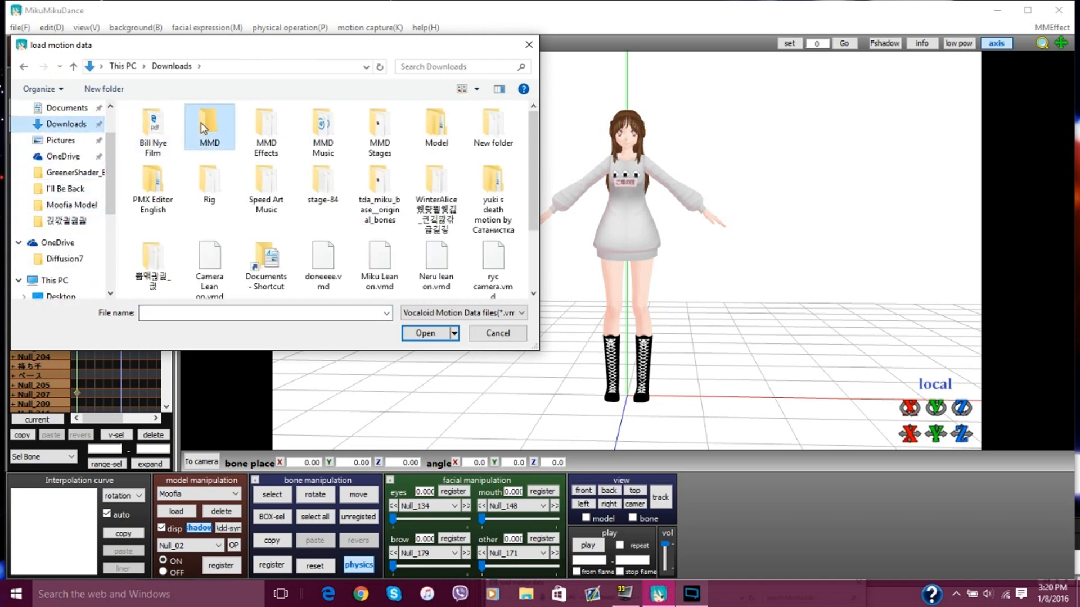
double_click(207, 135)
double_click(177, 186)
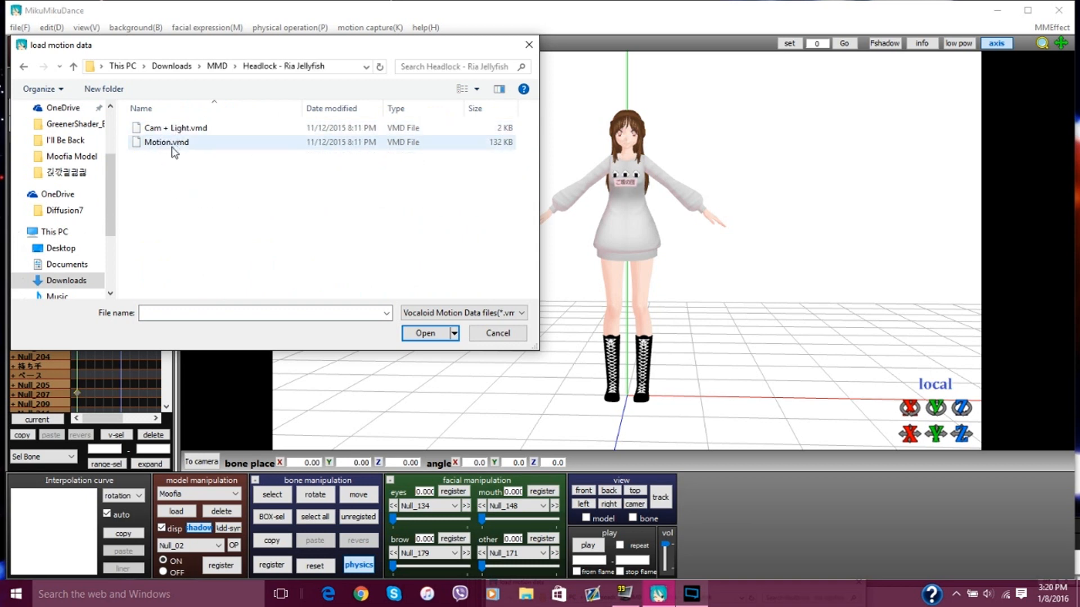
double_click(171, 146)
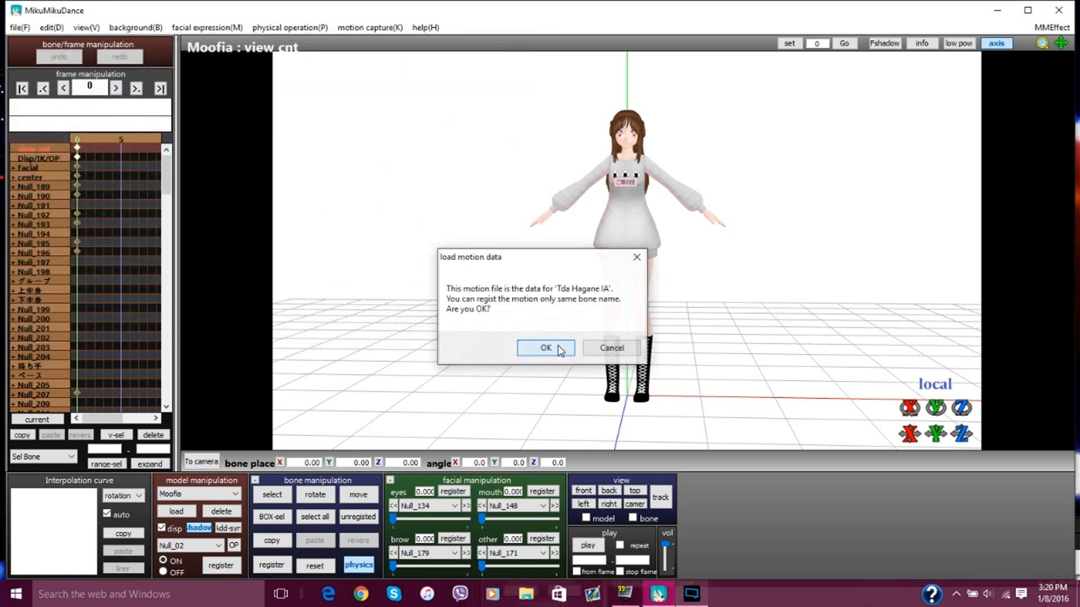
click(559, 349)
Step: Switch to camera/light/accessory editing and load the Cam + Light.vmd motion data
right_drag(765, 228, 711, 252)
click(214, 494)
click(197, 514)
click(22, 27)
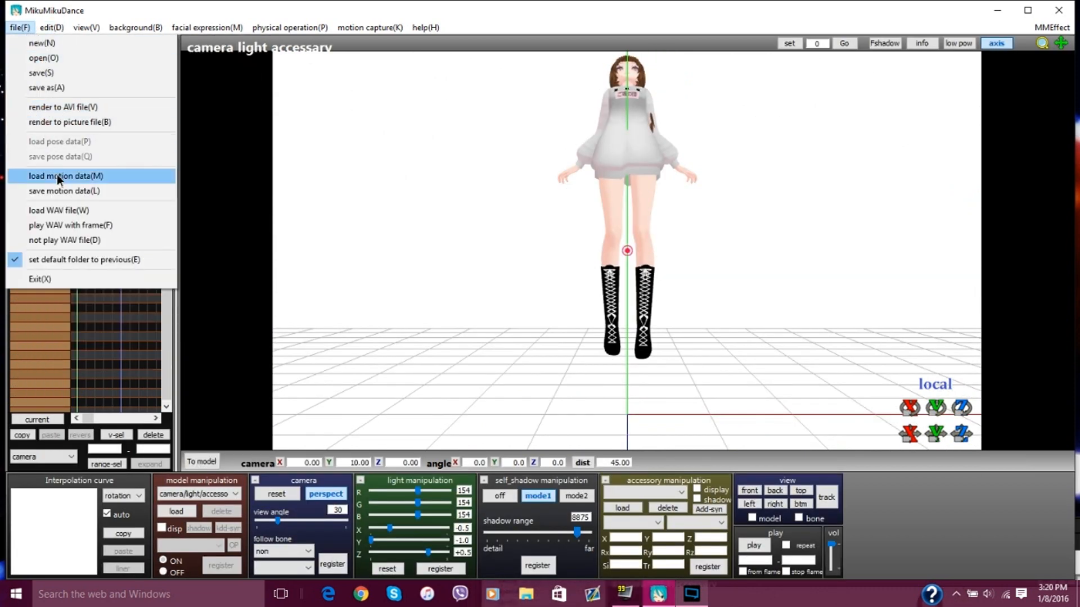
click(56, 176)
double_click(205, 134)
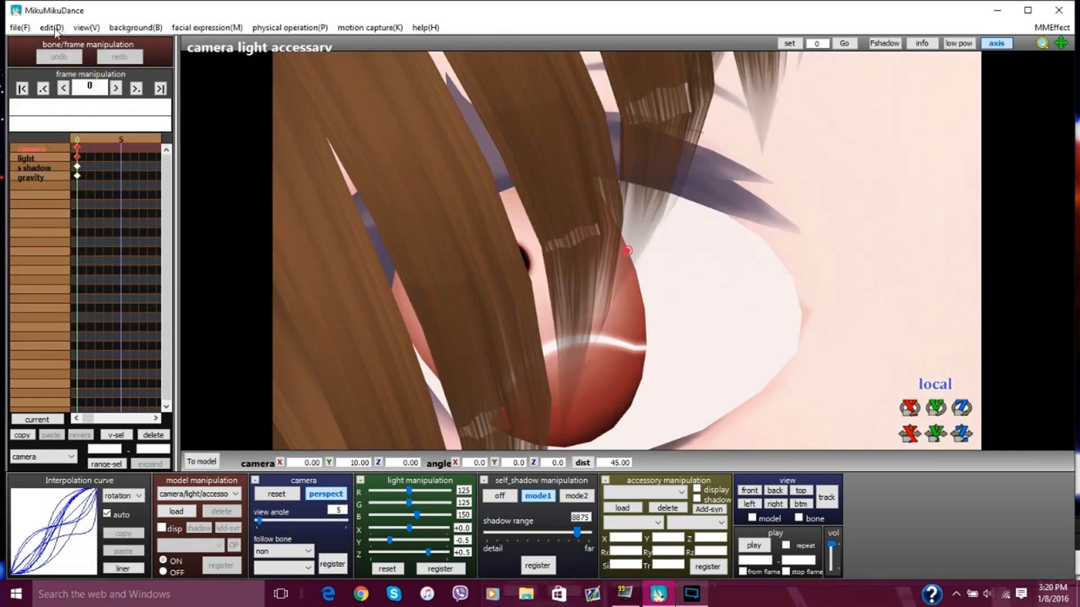
Step: Load the WAV music file from the Headlock - Ria Jellyfish folder inside the MMD folder
click(20, 27)
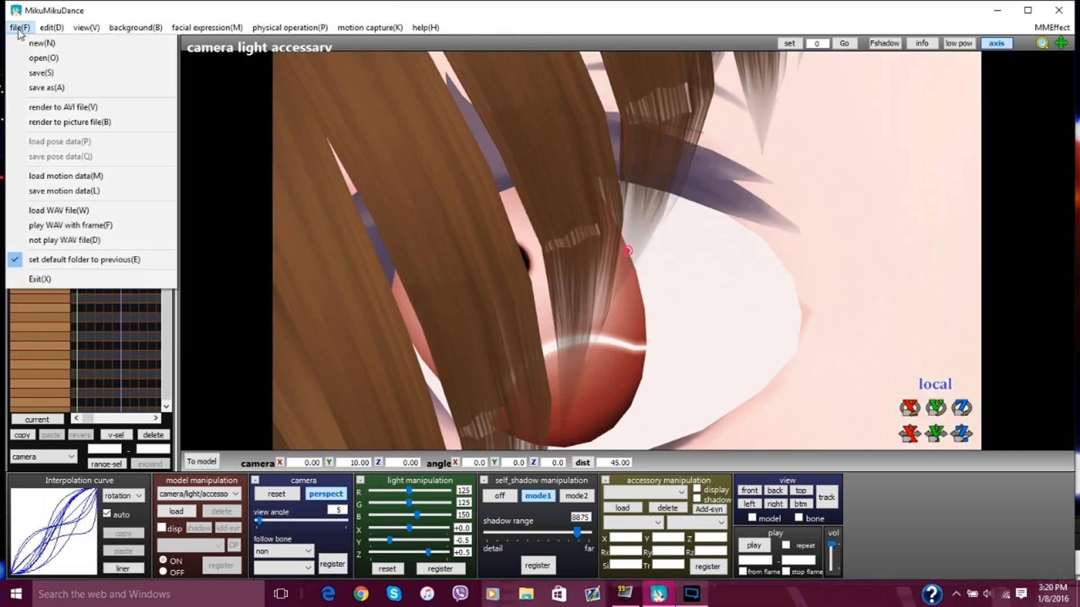
click(58, 210)
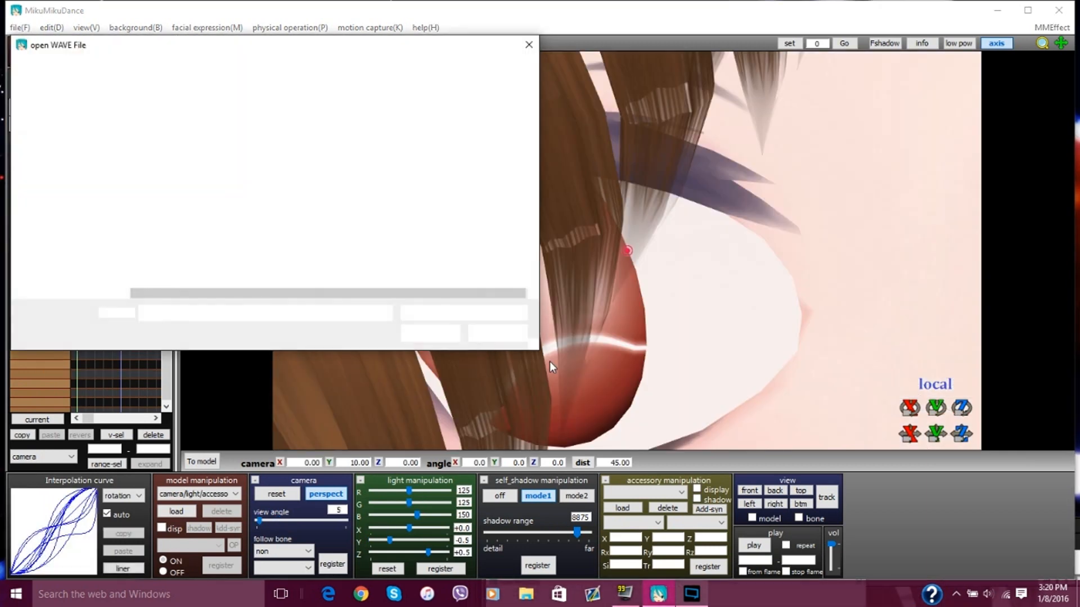
click(219, 66)
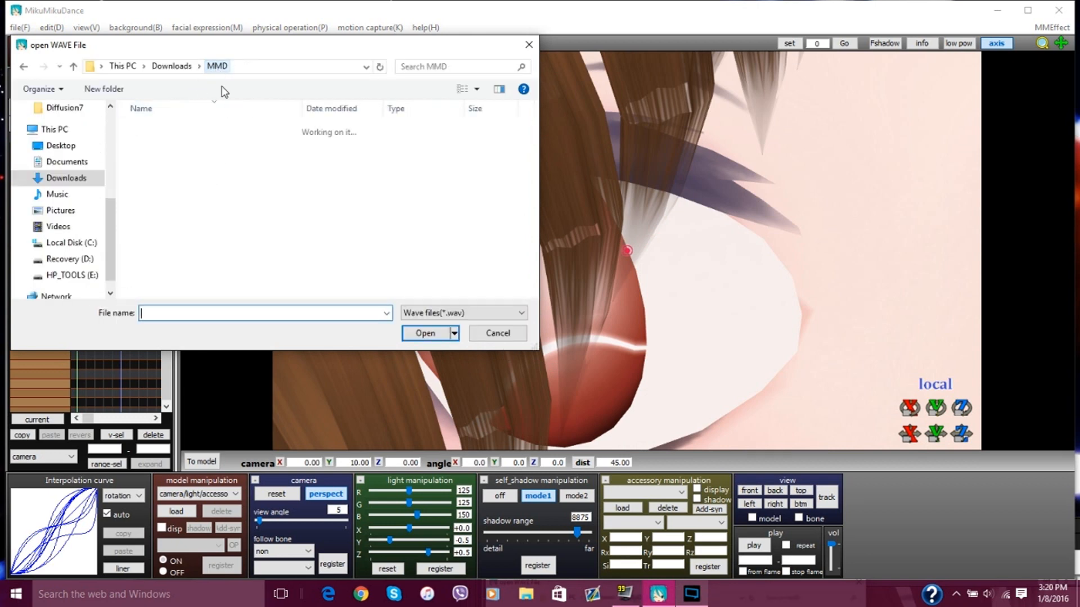
double_click(204, 156)
double_click(185, 125)
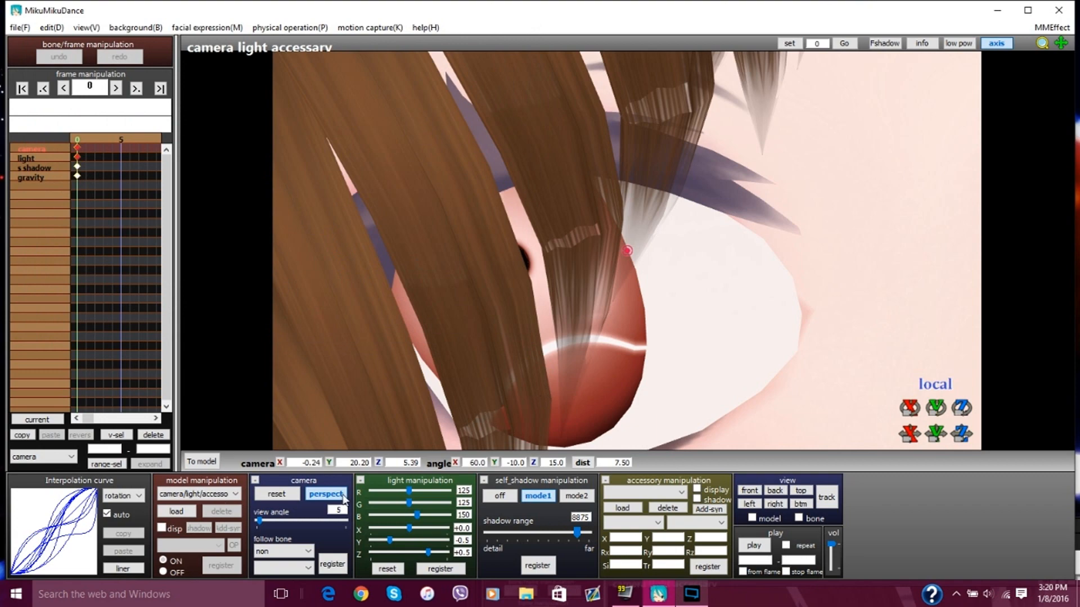
Step: Play the animation with its camera motion and enable the from-frame and stop-frame playback options
click(753, 546)
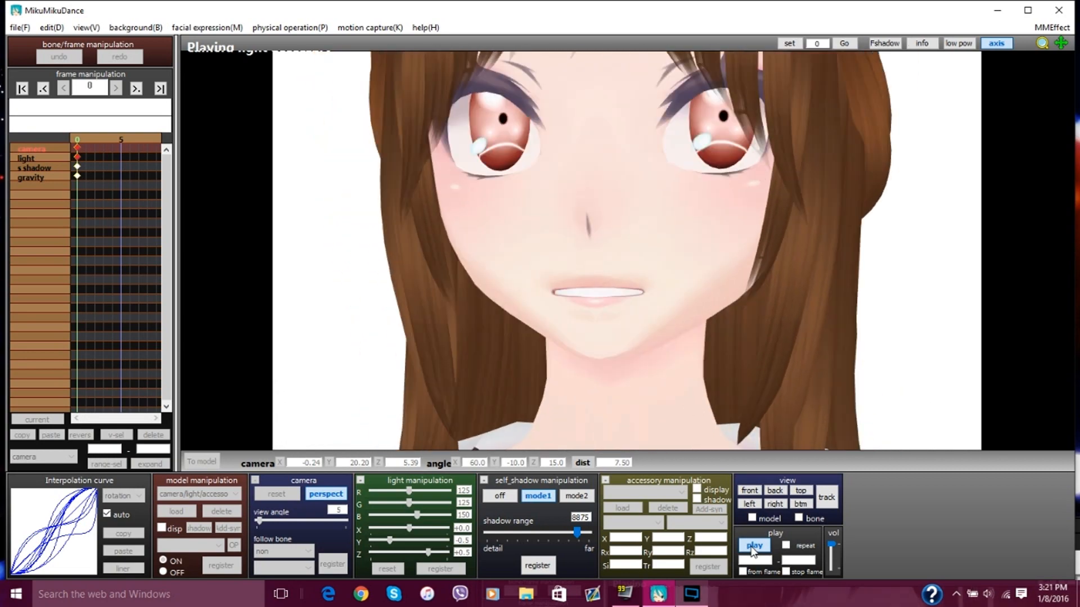
click(744, 572)
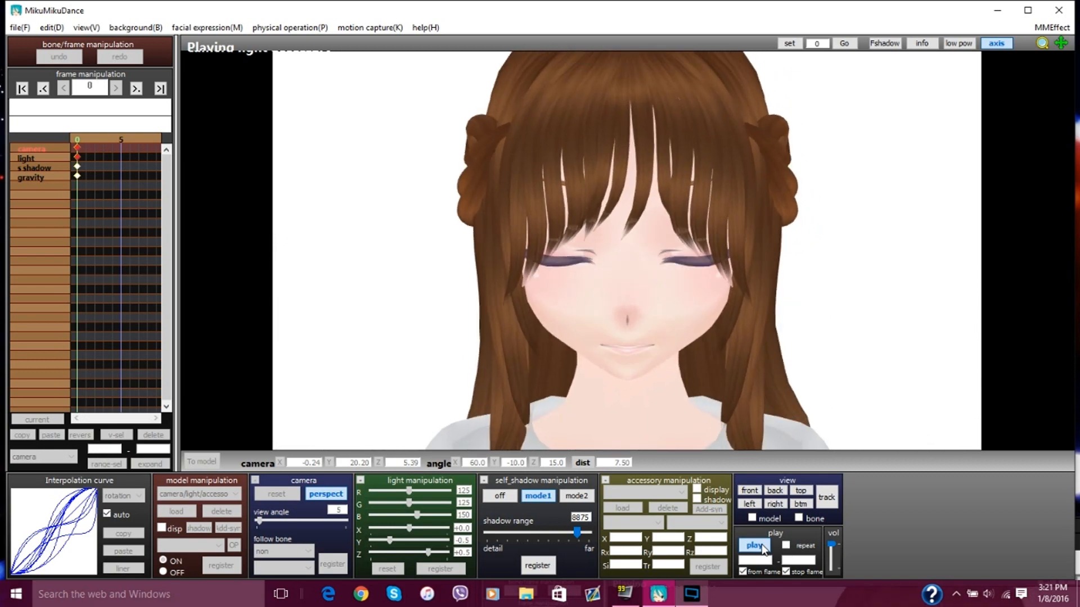
click(23, 89)
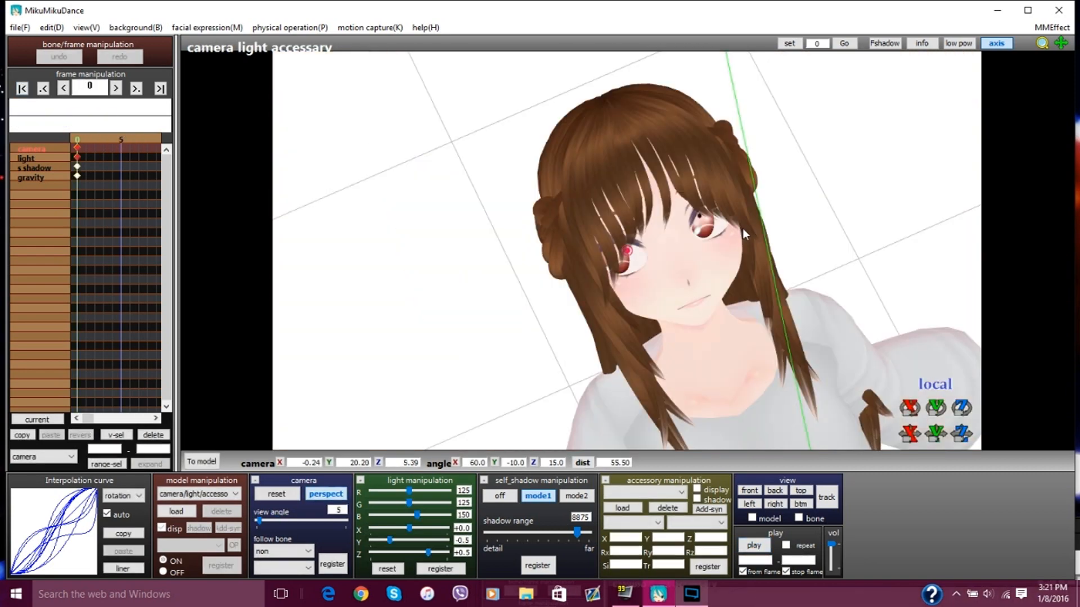
Step: Pull the camera back and orbit it until the model is in view from head to boots
scroll(760, 247, down, 4)
right_drag(766, 255, 749, 184)
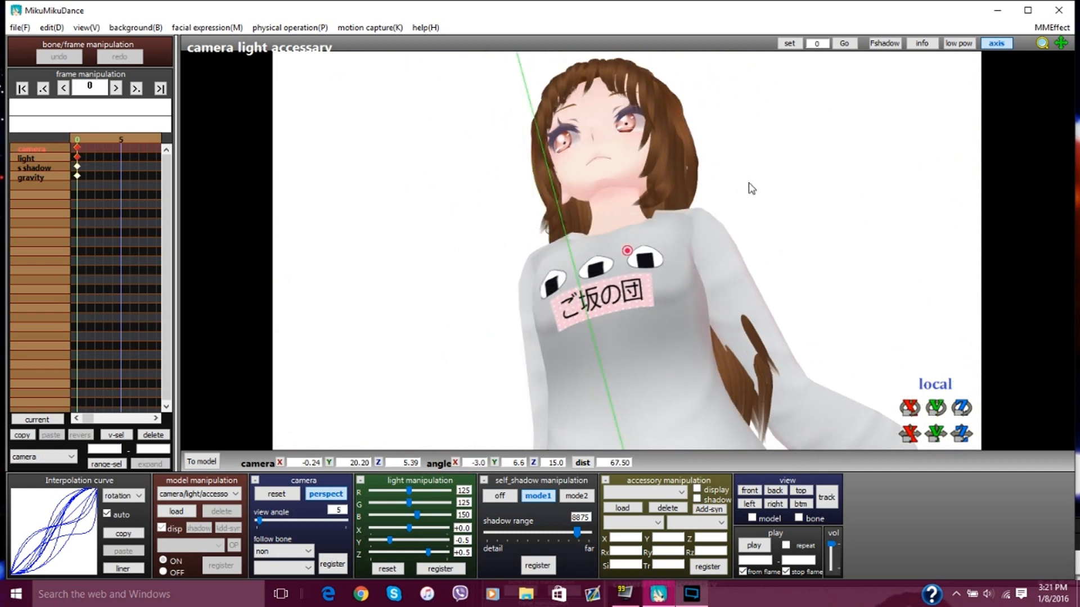
scroll(751, 187, down, 10)
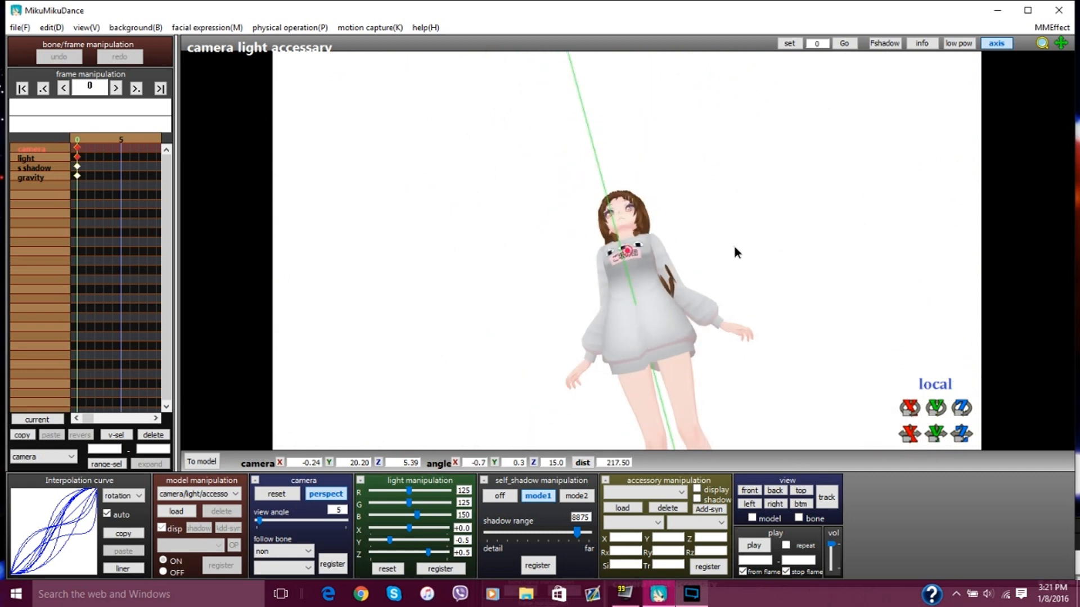
right_drag(734, 251, 737, 256)
scroll(737, 255, down, 2)
scroll(731, 291, down, 6)
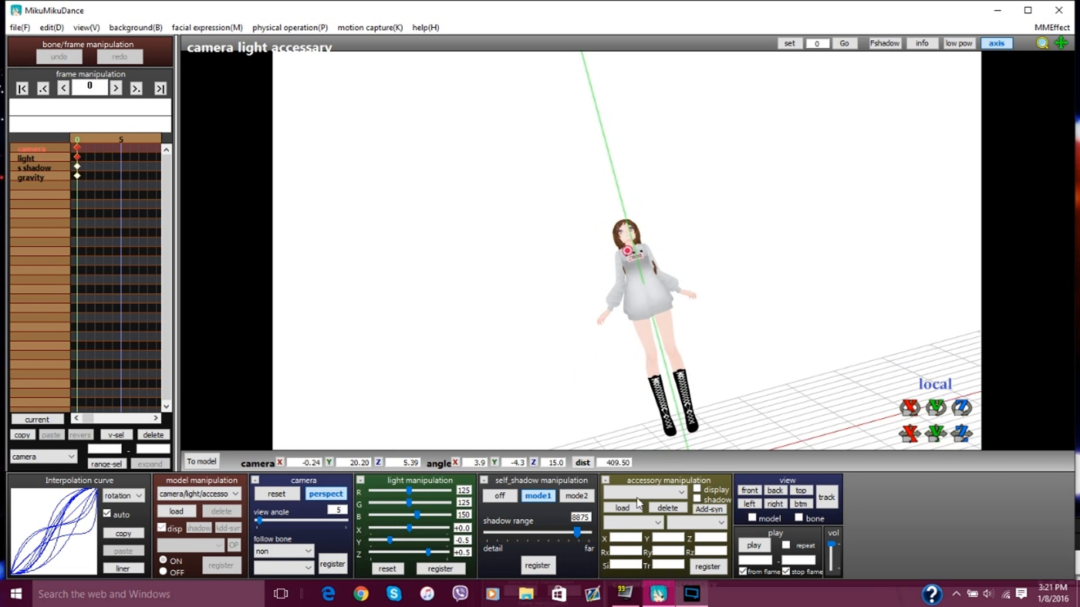
Step: Start loading an accessory and browse to the MMD Effects folder in Downloads
click(623, 508)
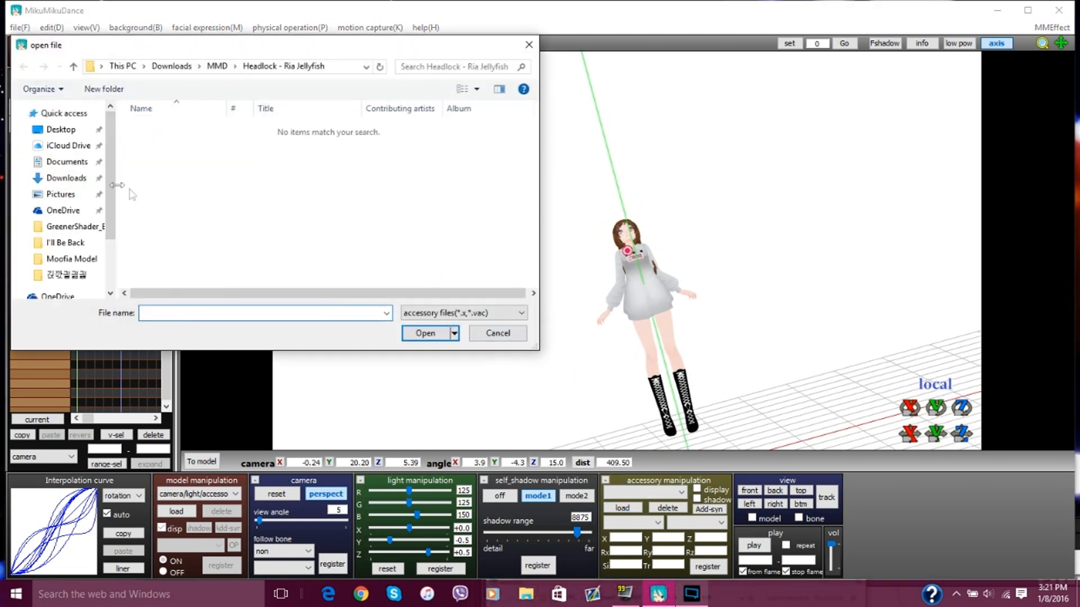
scroll(61, 207, down, 5)
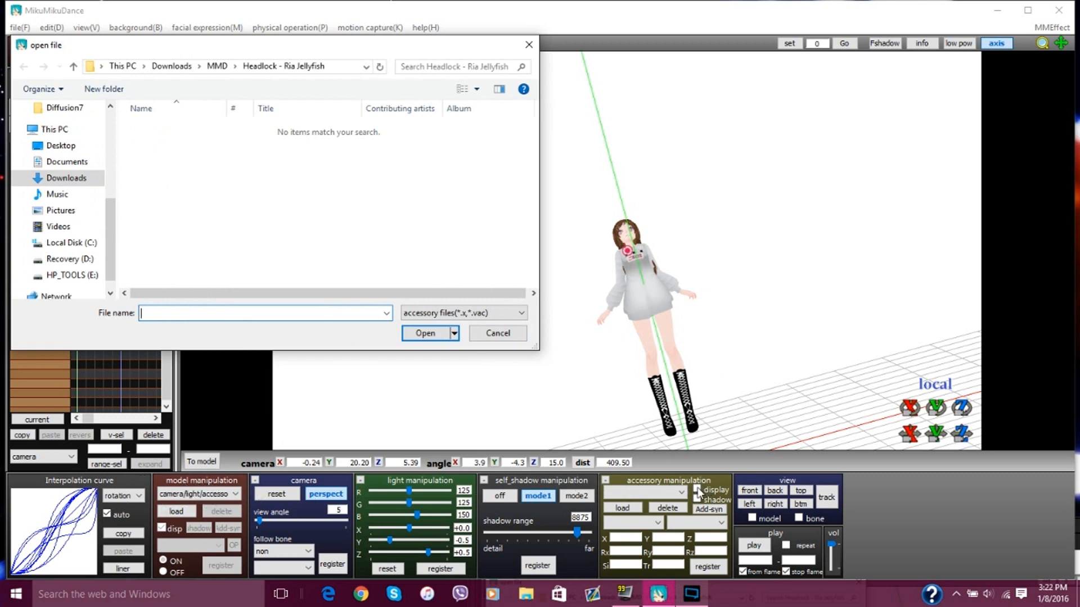
scroll(71, 162, up, 2)
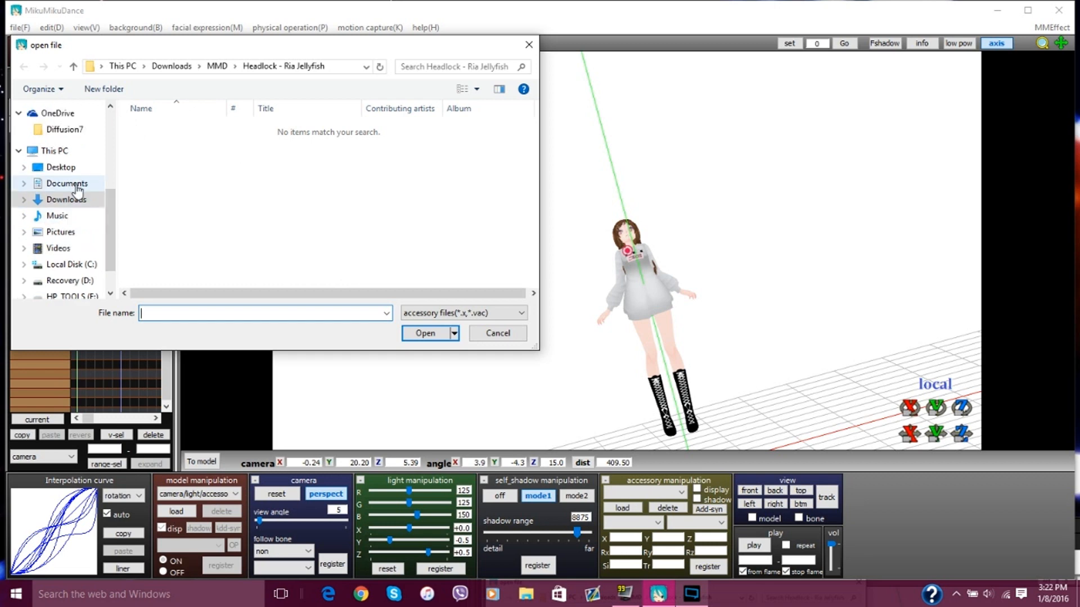
scroll(71, 161, up, 1)
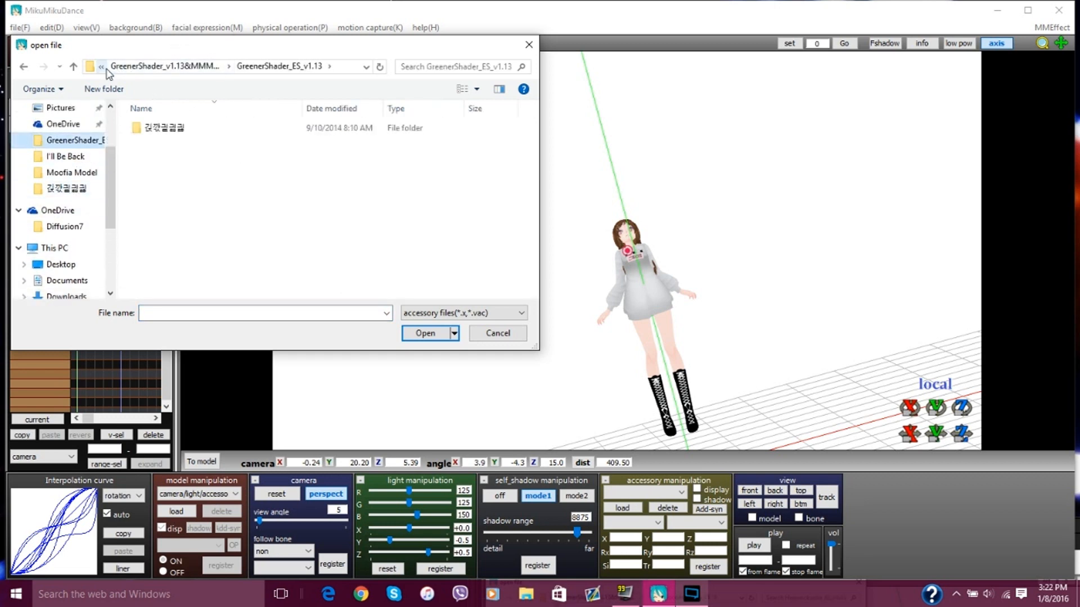
click(103, 68)
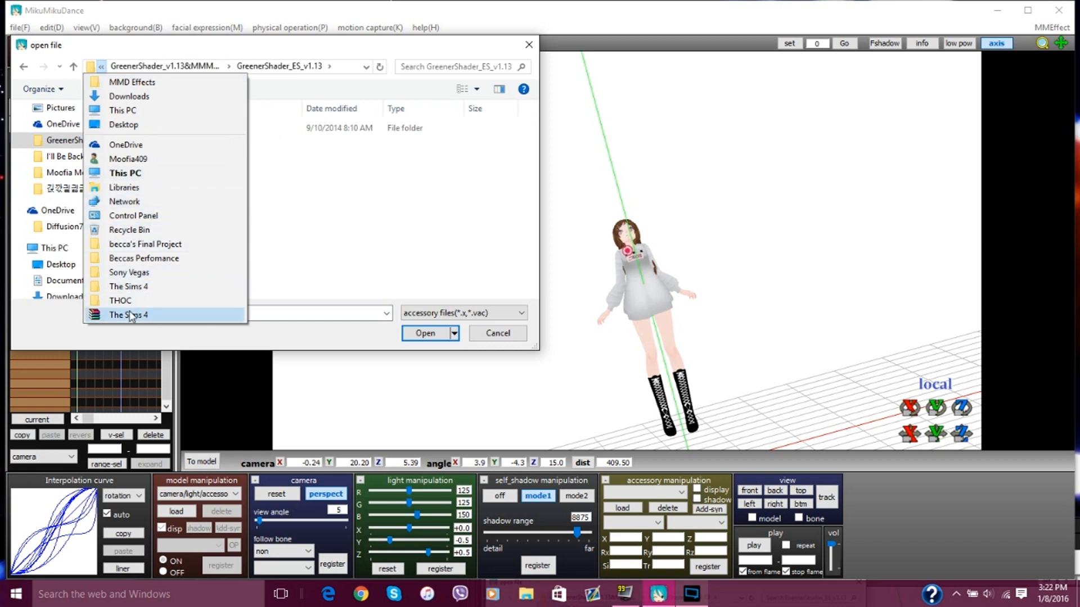
click(140, 82)
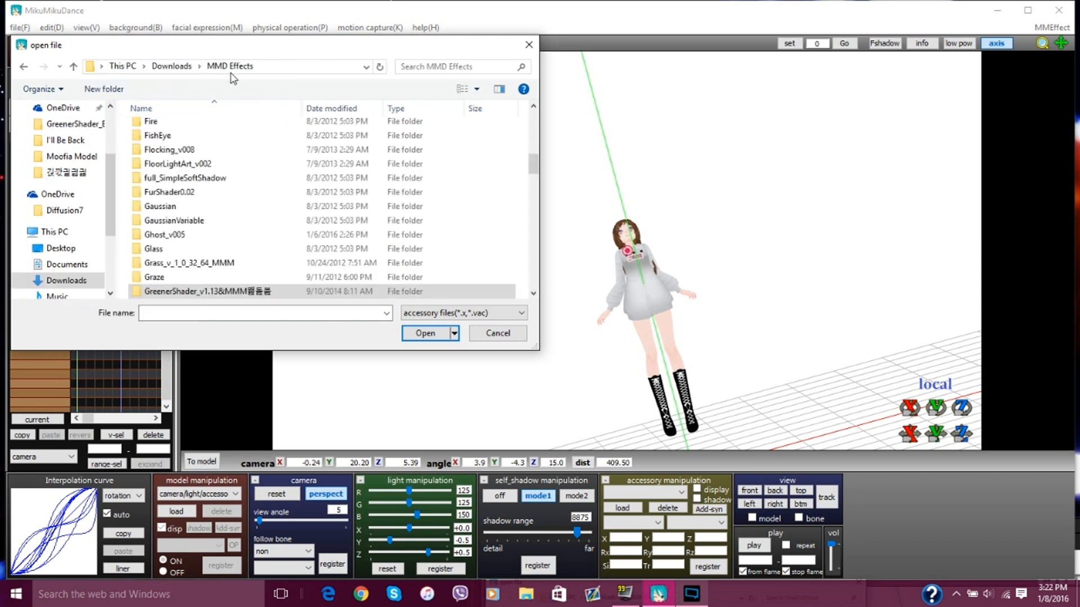
Step: Find the space folder within MMD Effects and load its first, unnumbered .x file as an accessory
scroll(228, 273, down, 7)
scroll(228, 273, up, 4)
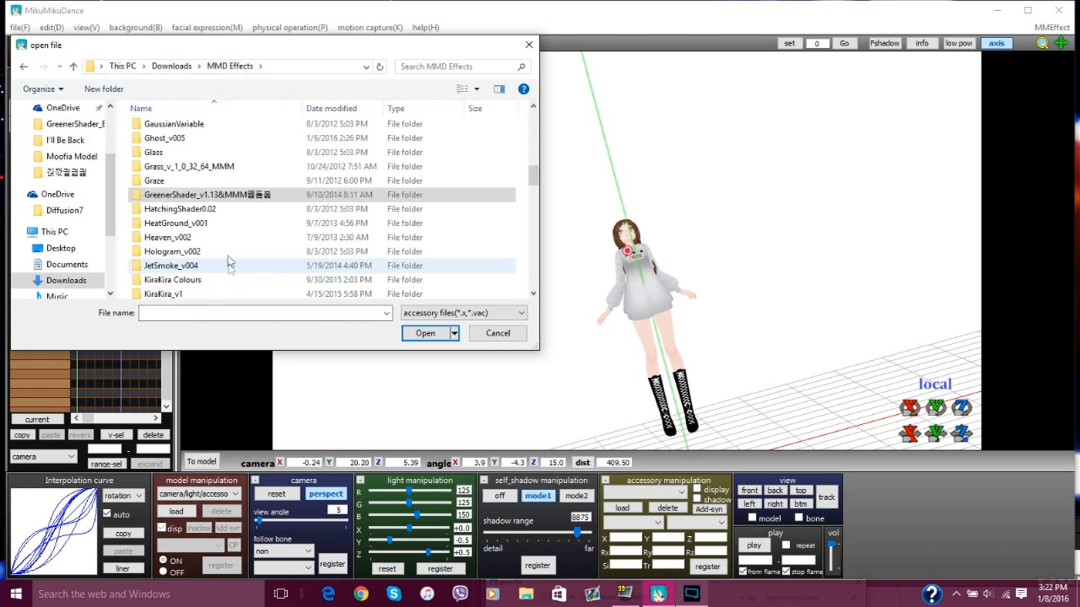
scroll(228, 259, up, 10)
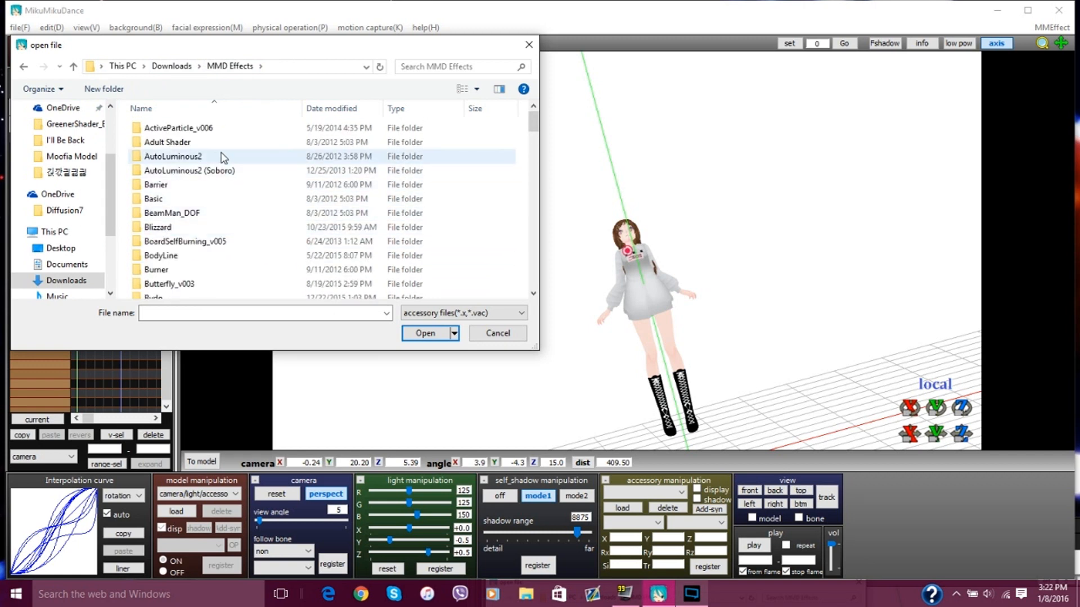
scroll(180, 259, down, 12)
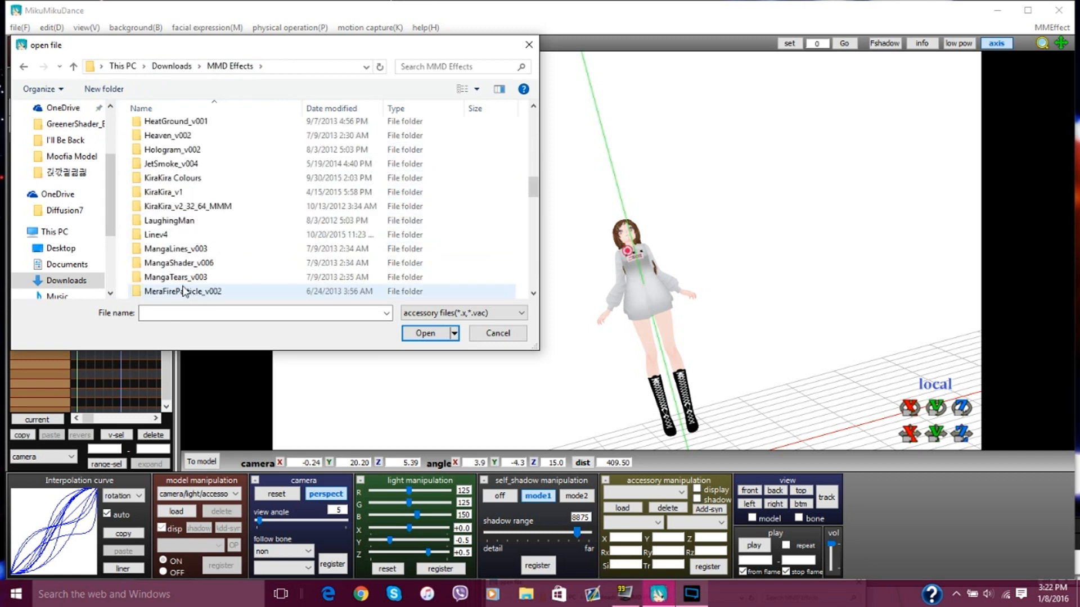
scroll(187, 291, down, 3)
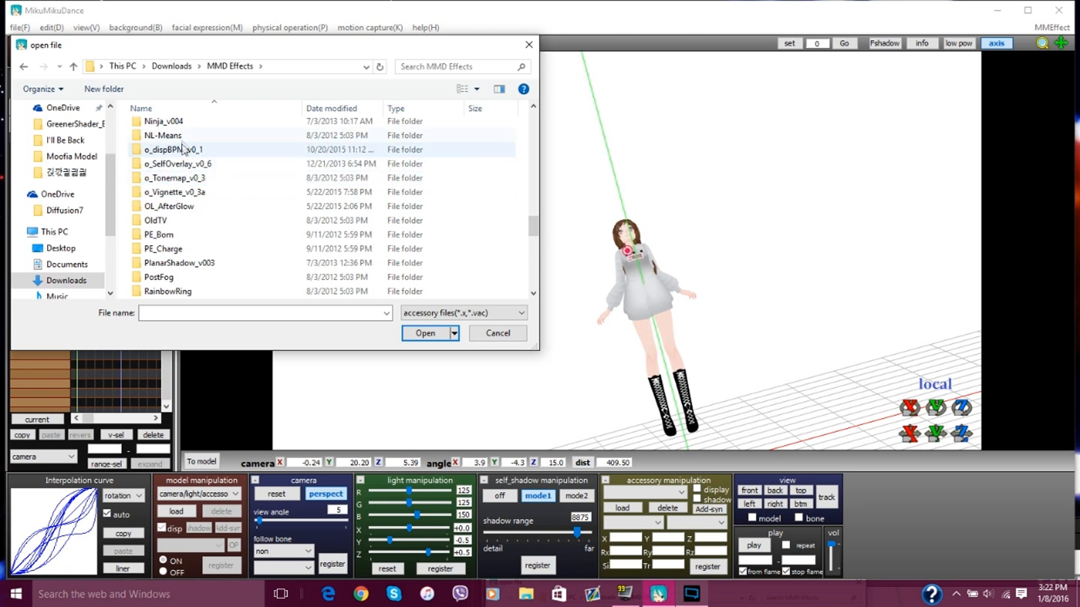
scroll(212, 277, down, 1)
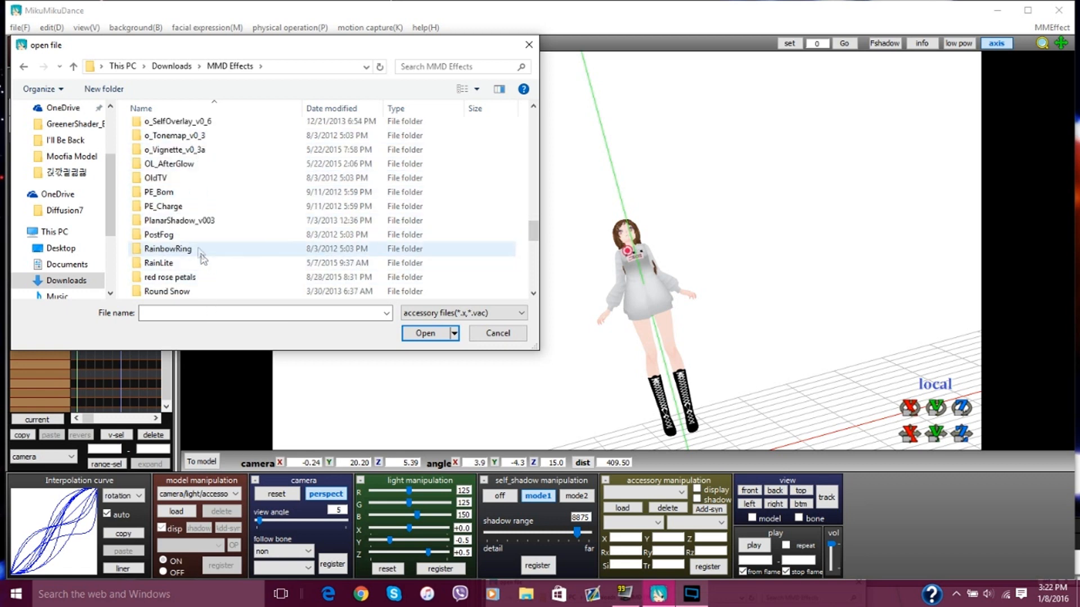
scroll(203, 255, up, 3)
scroll(195, 242, down, 5)
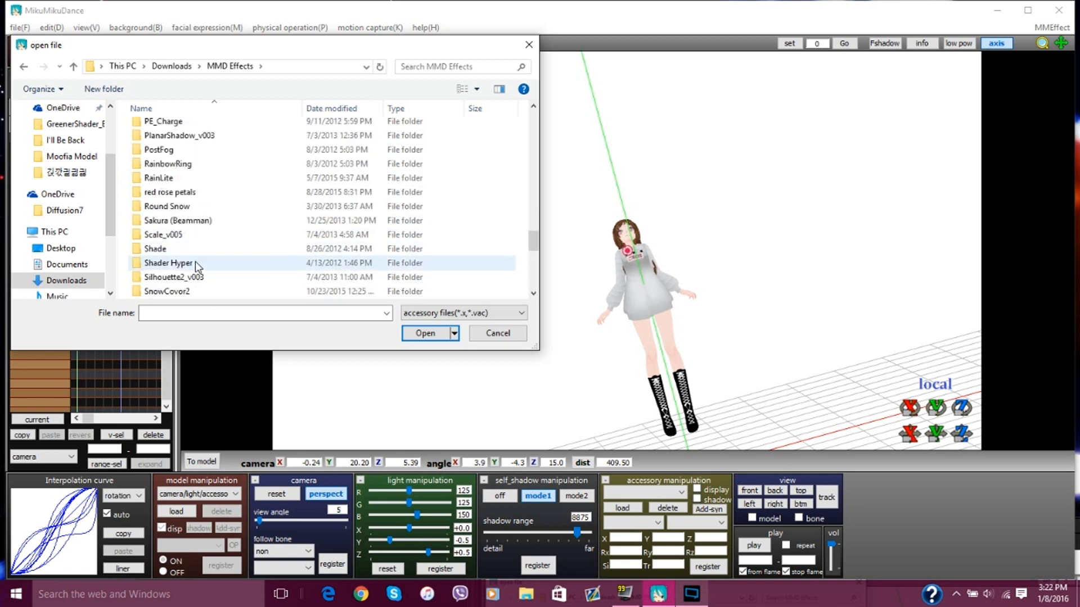
scroll(180, 268, down, 2)
click(170, 250)
key(Return)
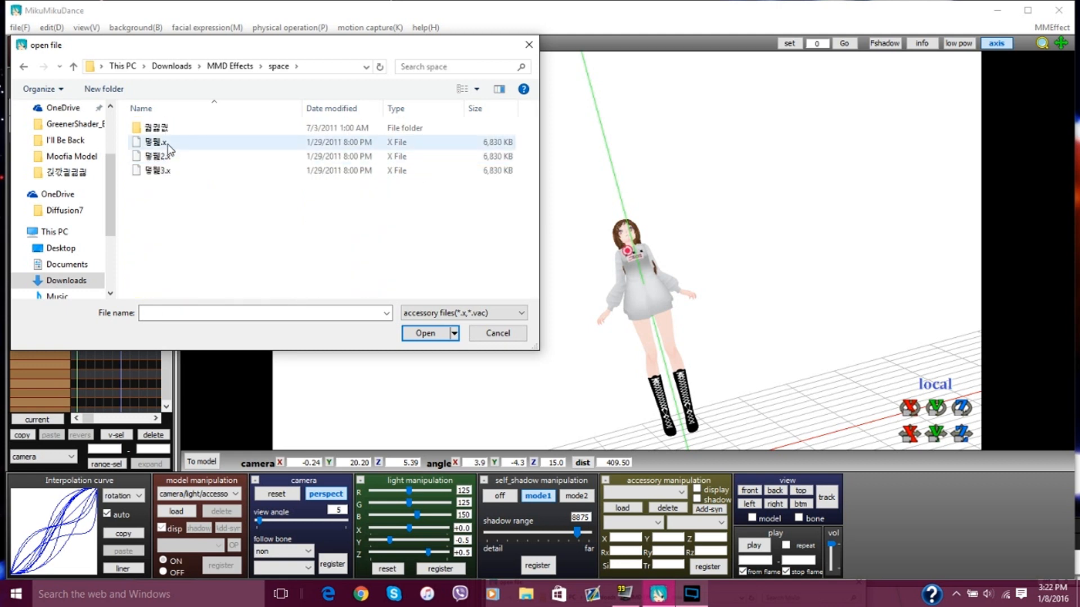
double_click(157, 142)
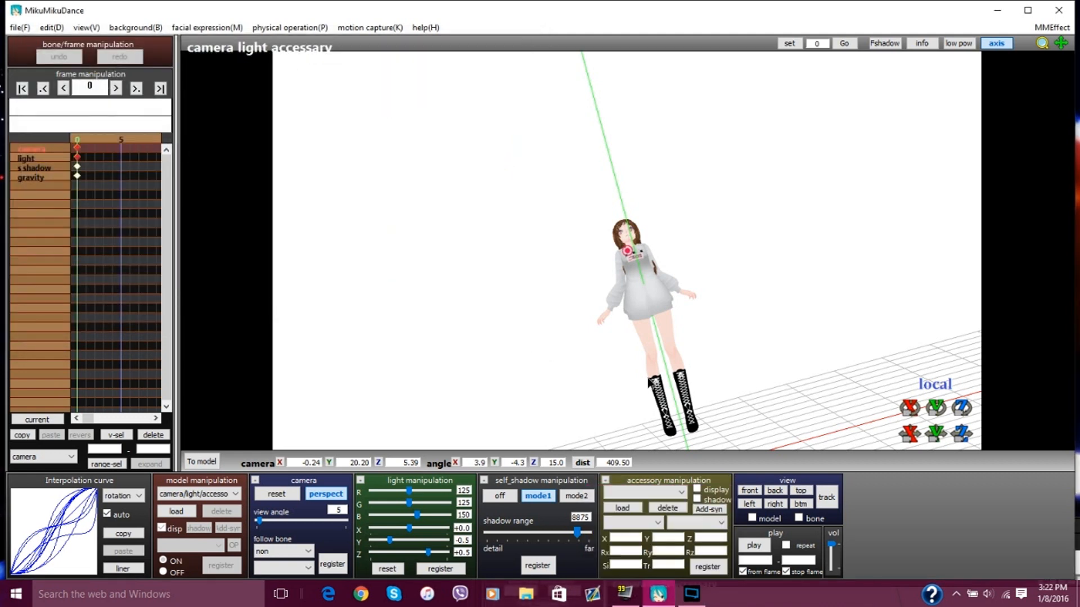
Step: Load the other two accessory files from the space folder, ending in 2.x and 3.x
click(622, 507)
double_click(151, 157)
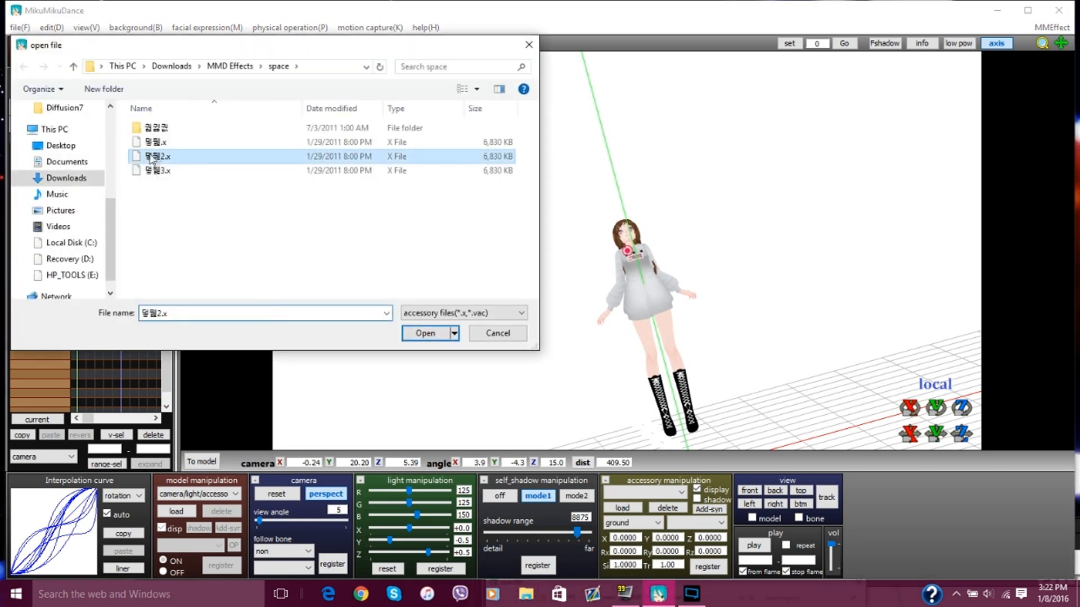
click(622, 509)
click(174, 171)
double_click(177, 176)
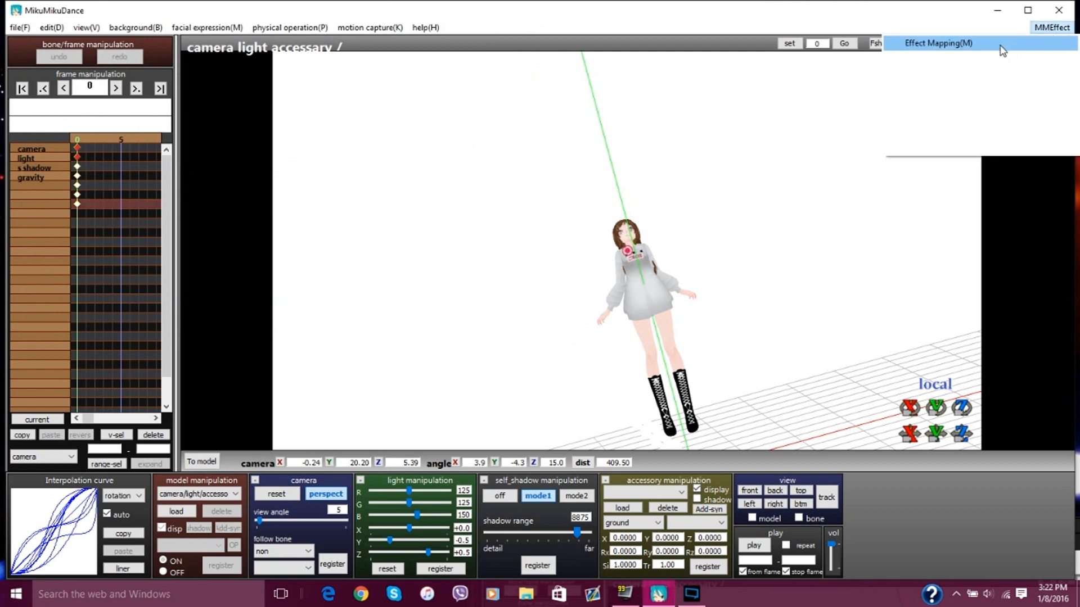
Step: In Effect Mapping, assign the unnumbered .fx file from the MMD Effects space folder to the first unnamed accessory
click(935, 44)
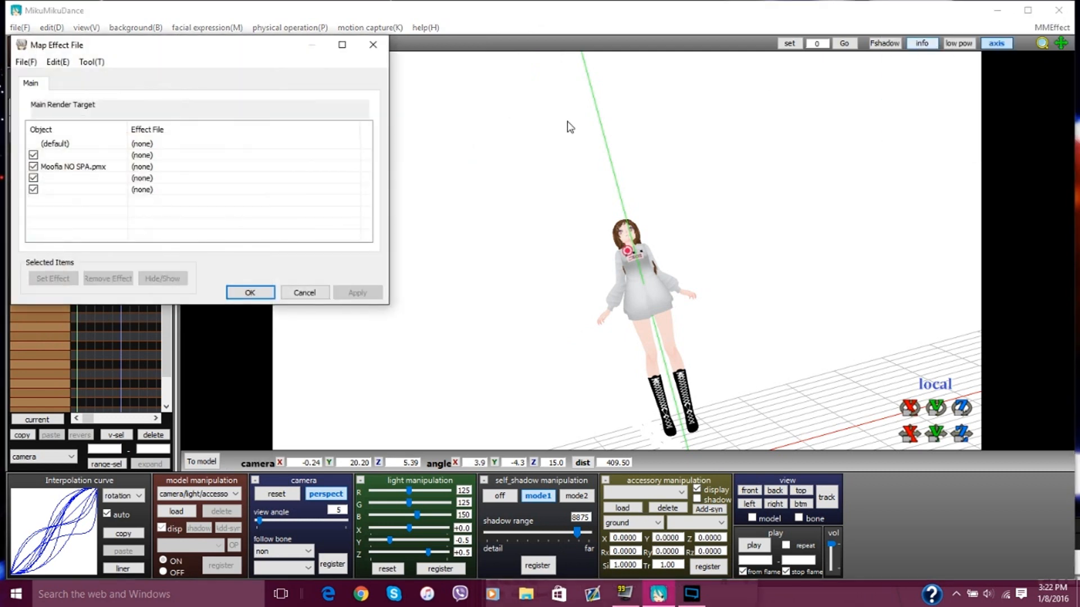
click(74, 155)
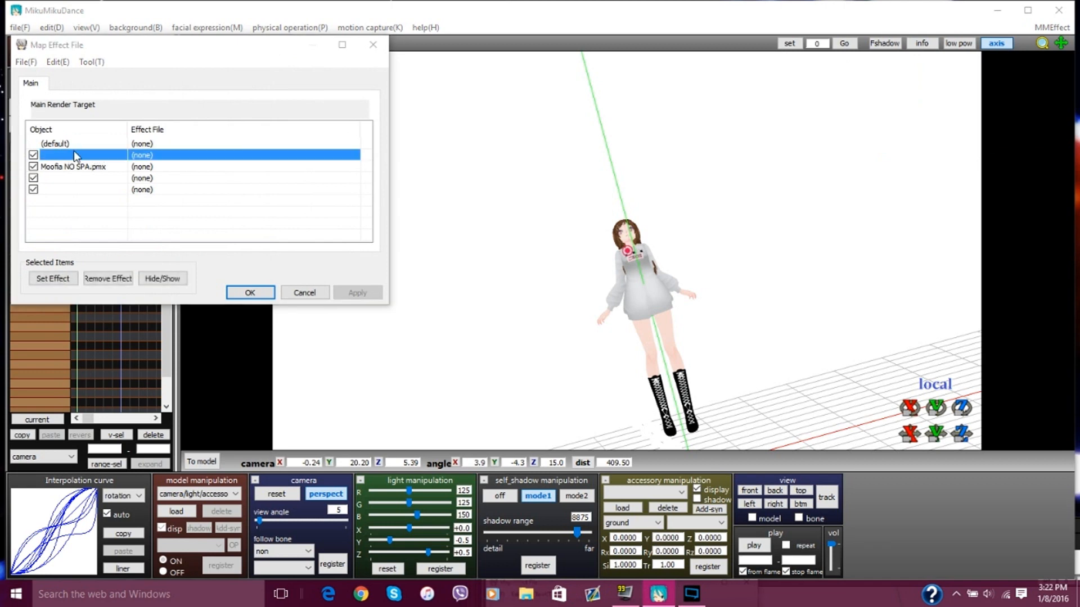
double_click(132, 156)
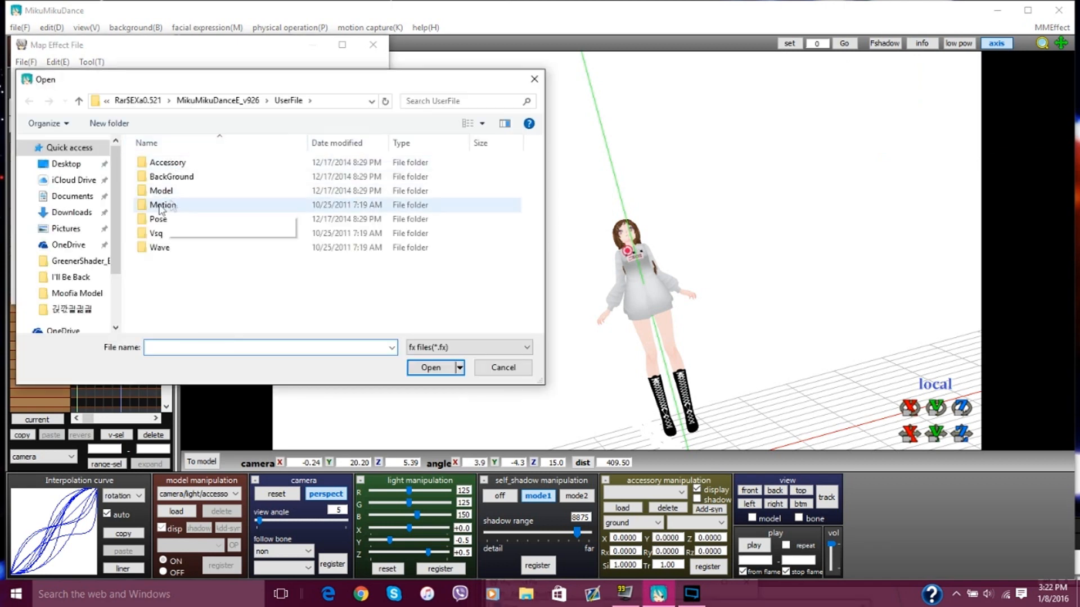
click(82, 261)
click(105, 101)
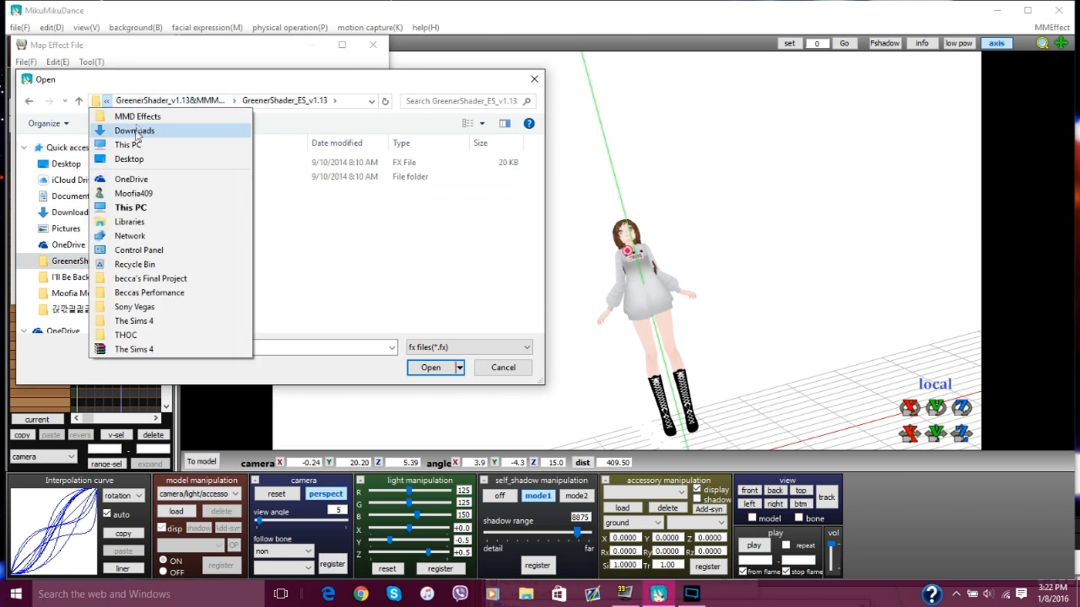
click(314, 209)
scroll(258, 316, down, 15)
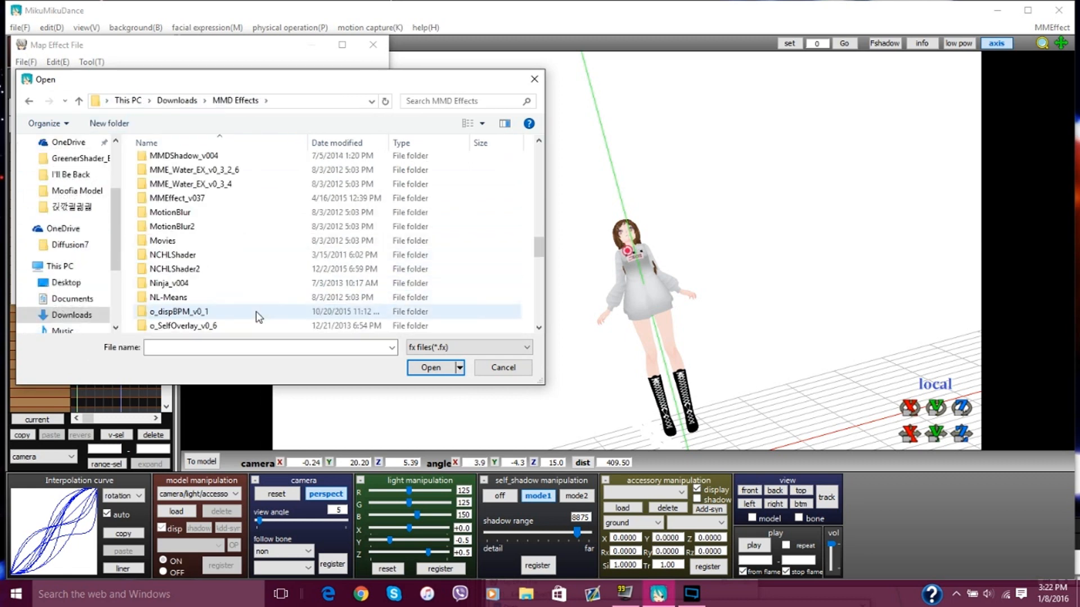
scroll(258, 317, down, 4)
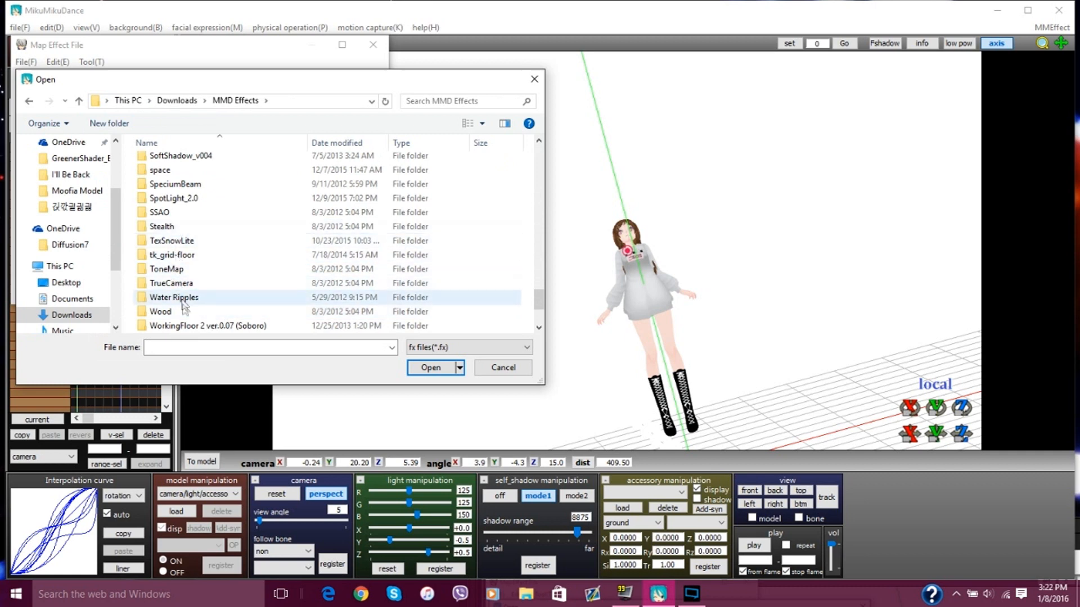
double_click(160, 170)
click(163, 178)
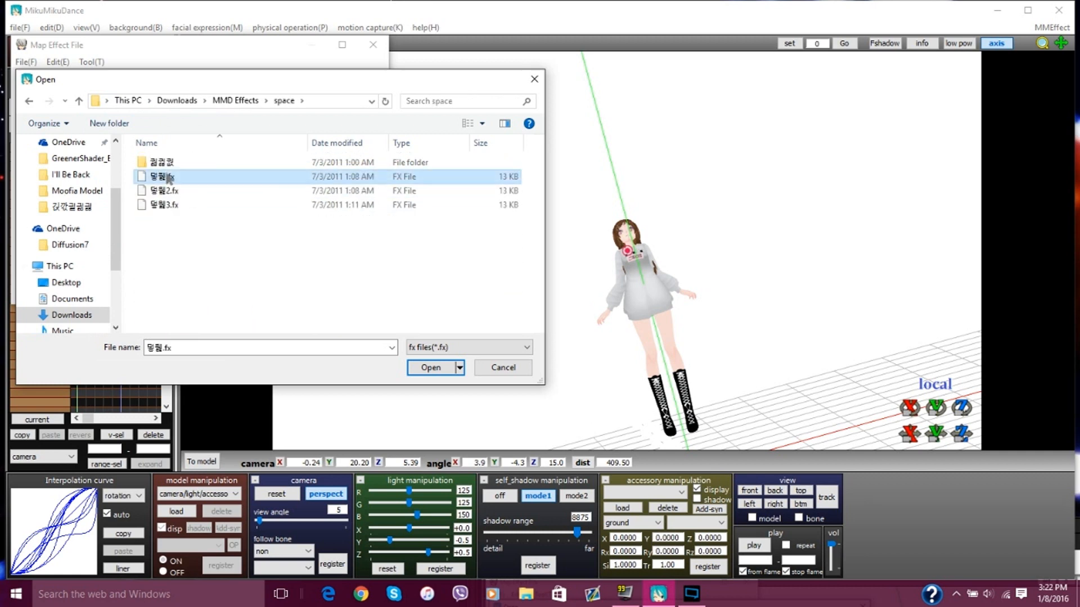
click(504, 367)
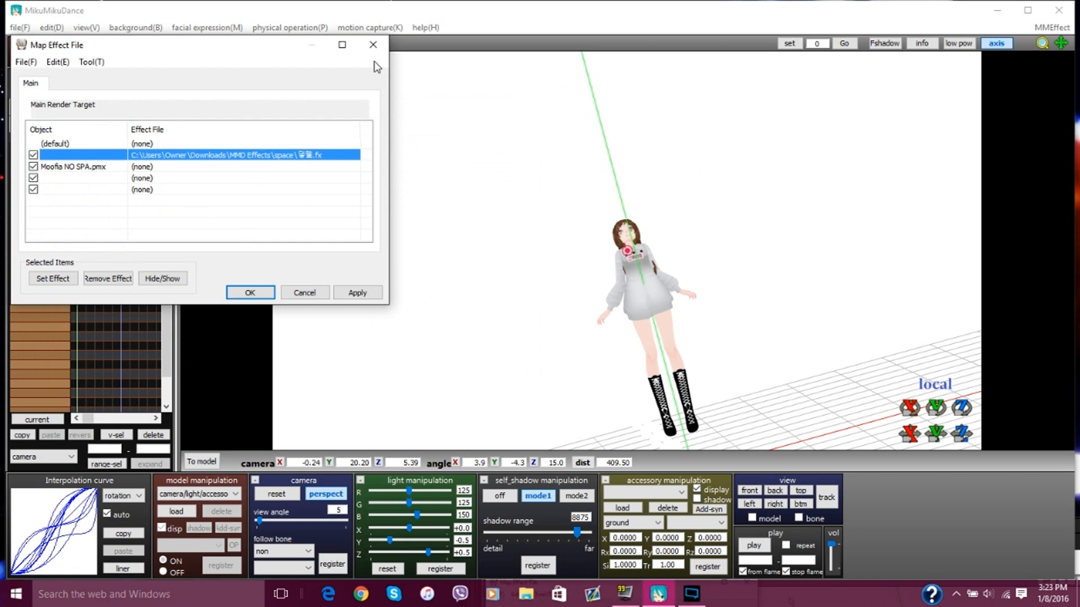
Step: Turn on the black background, apply the mapped effect and hide the axis grid
click(273, 28)
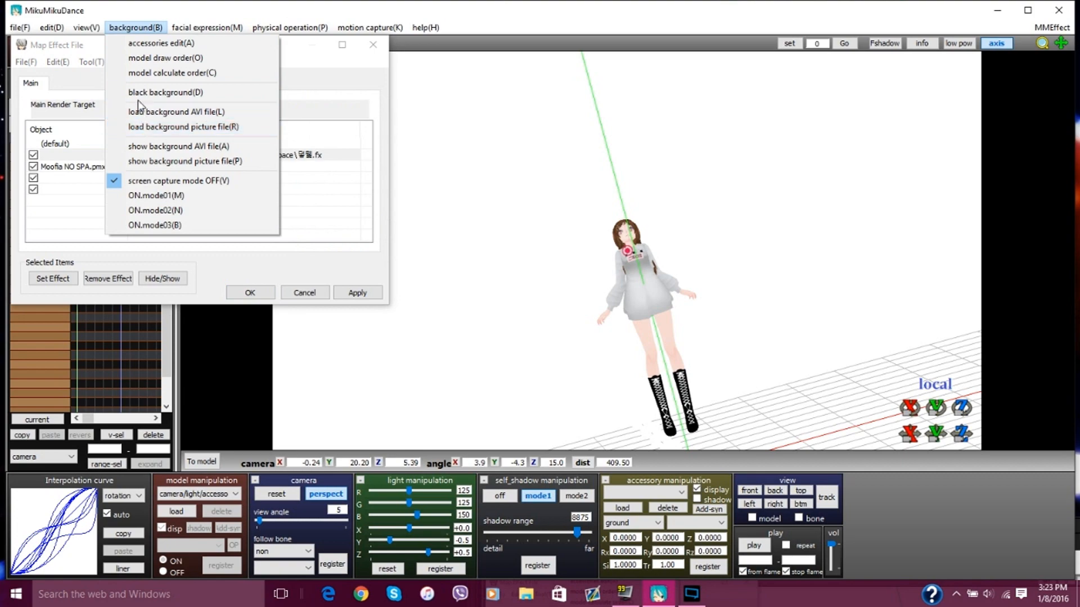
click(140, 94)
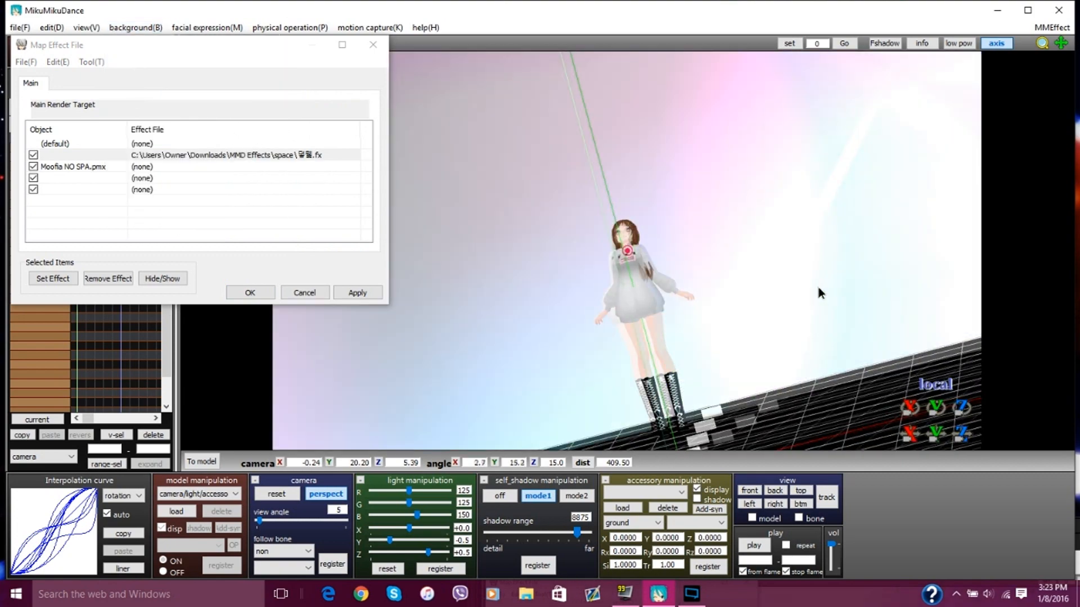
right_drag(817, 284, 832, 292)
click(353, 292)
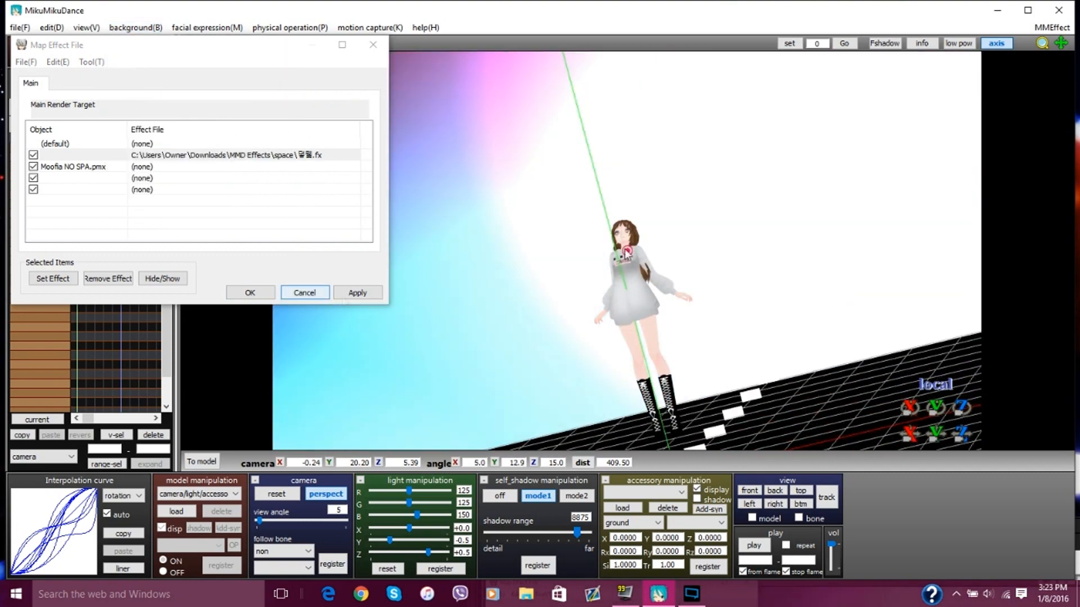
click(996, 44)
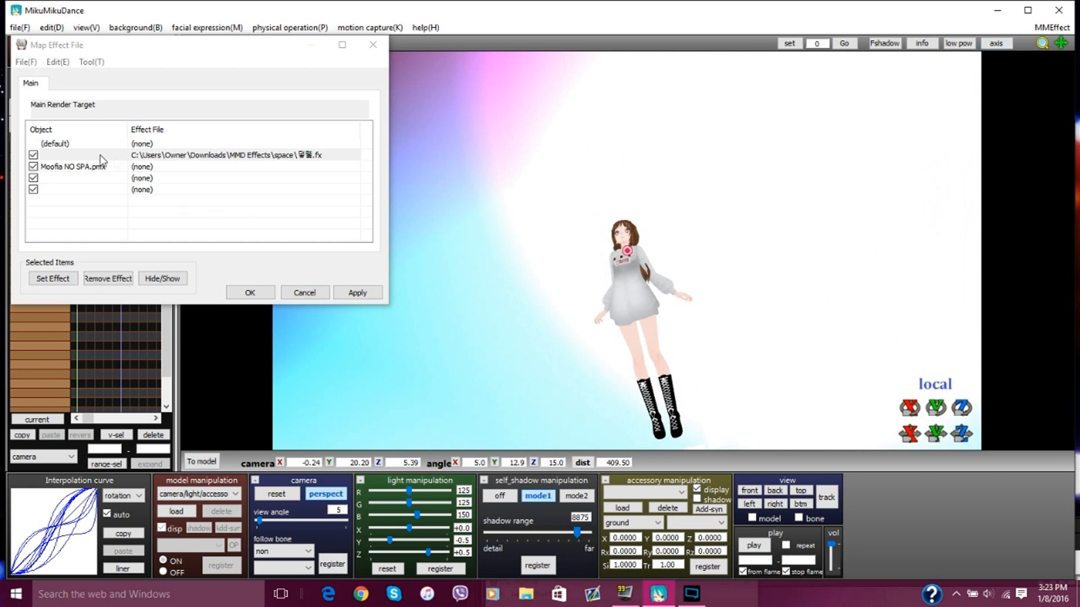
Step: Map the space effect files ending in 2.fx and 3.fx to the remaining two accessories and apply the mapping
click(61, 190)
double_click(60, 178)
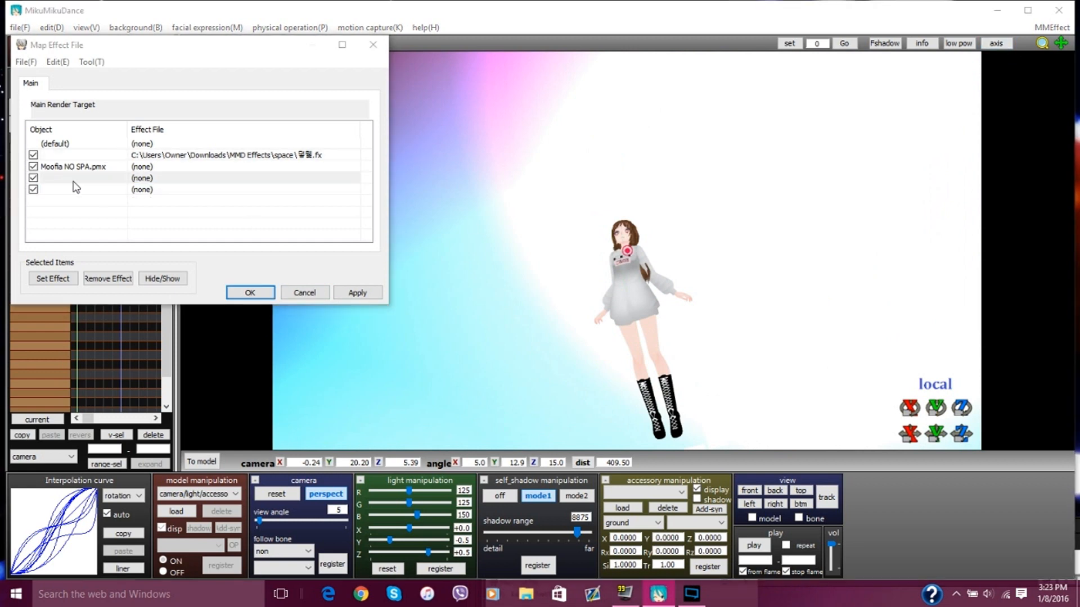
double_click(179, 190)
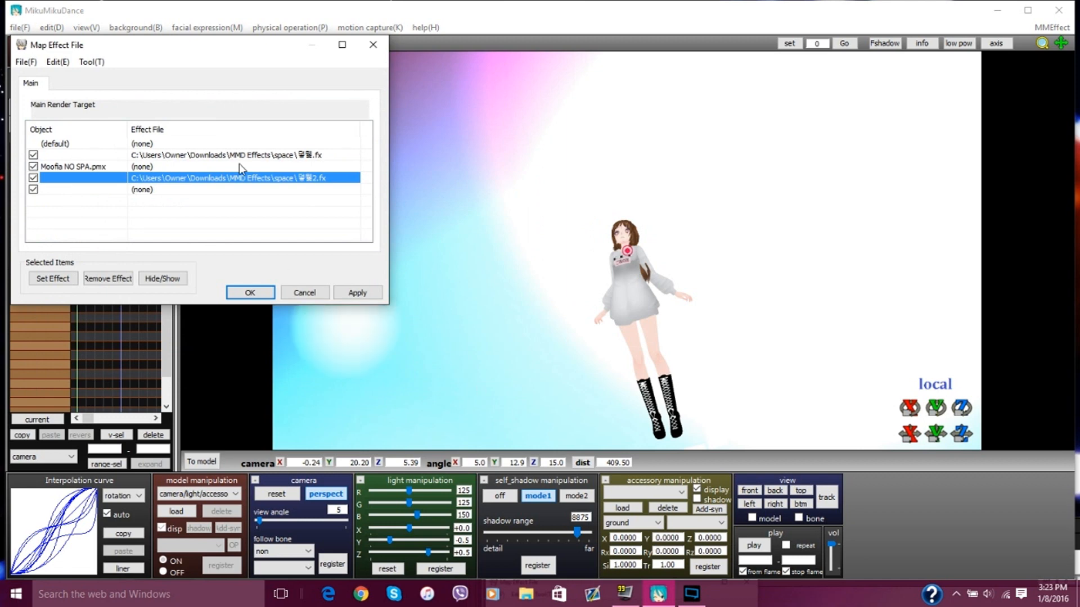
double_click(62, 189)
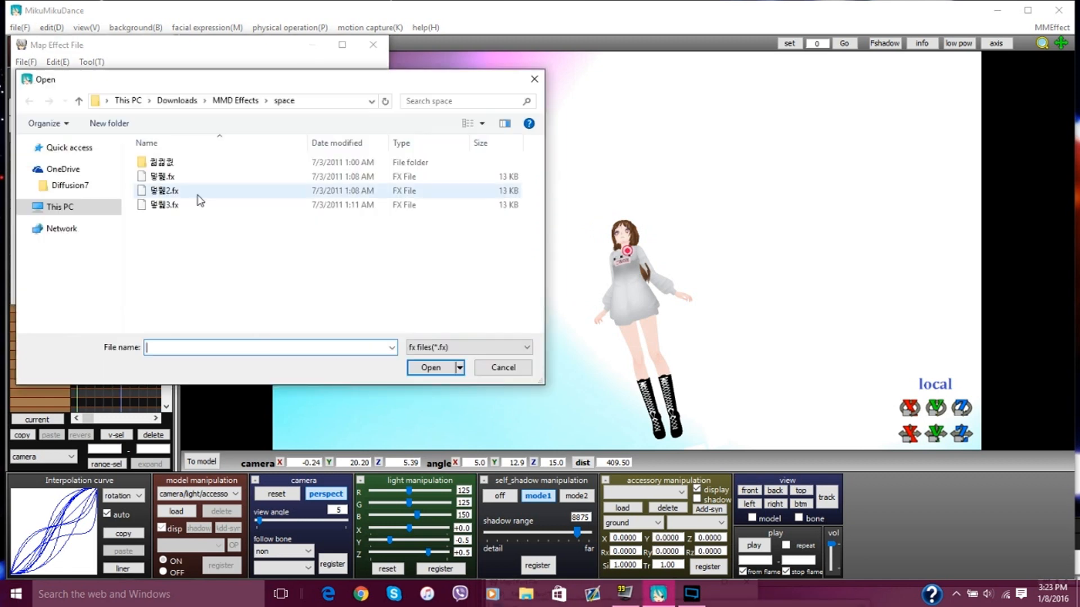
double_click(184, 211)
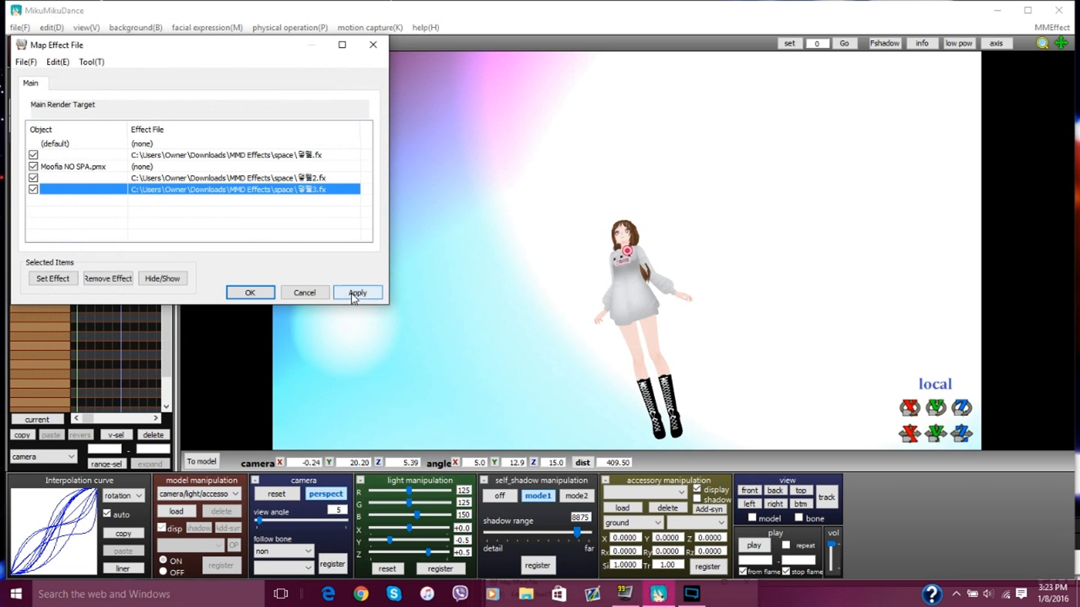
click(357, 293)
click(251, 293)
Step: Select the first space accessory and set its size (Si) to 0.0060
click(616, 493)
click(615, 505)
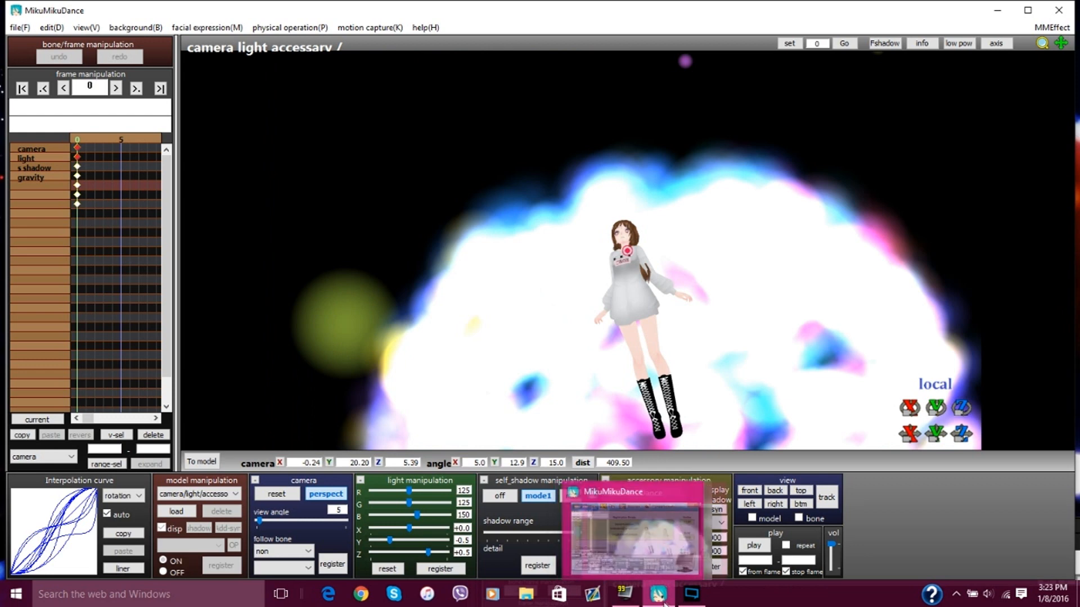
click(683, 603)
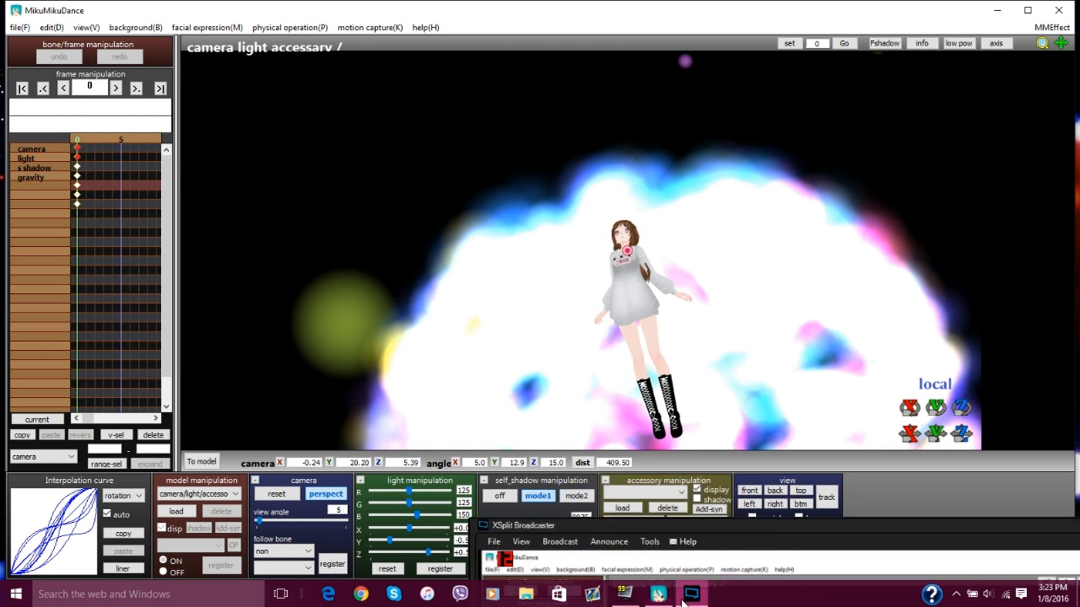
click(899, 483)
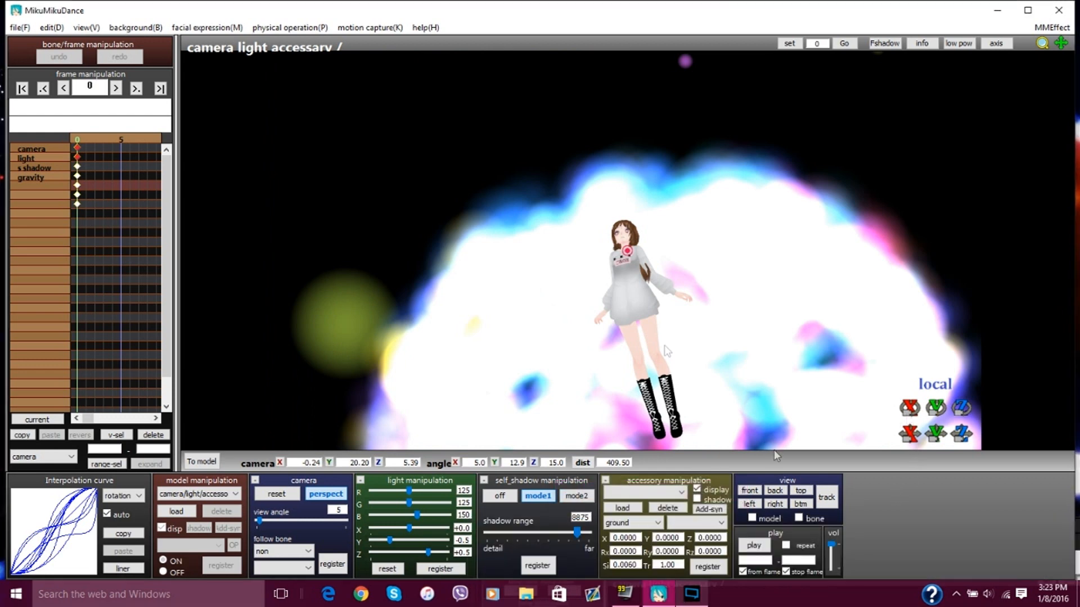
Step: Register the first space accessory's settings at frame 0 and play the motion to preview the effect
right_drag(649, 312, 670, 343)
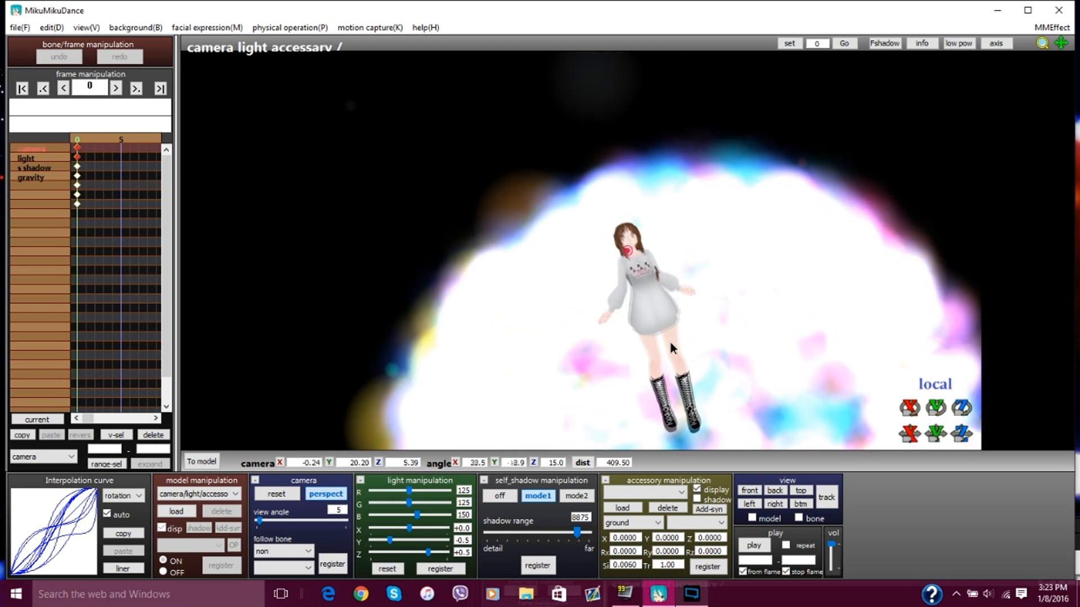
click(222, 498)
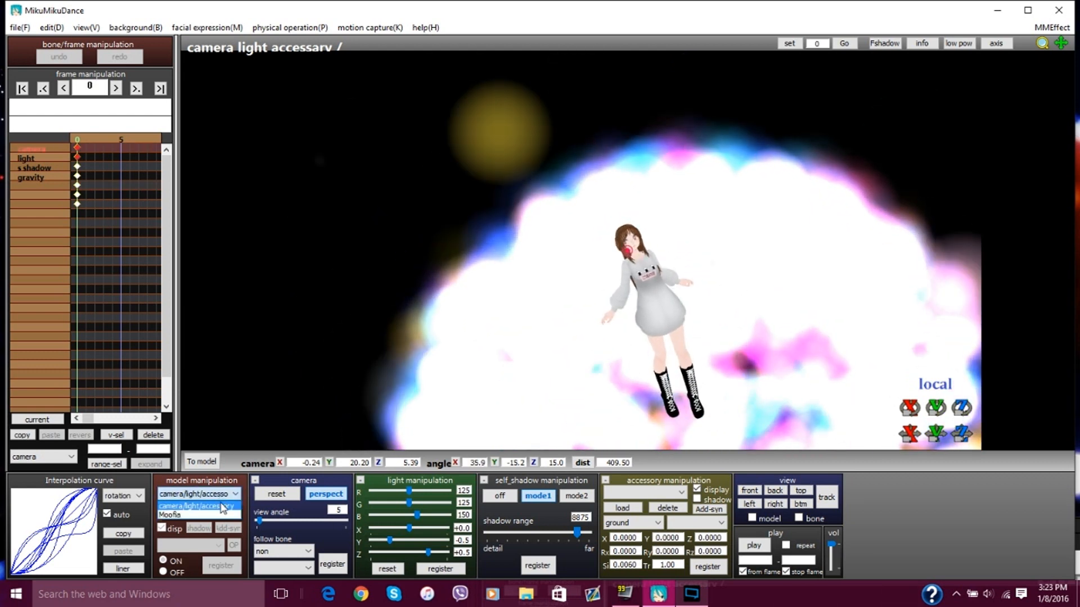
click(709, 569)
click(708, 570)
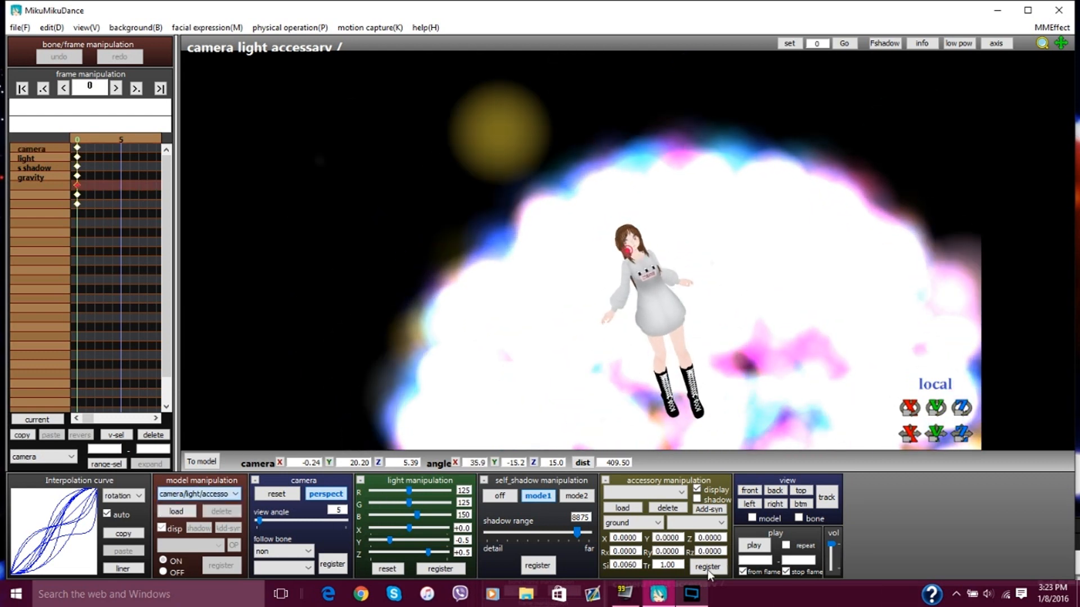
click(236, 498)
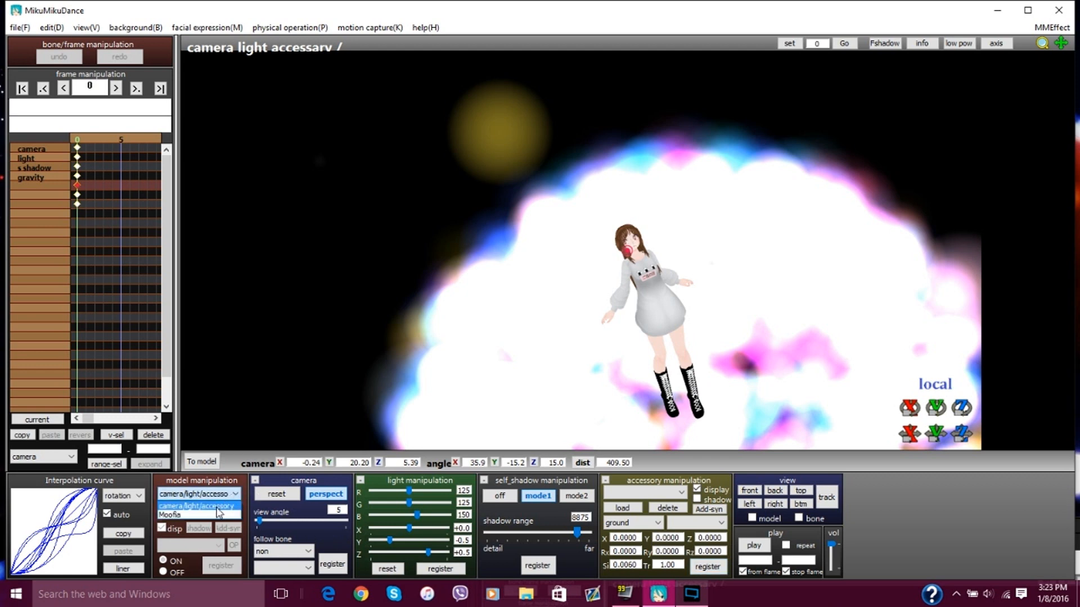
click(217, 509)
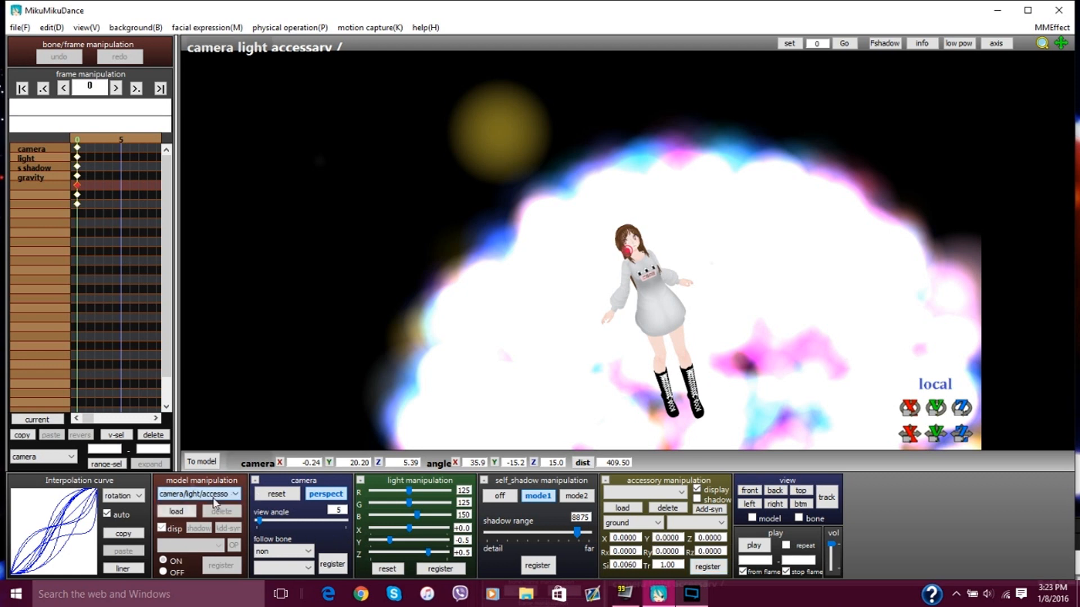
click(200, 461)
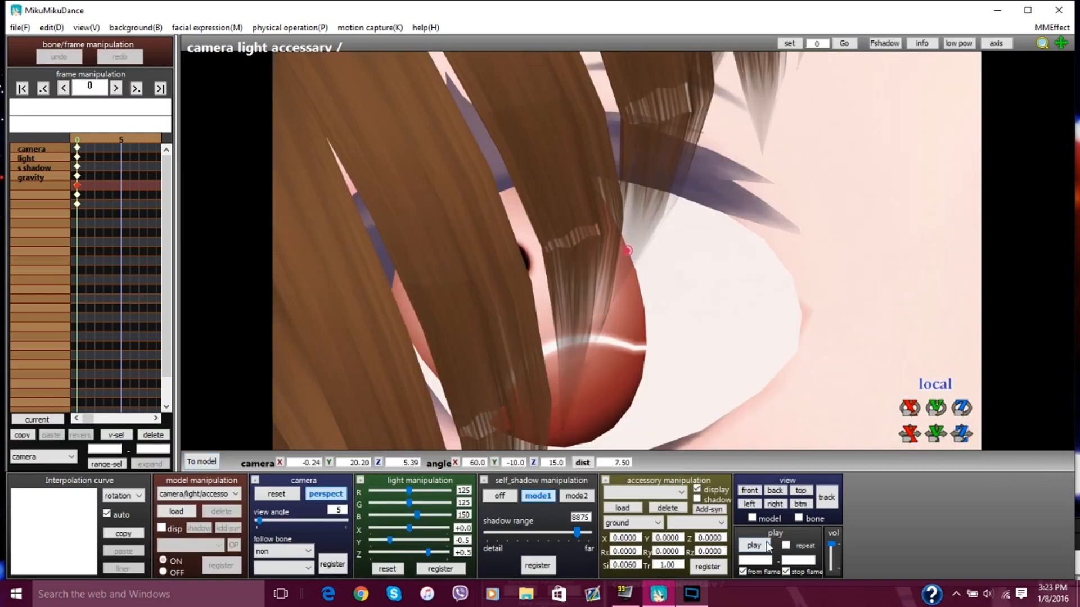
click(768, 546)
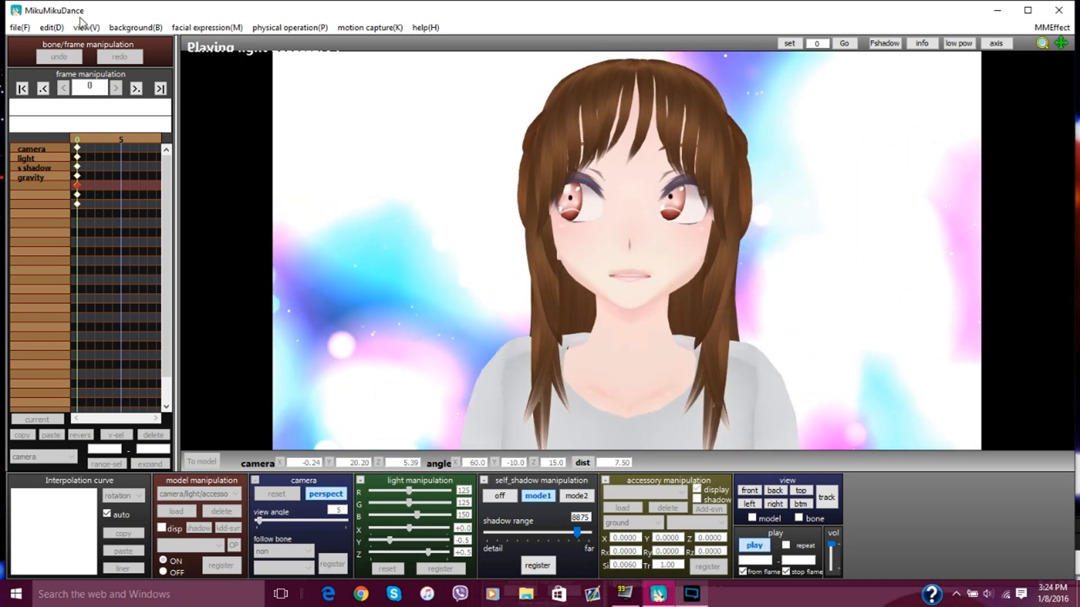
Step: Select the second space accessory, set its size (Si) to 0.0060 and register it at frame 0
scroll(720, 325, down, 15)
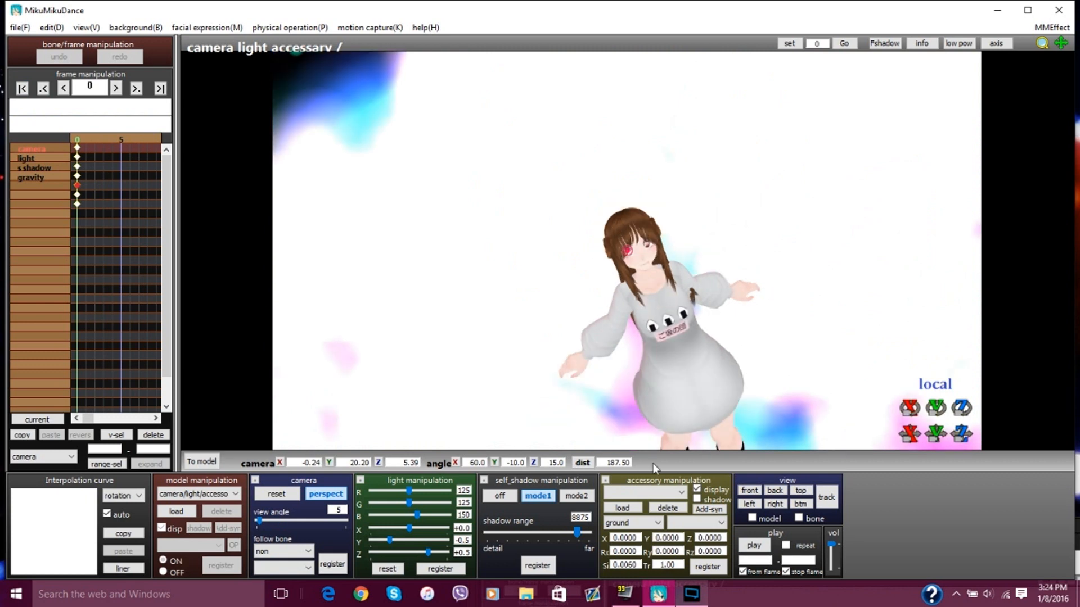
click(633, 494)
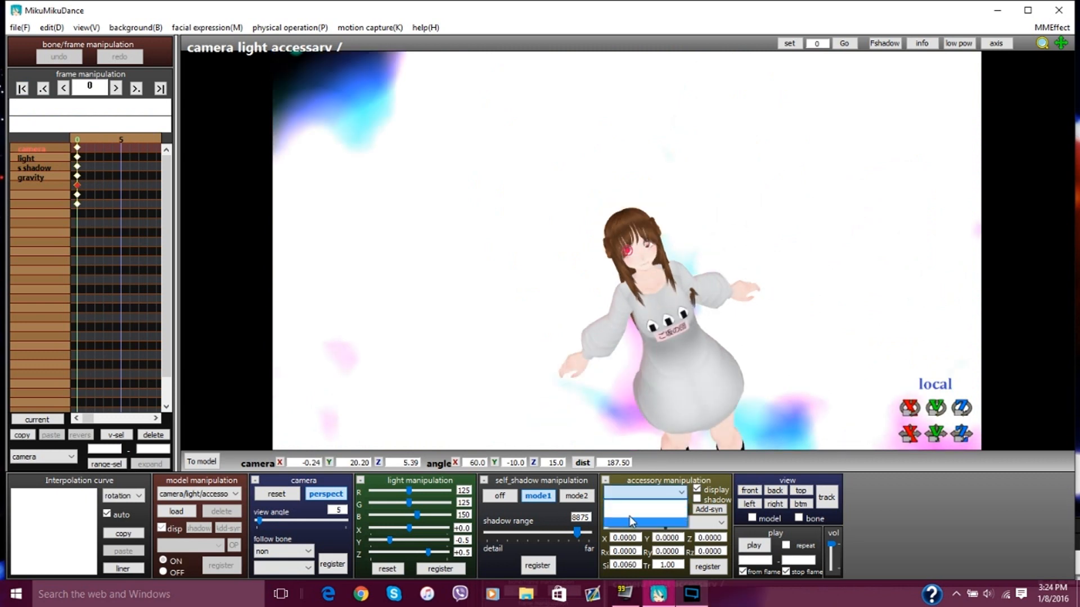
click(631, 521)
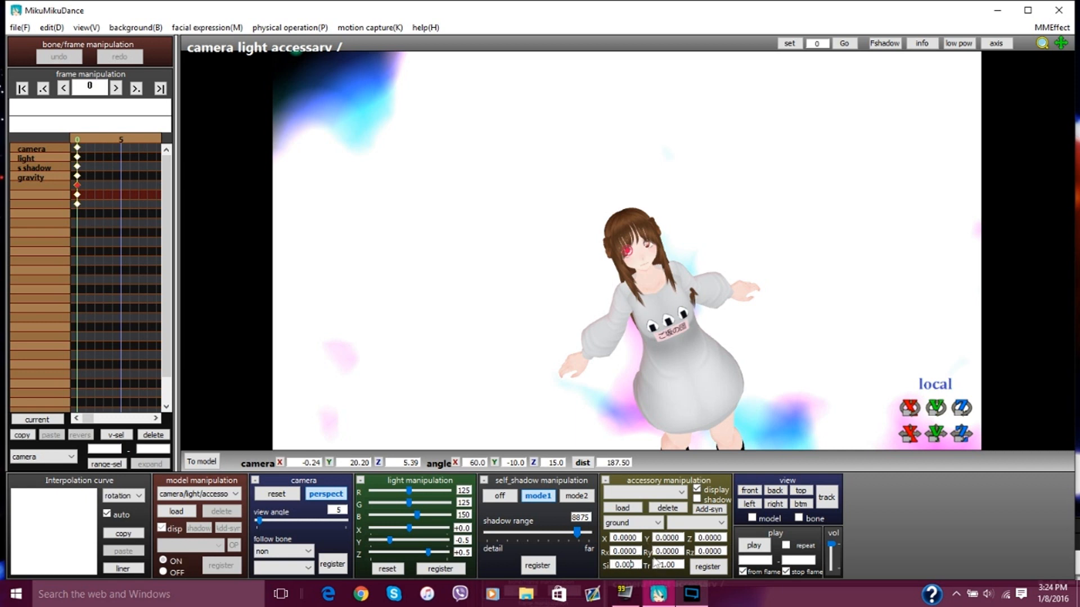
click(709, 569)
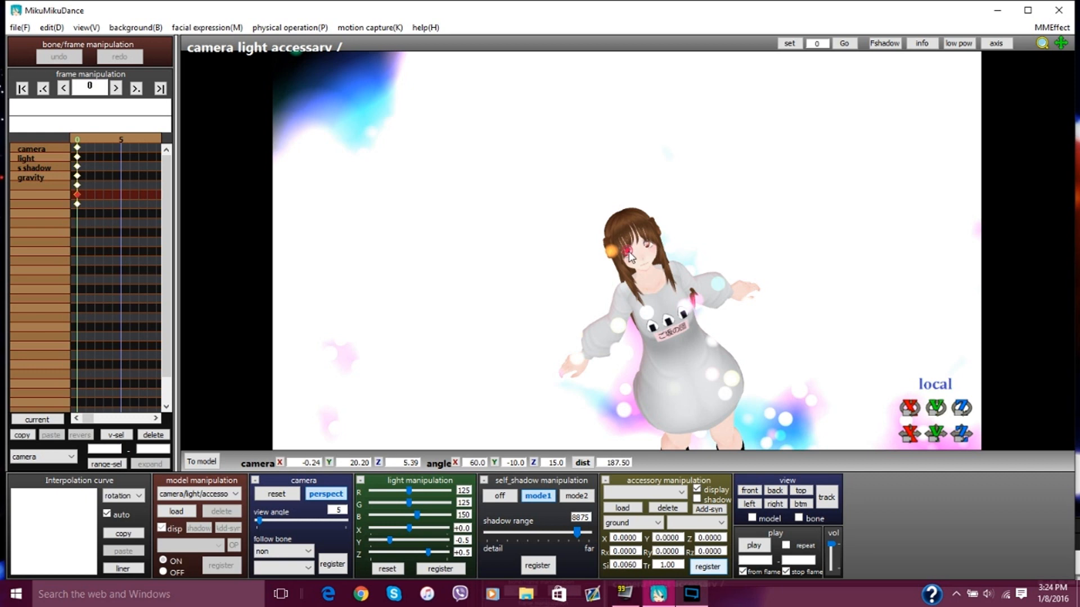
Step: Select the third space accessory, set its size (Si) to 0.0010 and register it at frame 0
click(624, 494)
click(623, 523)
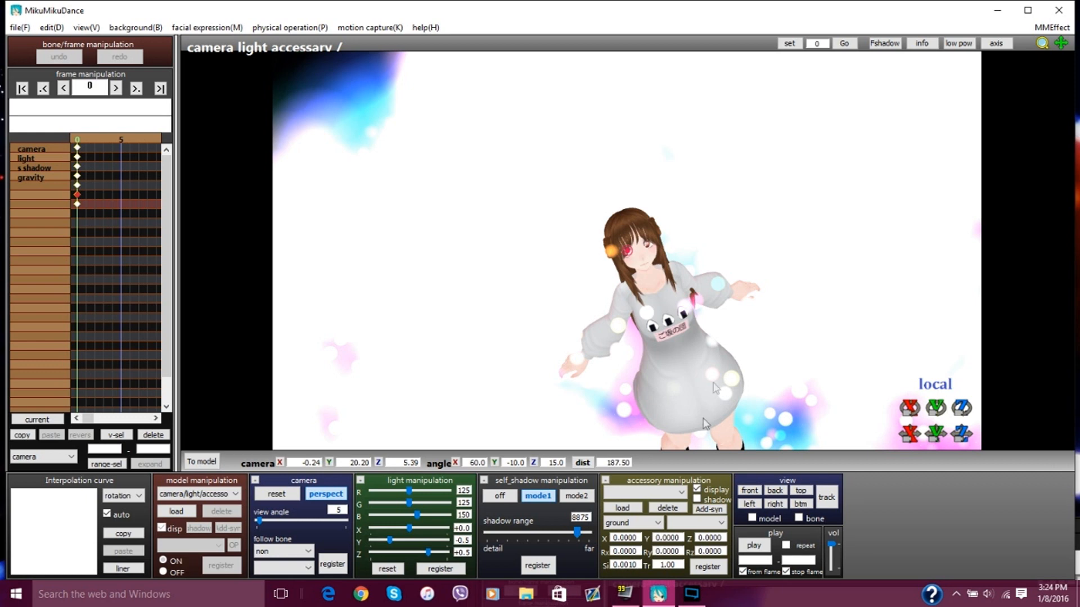
scroll(719, 367, down, 5)
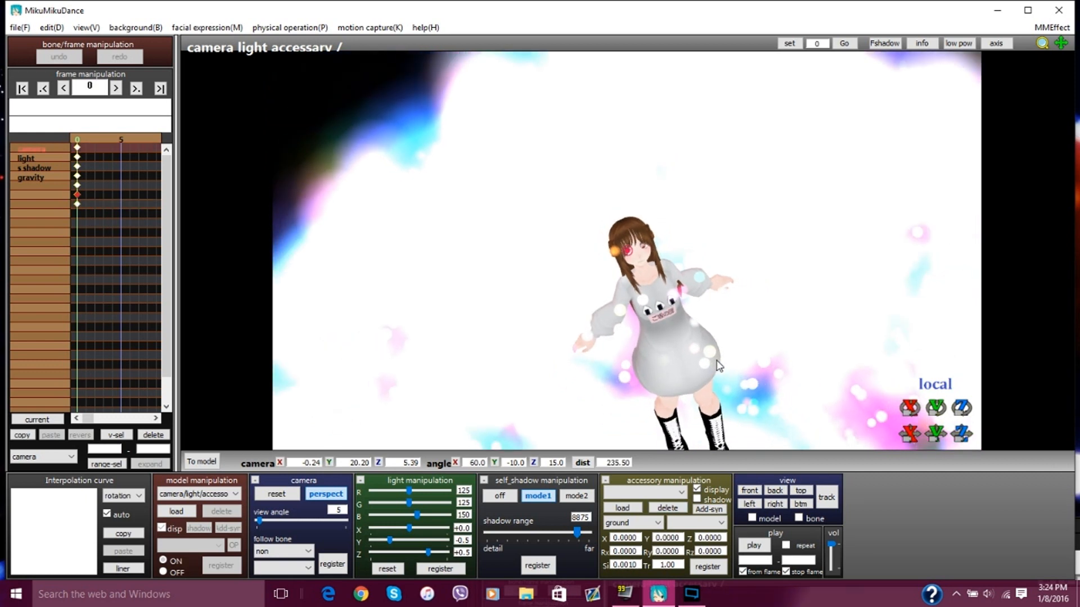
click(707, 567)
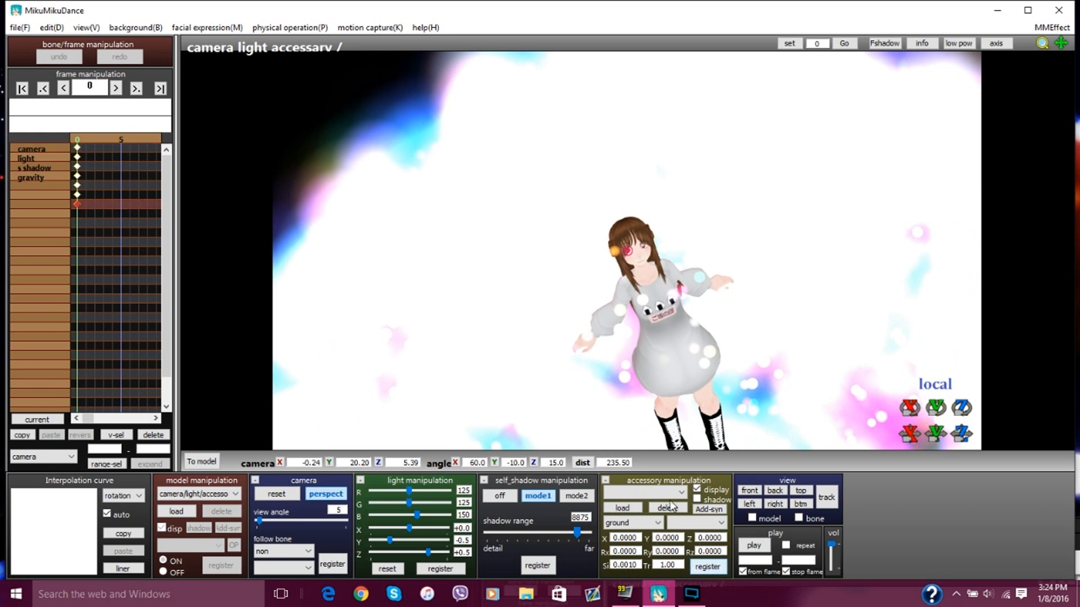
Step: Register the second space accessory at frame 0 again, and reselect the first space accessory
click(667, 493)
click(672, 523)
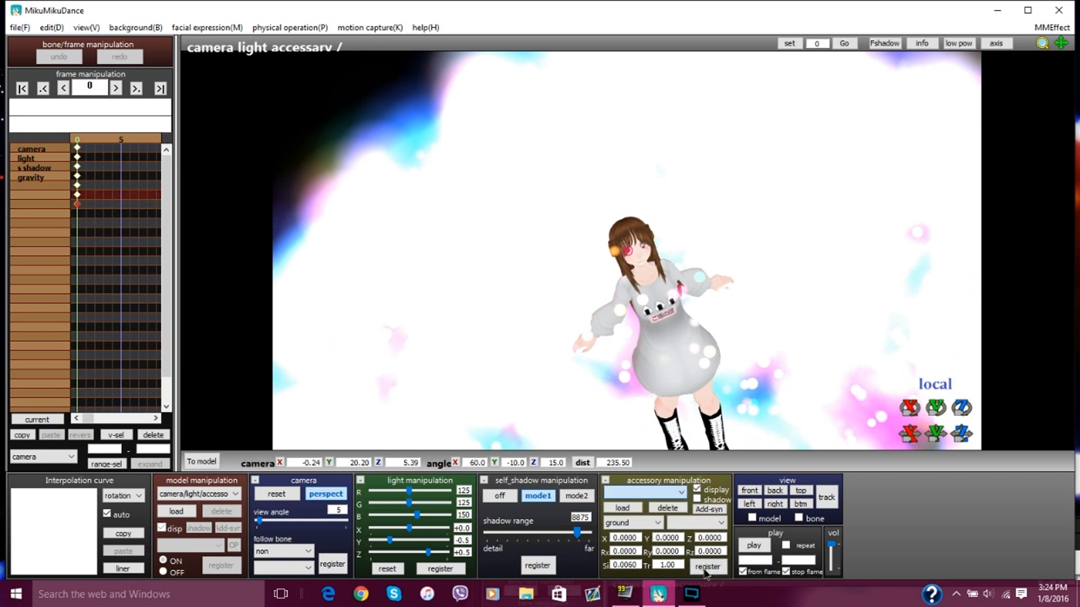
click(666, 493)
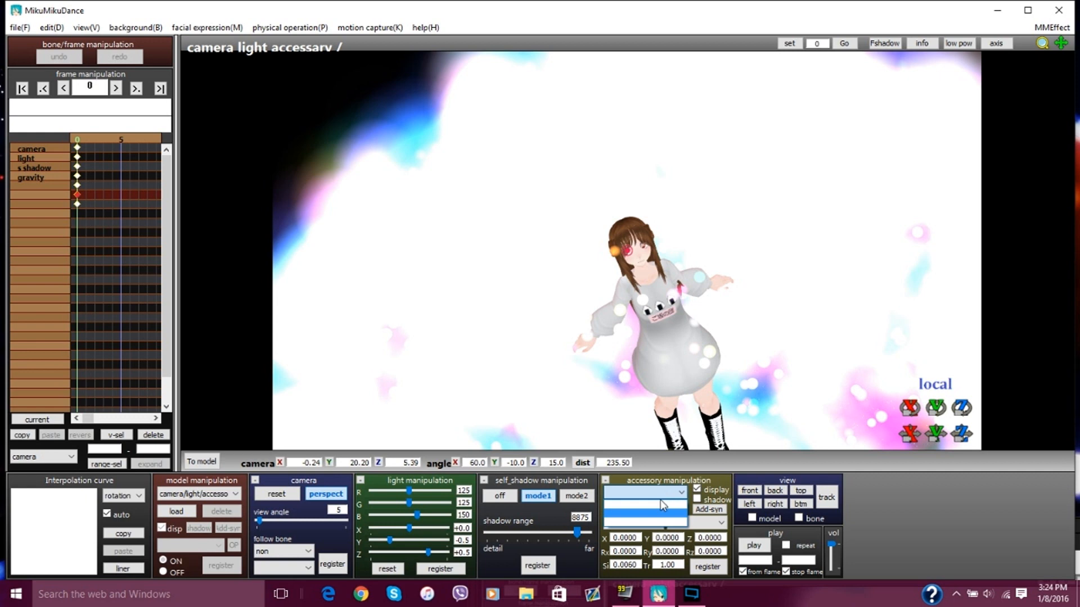
click(664, 509)
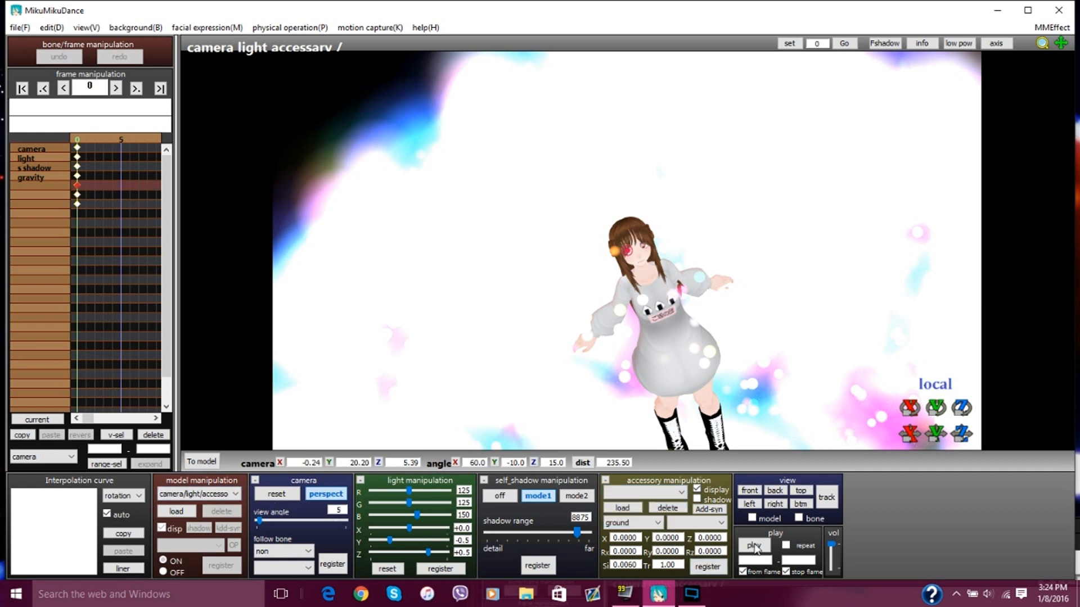
Step: Play the scene to preview all three space effects and return to frame 0
click(754, 545)
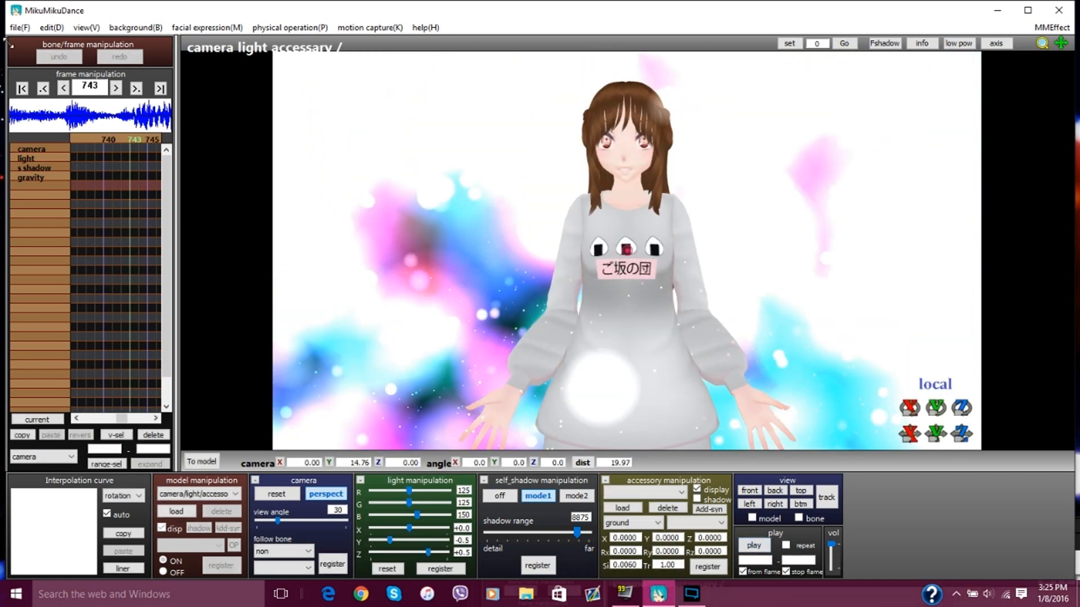
click(45, 90)
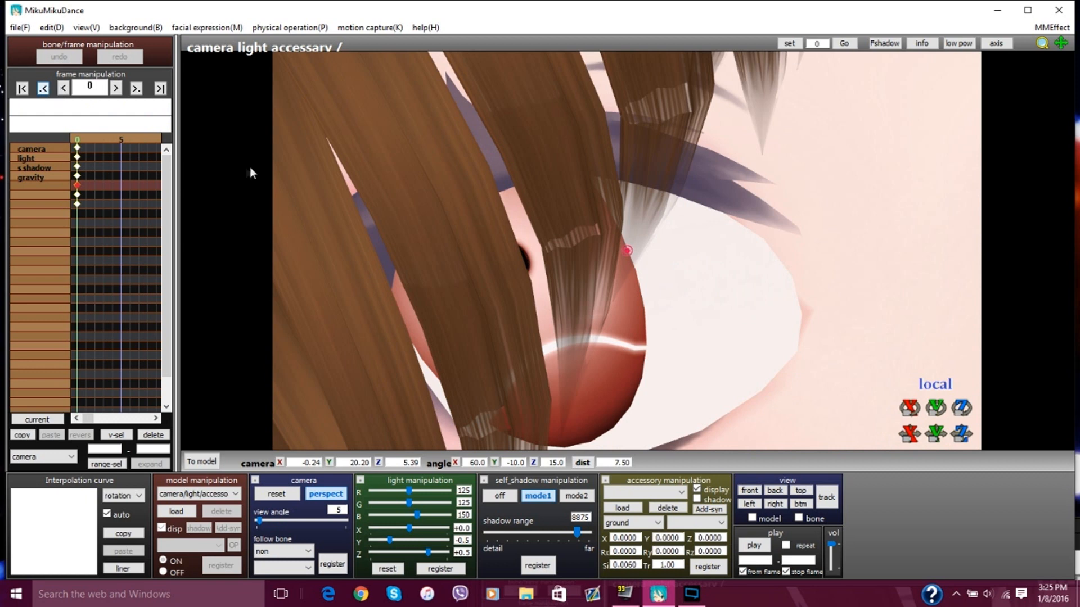
Step: Step through the camera keyframes from the end of the motion and settle on the keyframe at frame 720
click(39, 148)
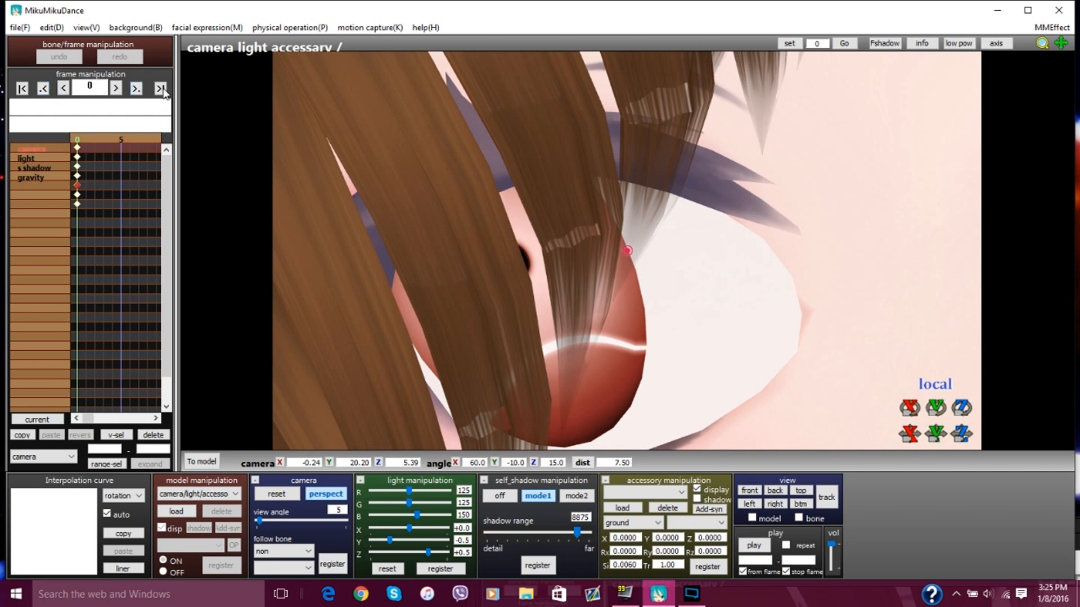
click(162, 88)
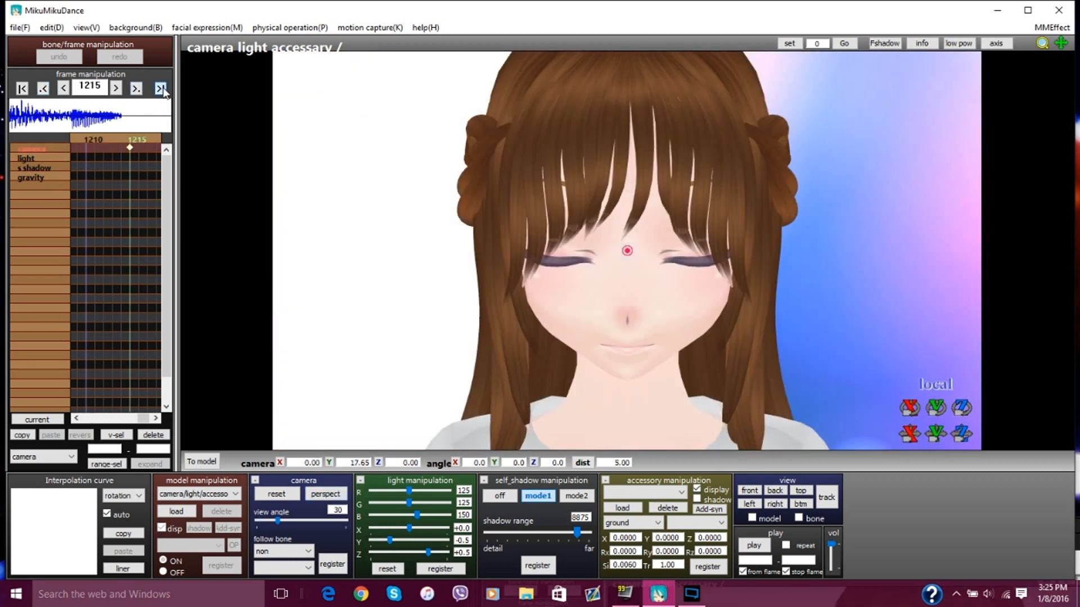
click(43, 90)
click(44, 90)
click(44, 90)
click(44, 90)
click(44, 90)
click(44, 90)
click(44, 90)
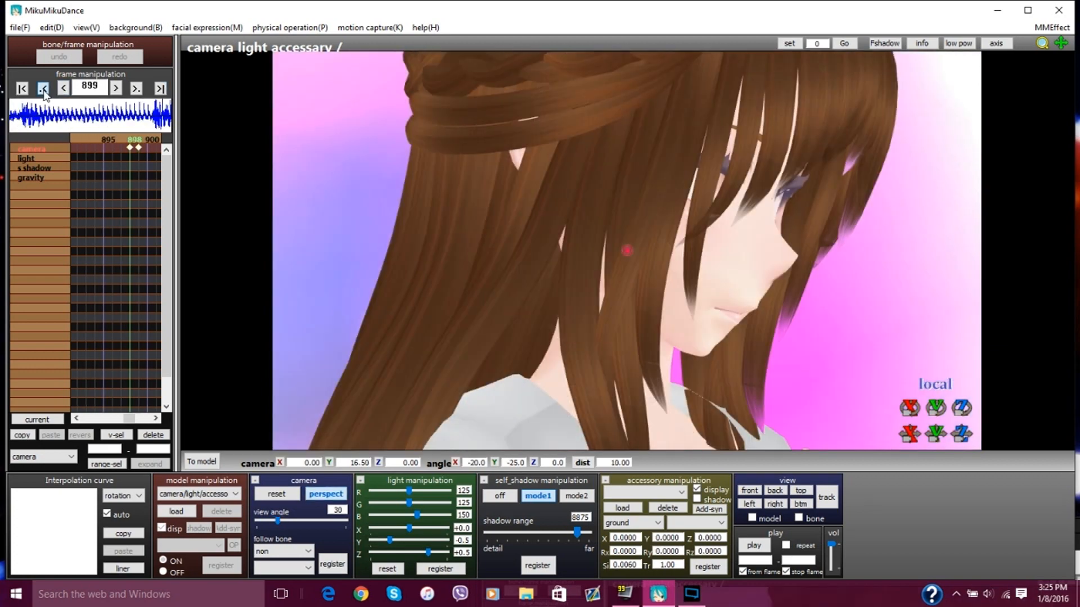
click(44, 90)
click(44, 90)
click(44, 90)
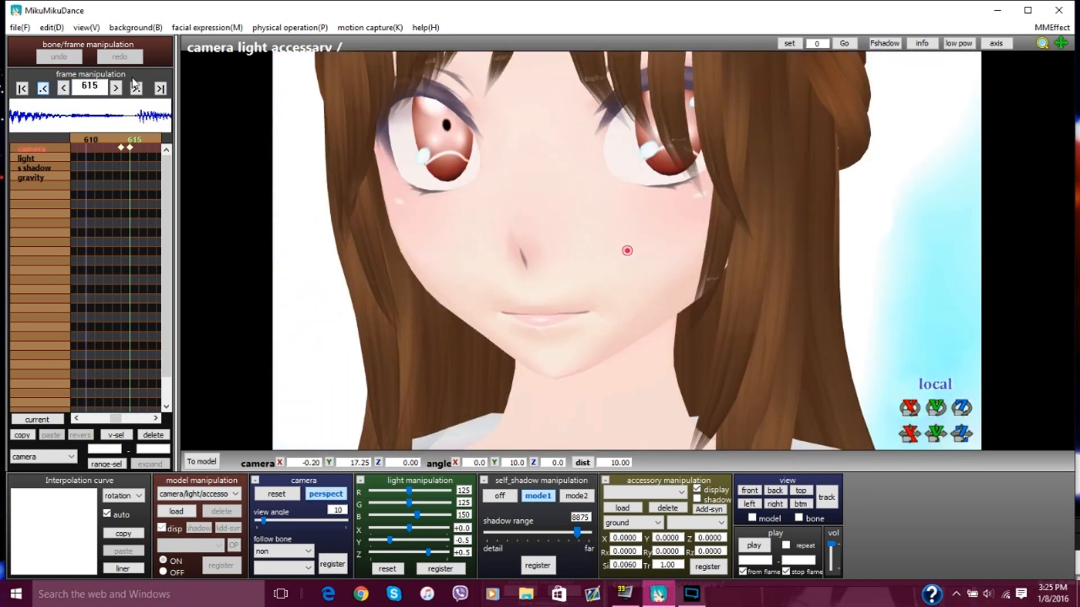
click(135, 89)
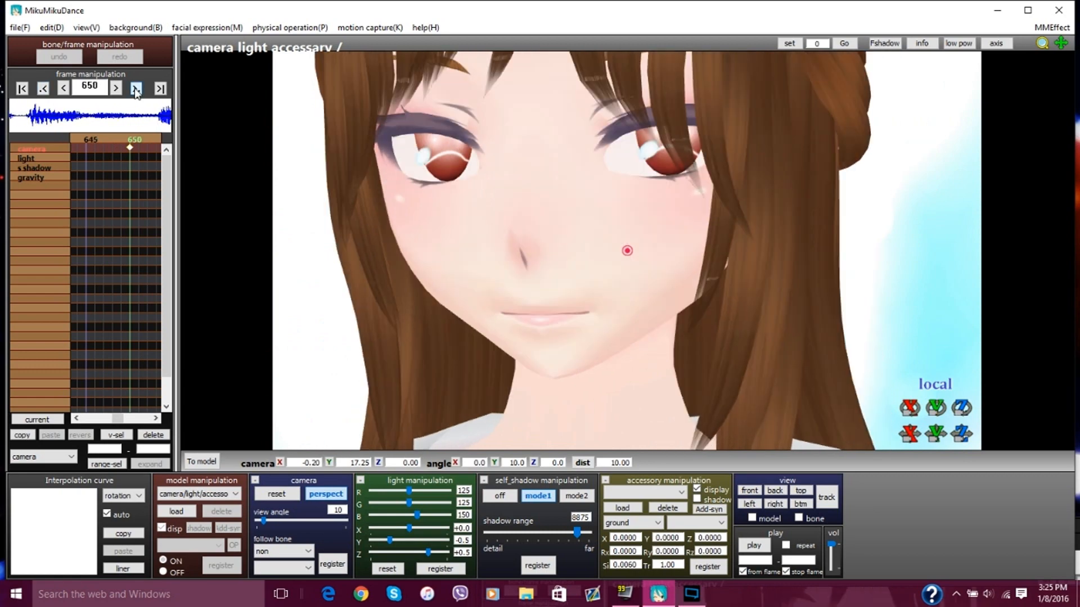
click(136, 89)
click(116, 89)
click(117, 89)
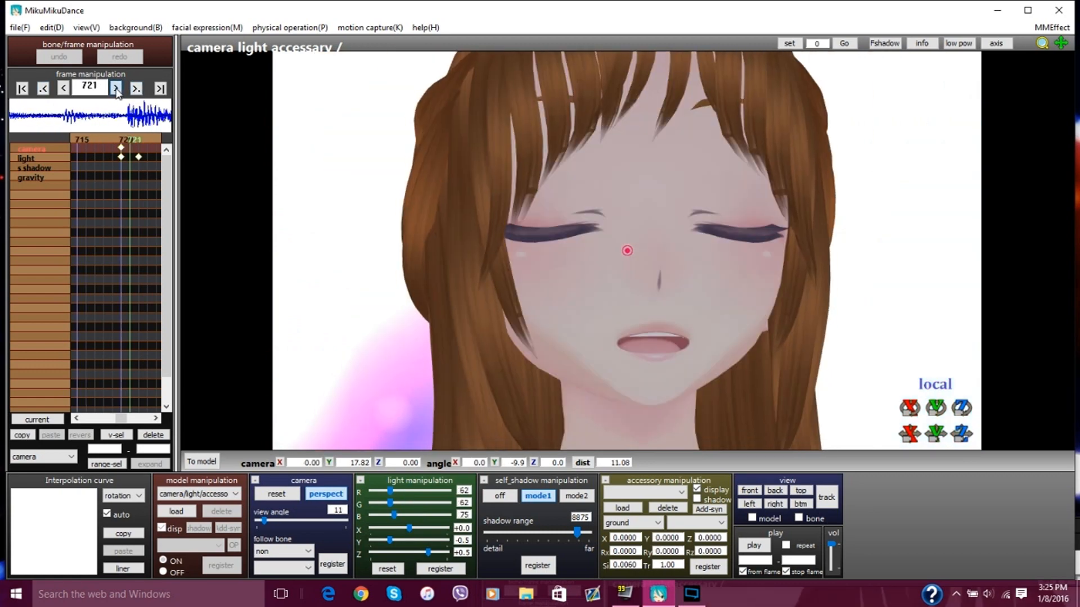
click(62, 89)
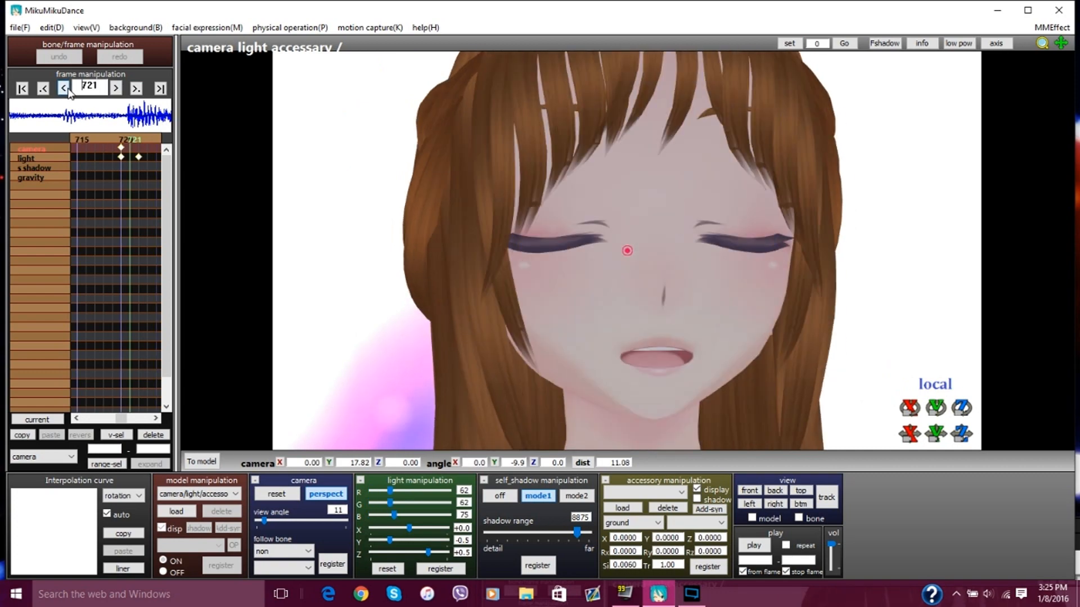
click(64, 89)
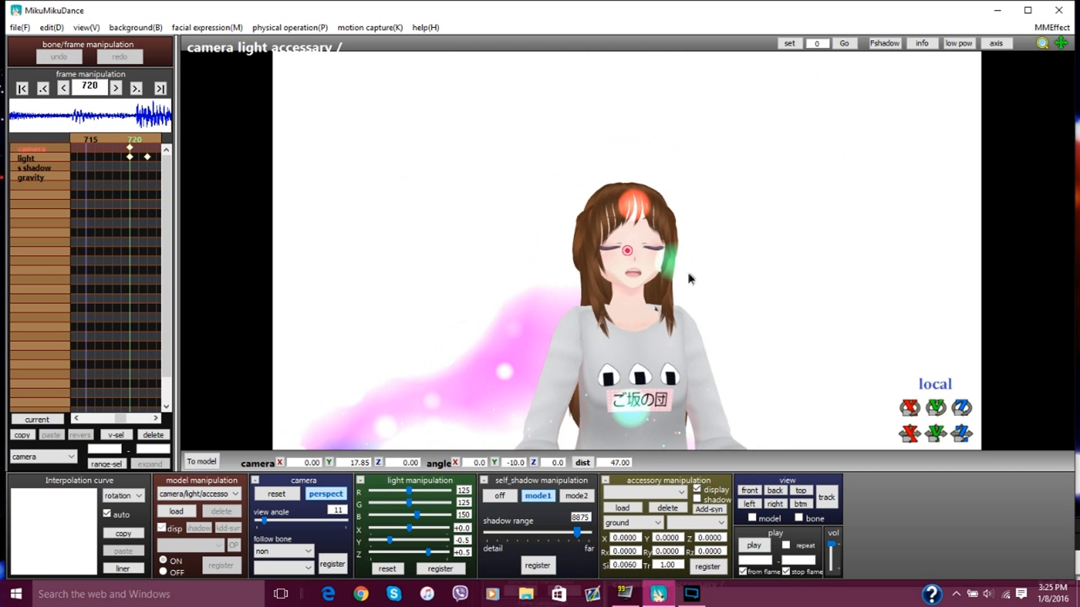
Step: Load the AutoLuminous.x accessory from the AutoLuminous2 folder inside MMD Effects
right_drag(687, 276, 678, 393)
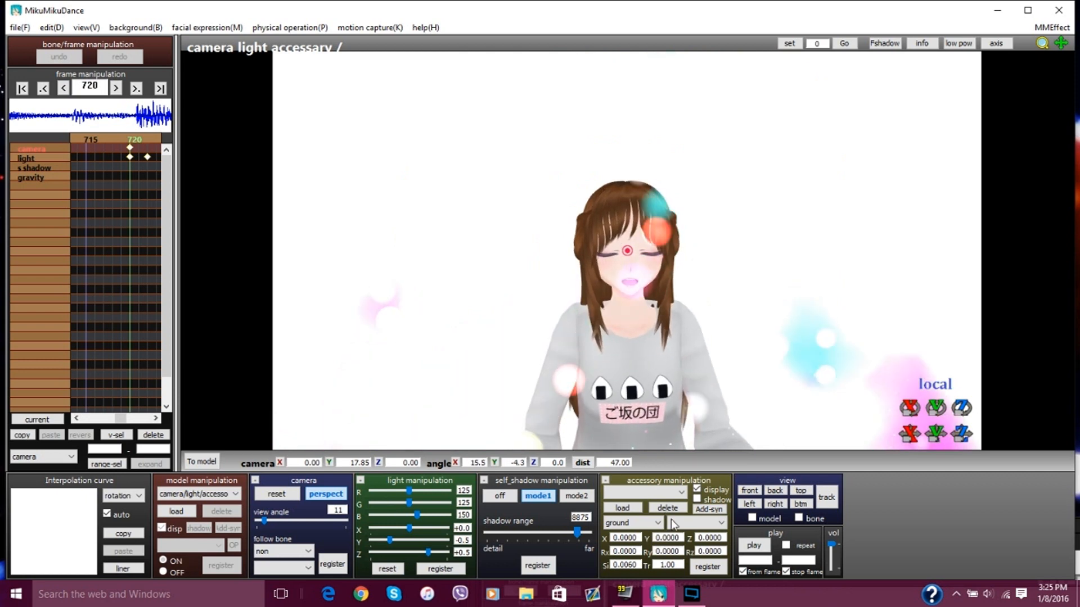
click(624, 509)
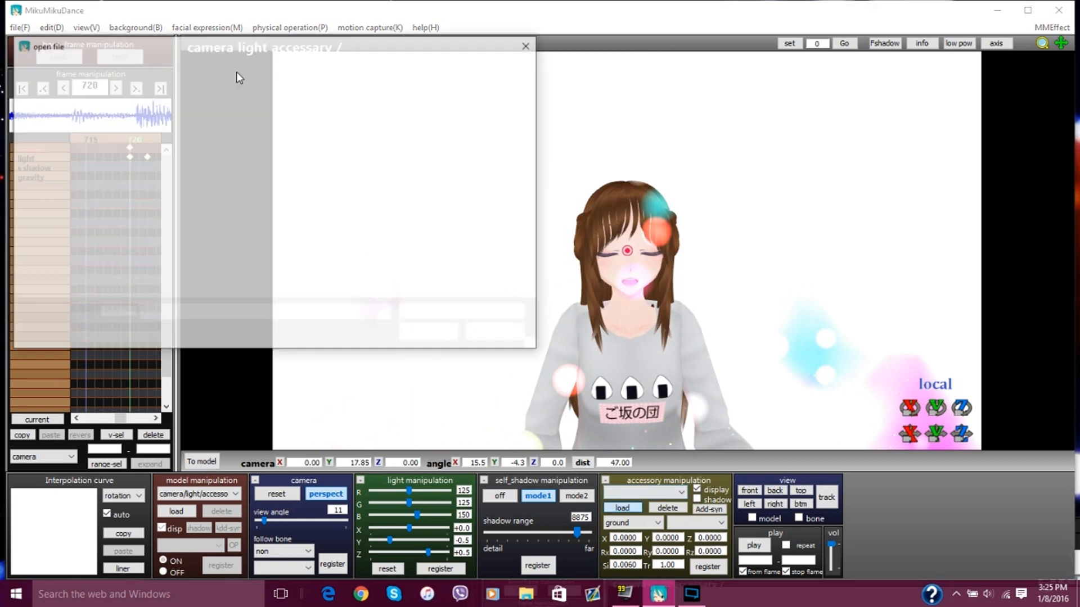
click(230, 66)
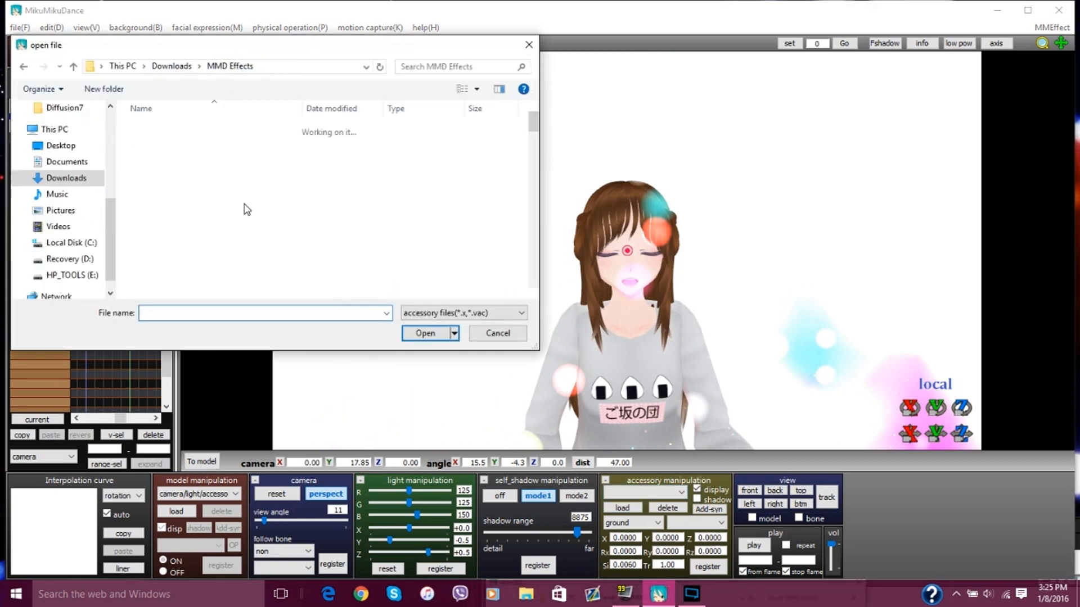
scroll(225, 166, up, 4)
scroll(241, 162, up, 15)
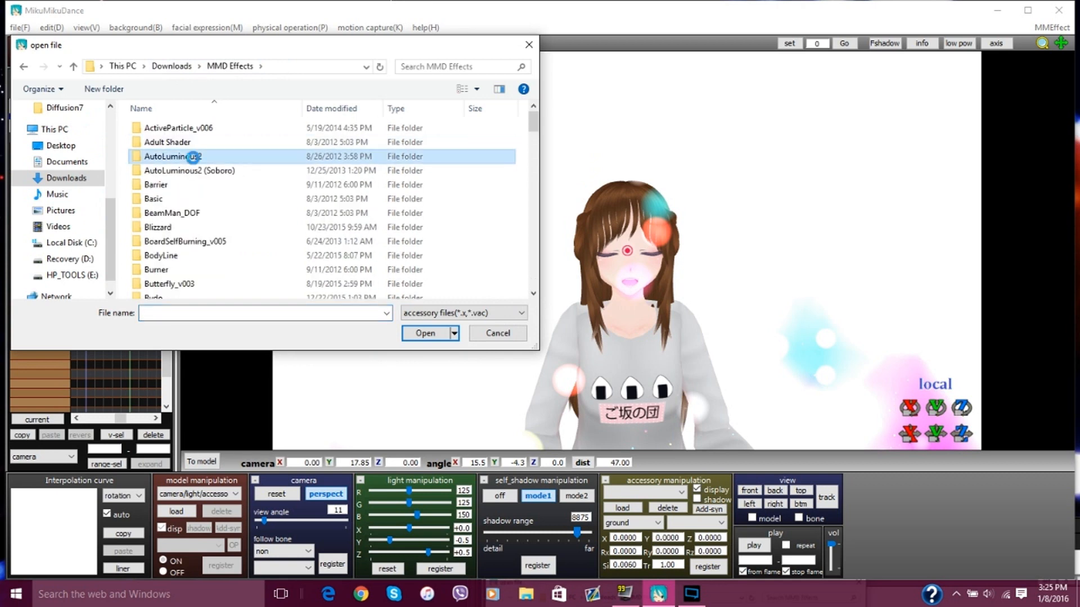
double_click(191, 158)
double_click(179, 130)
double_click(180, 132)
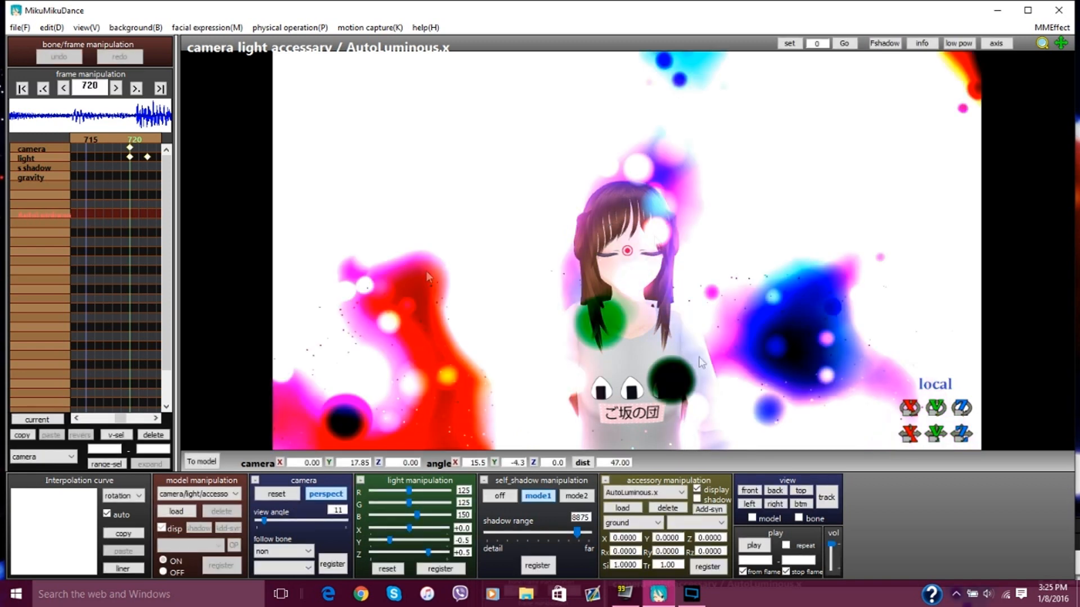
Step: Set the size (Si) of AutoLuminous.x to 0.0000 and register it at frame 720
click(64, 89)
click(116, 88)
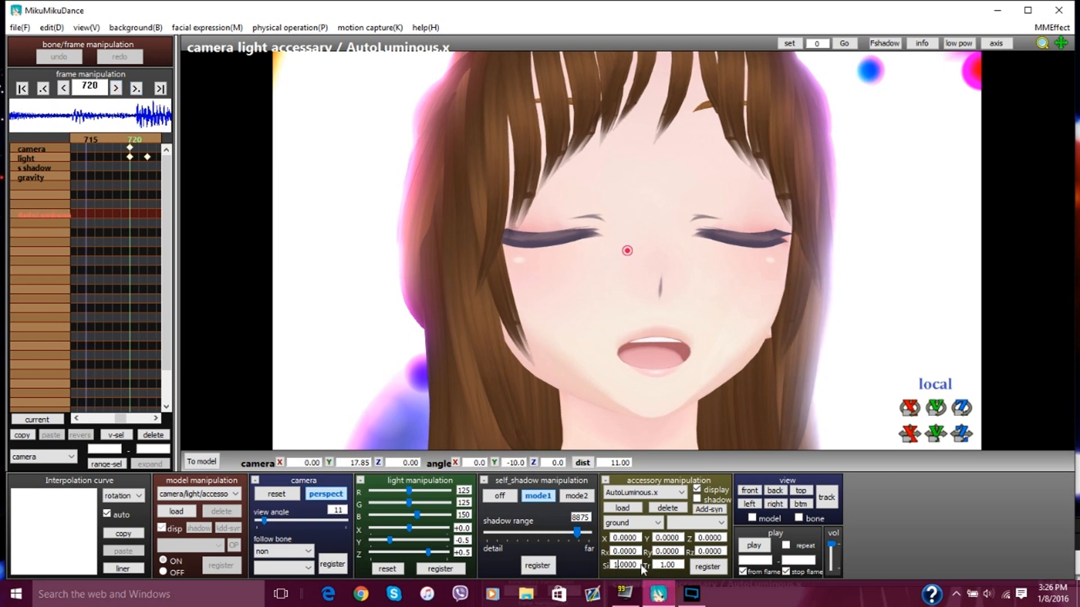
click(718, 568)
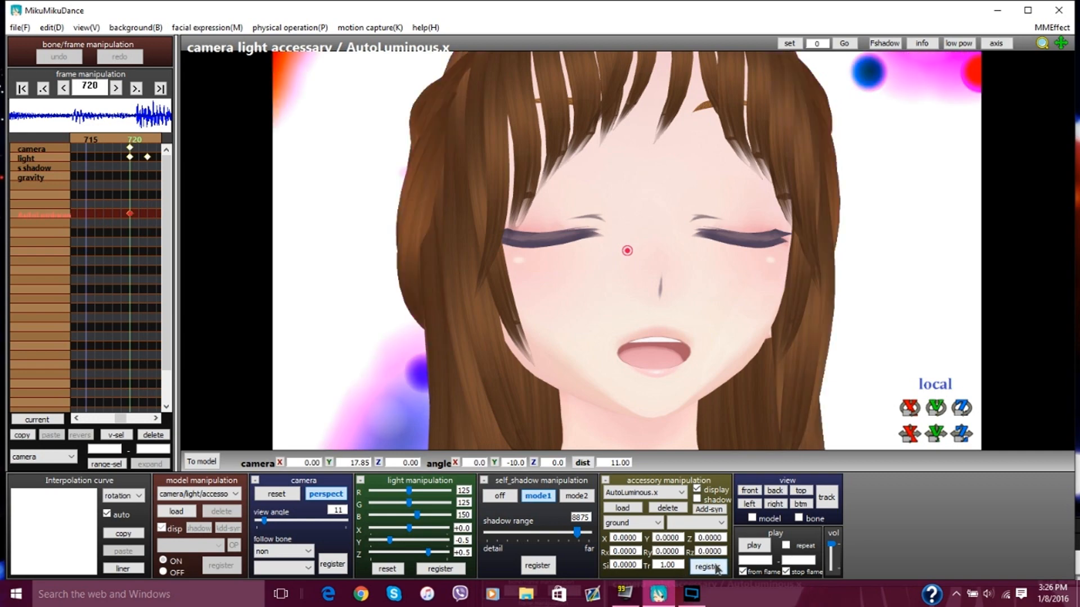
scroll(551, 252, down, 8)
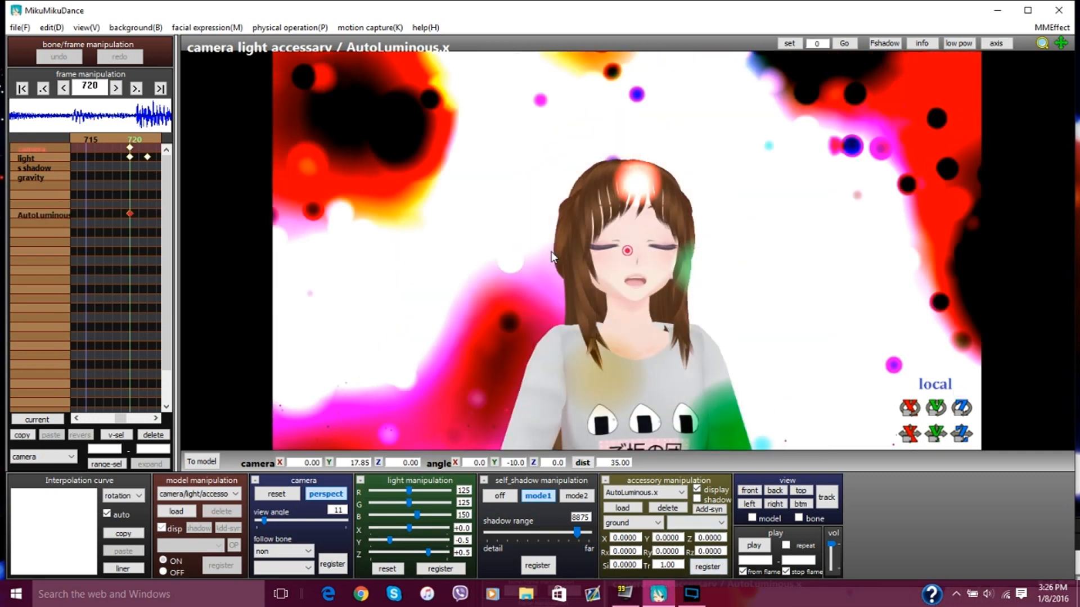
Step: Register AutoLuminous.x at frame 0 with size (Si) 0.0000, and at frame 720 with its display turned off
click(63, 88)
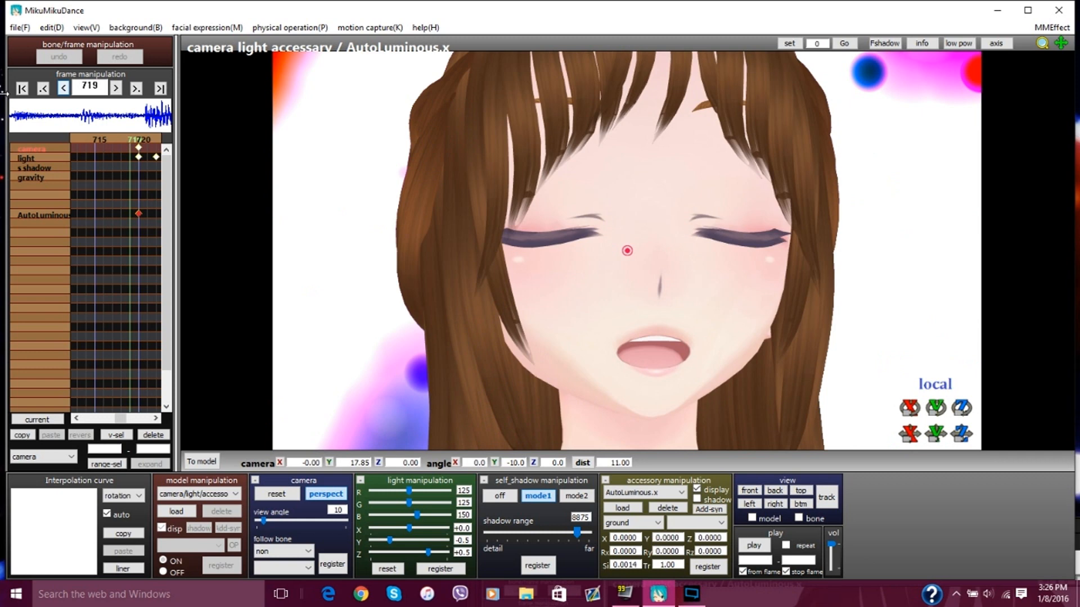
click(22, 89)
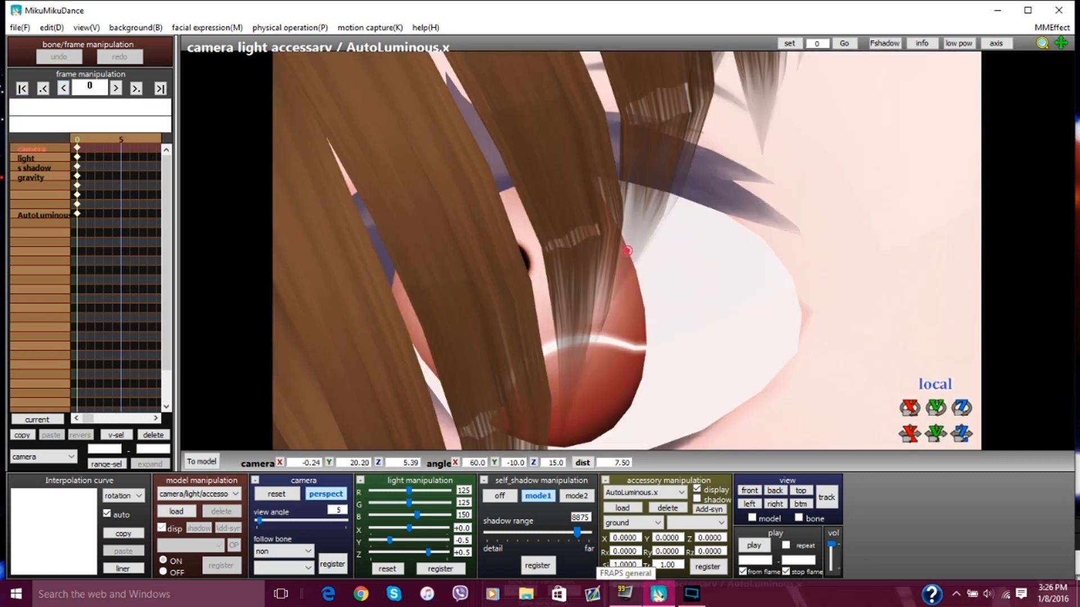
click(707, 567)
click(747, 547)
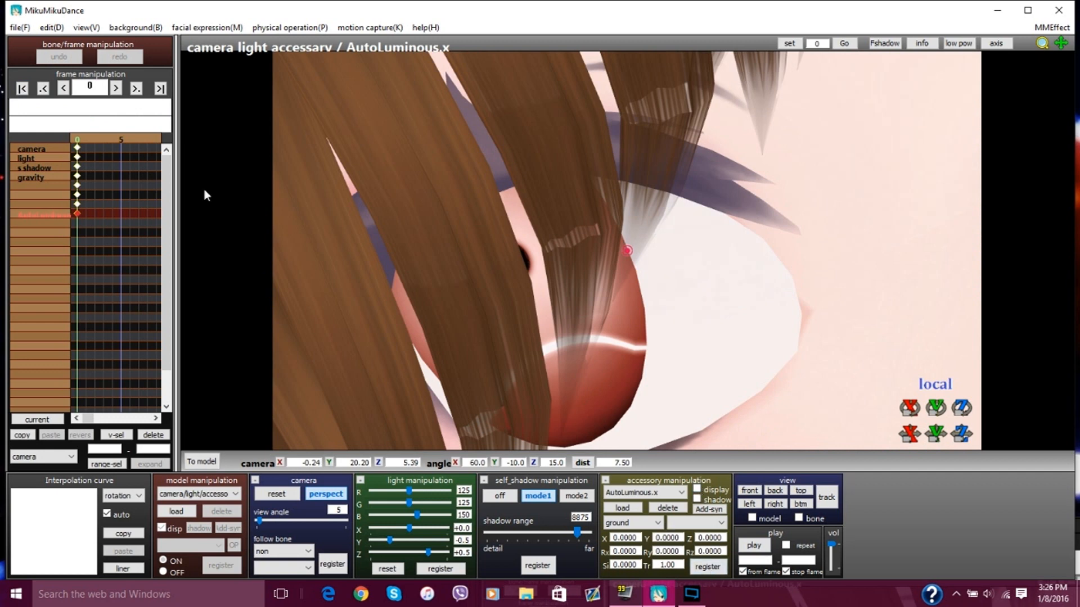
click(136, 91)
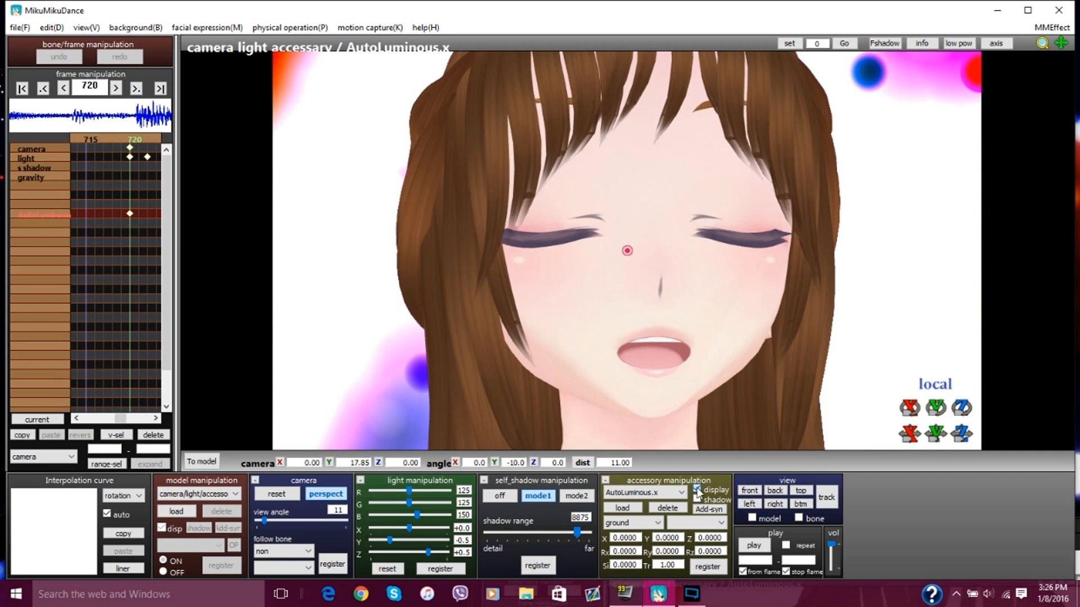
click(698, 490)
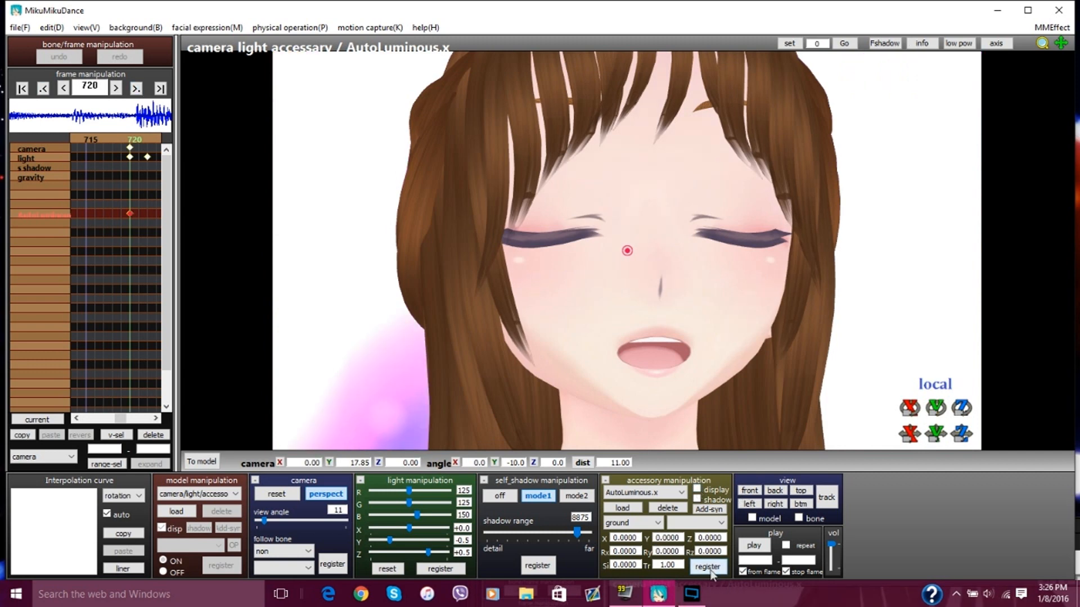
Step: Advance to frame 728 and register AutoLuminous.x there with its display turned on and its size (Si) set to 1.0000
click(115, 89)
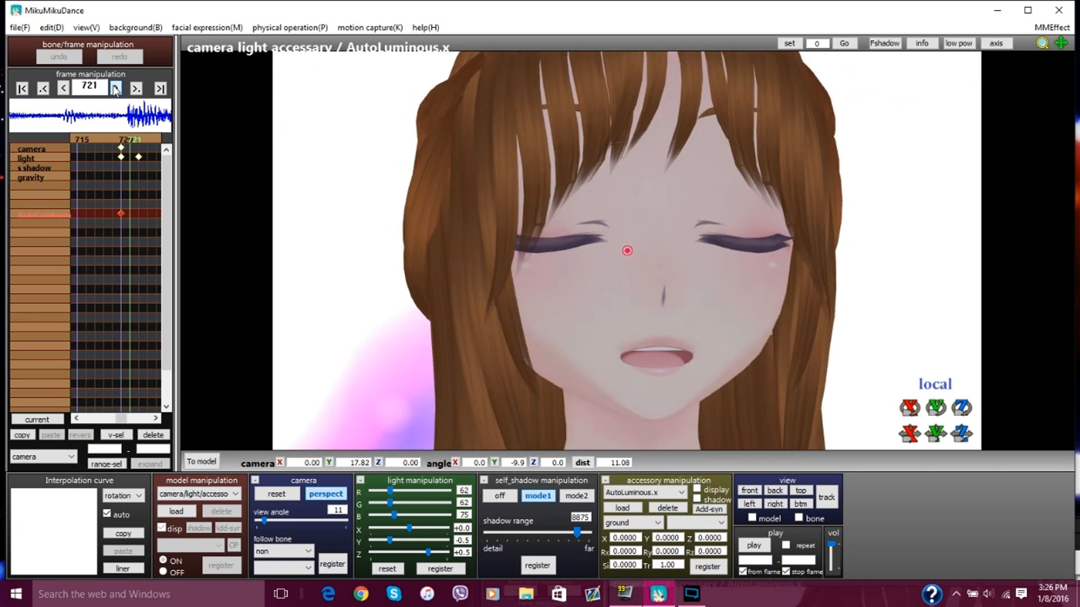
click(115, 89)
click(115, 89)
click(115, 89)
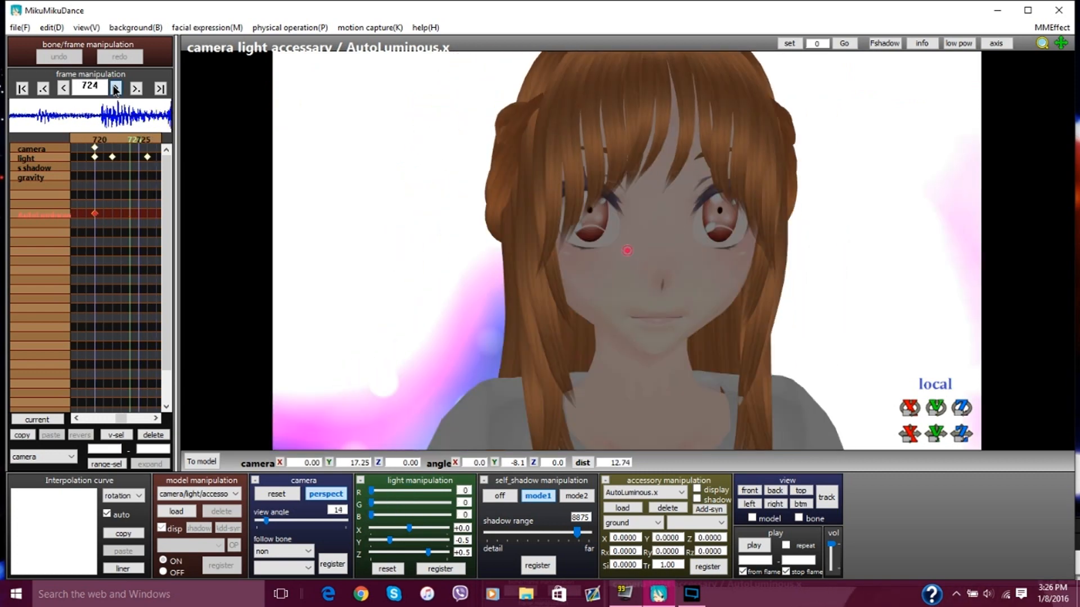
click(116, 89)
click(115, 89)
click(115, 89)
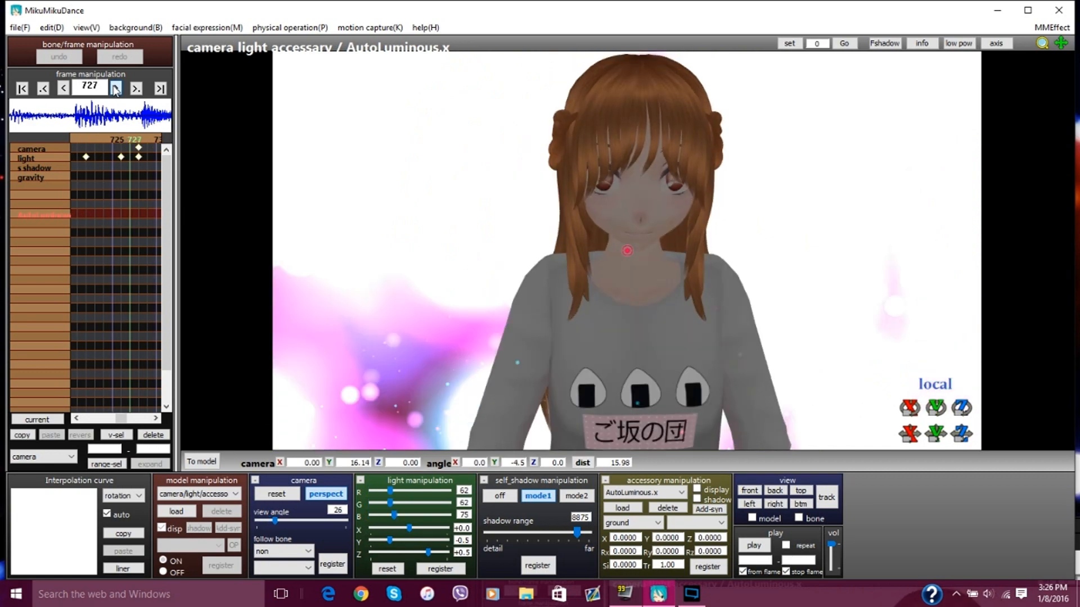
click(115, 89)
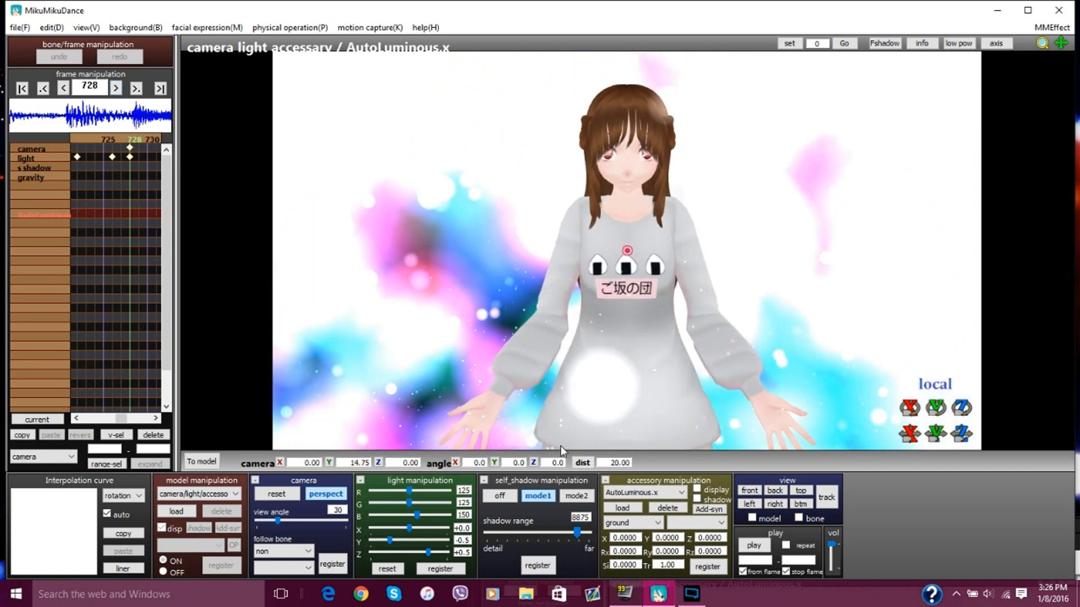
click(696, 490)
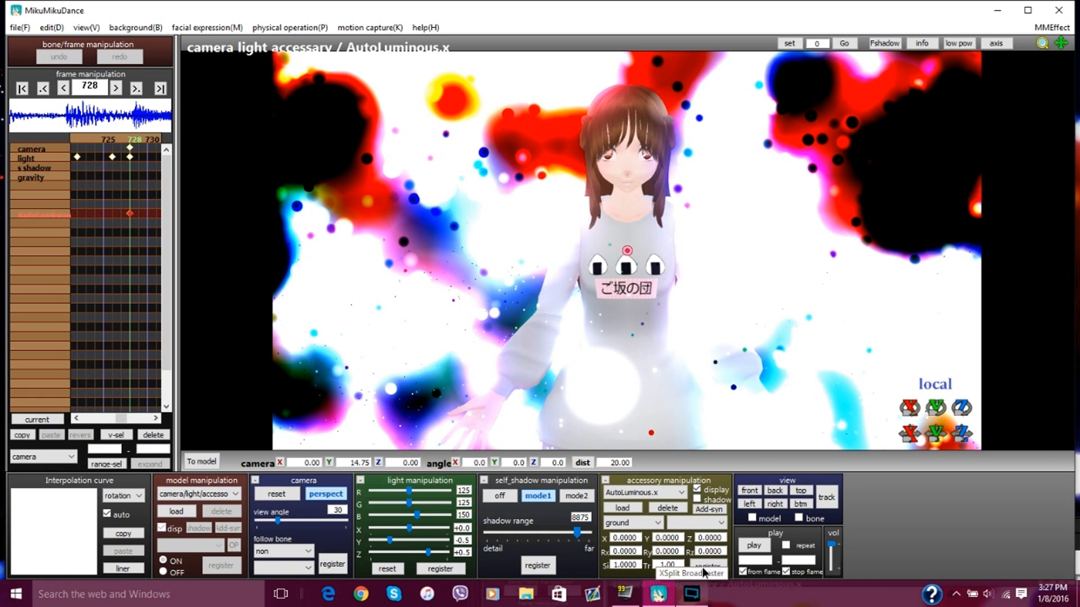
Step: Return to frame 720 and widen the timeline so it shows more frames
click(63, 88)
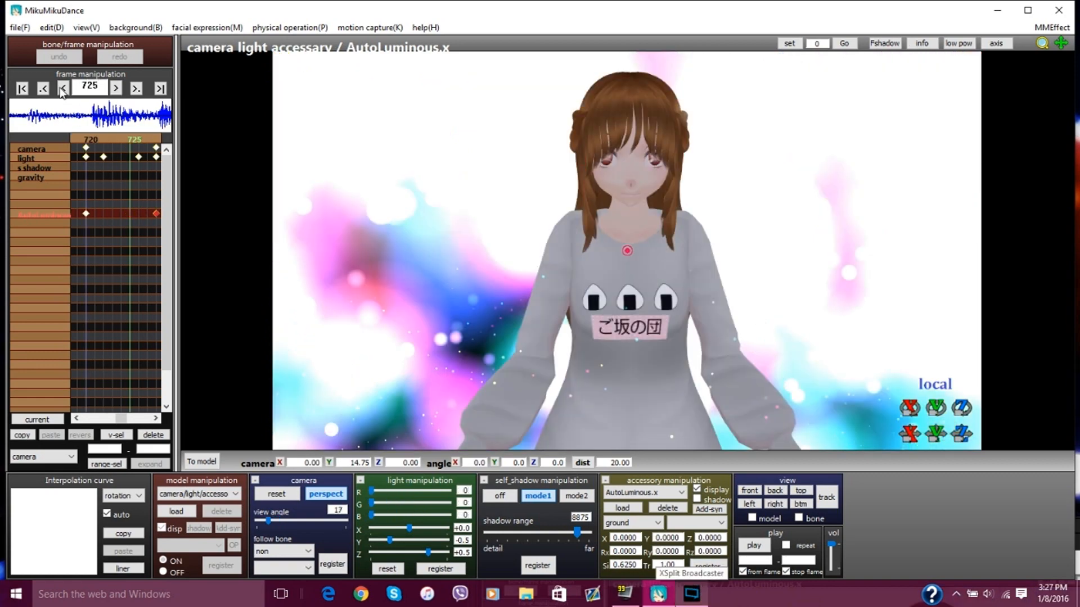
click(63, 88)
click(63, 89)
click(62, 88)
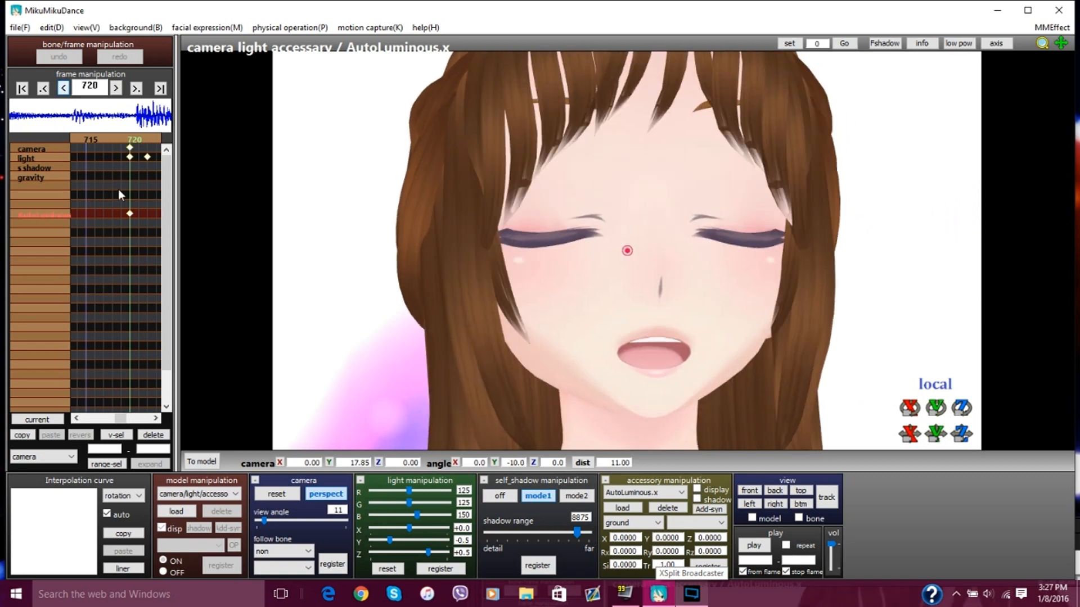
drag(174, 202, 366, 213)
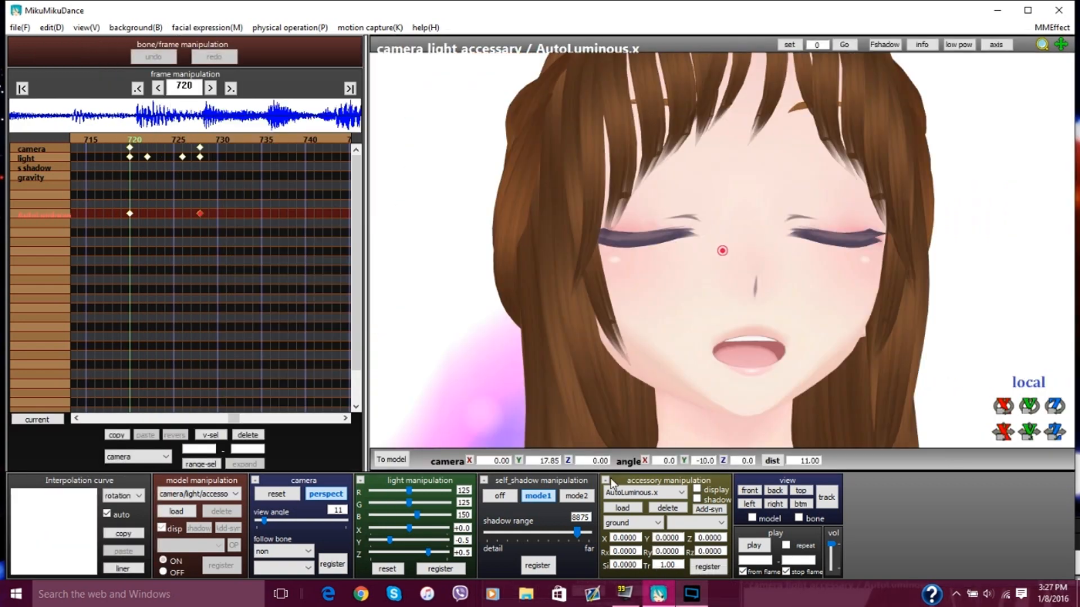
Step: Load the ColorShift.x accessory from the ColorShift folder inside MMD Effects
click(619, 508)
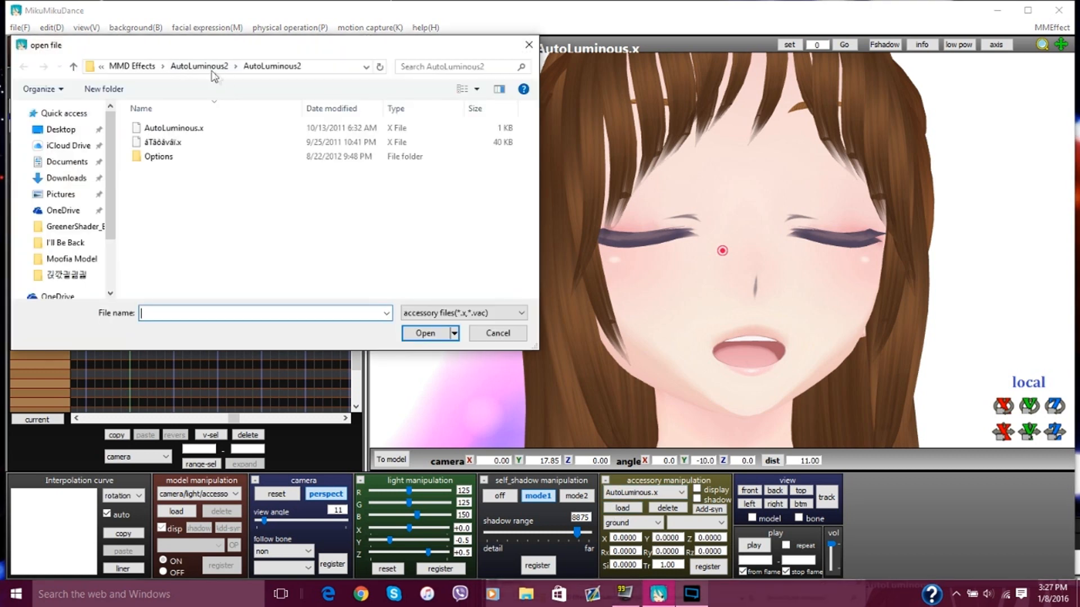
click(211, 67)
click(202, 66)
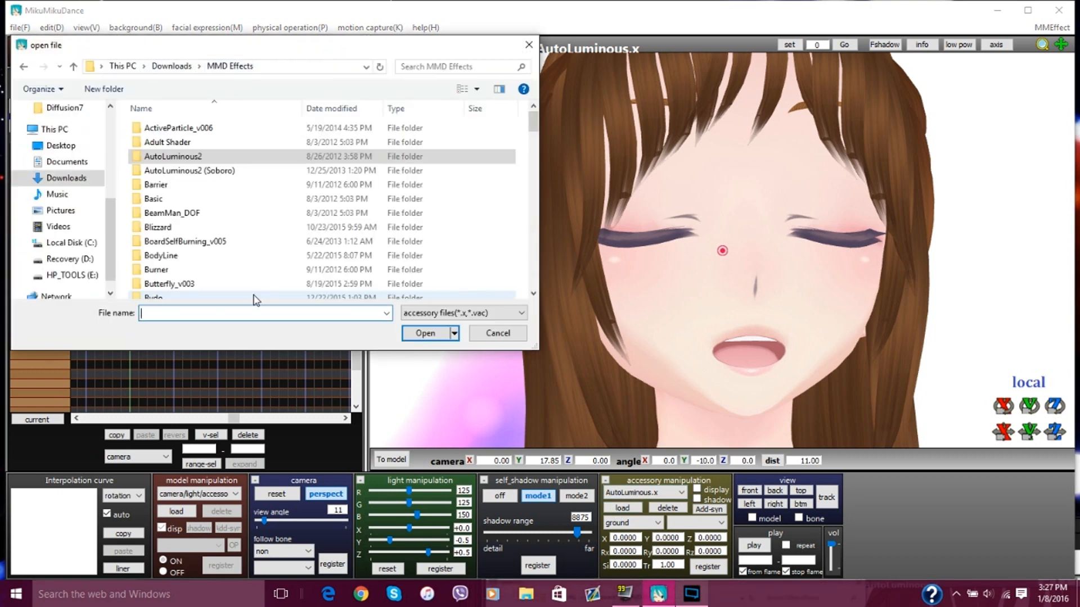
scroll(200, 243, down, 3)
click(183, 264)
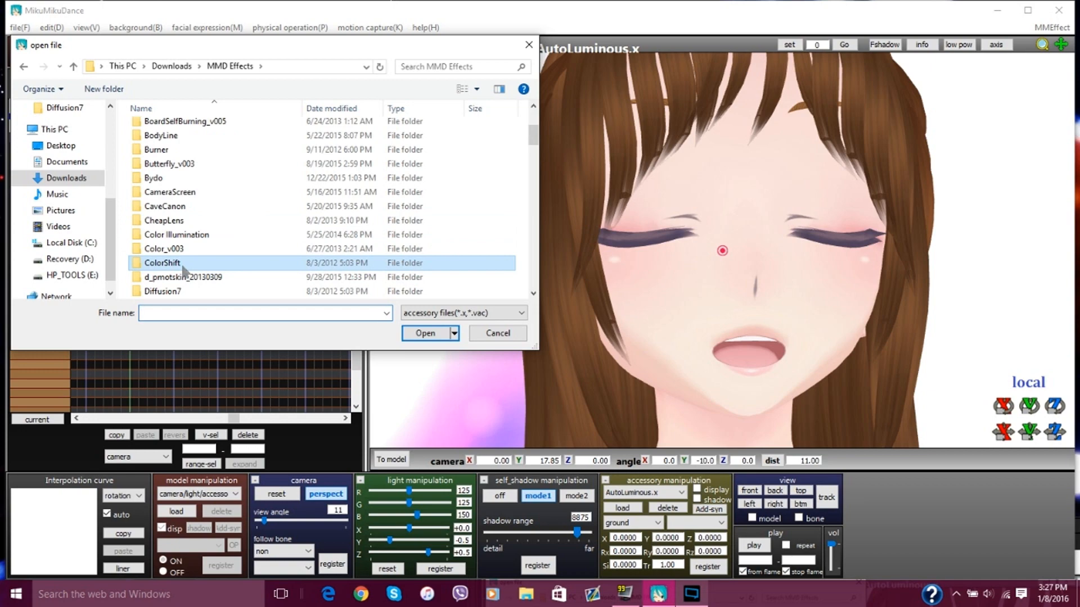
double_click(182, 265)
double_click(161, 130)
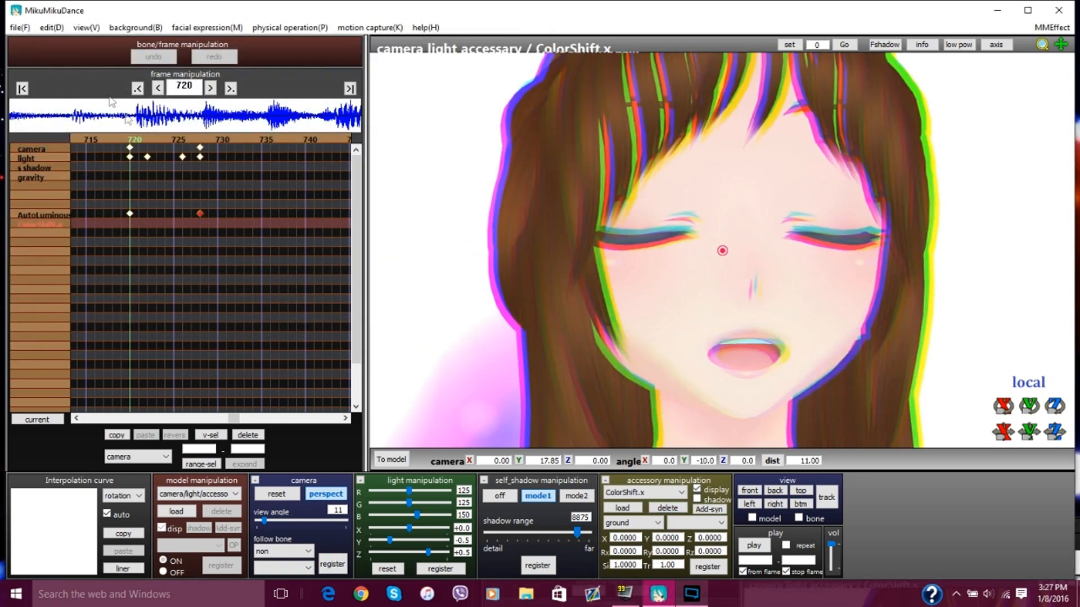
Step: Turn off the display of ColorShift.x and register it at frames 720 and 0
click(697, 490)
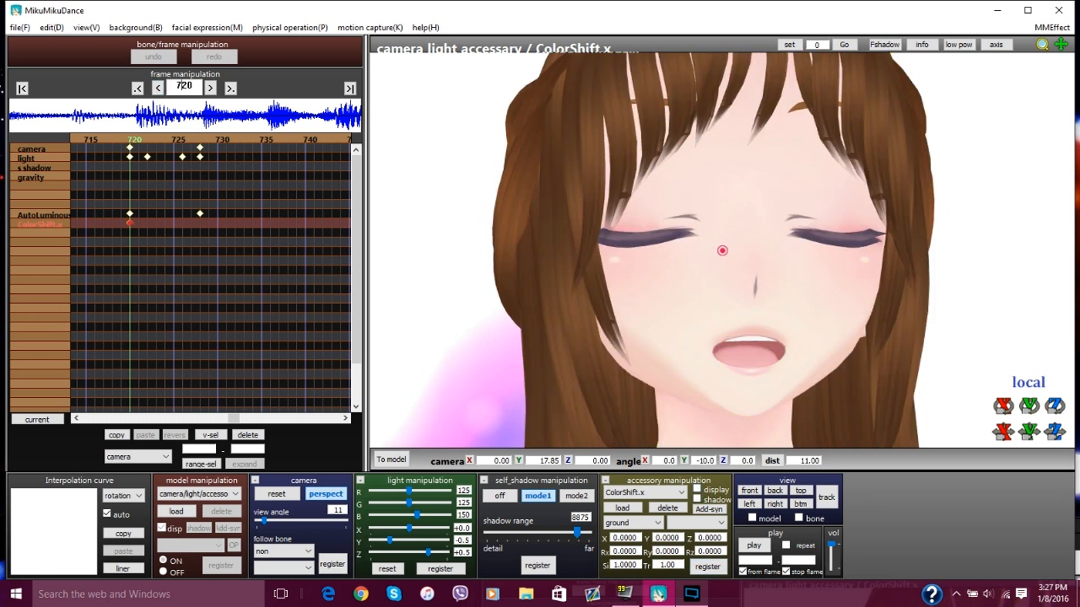
click(23, 88)
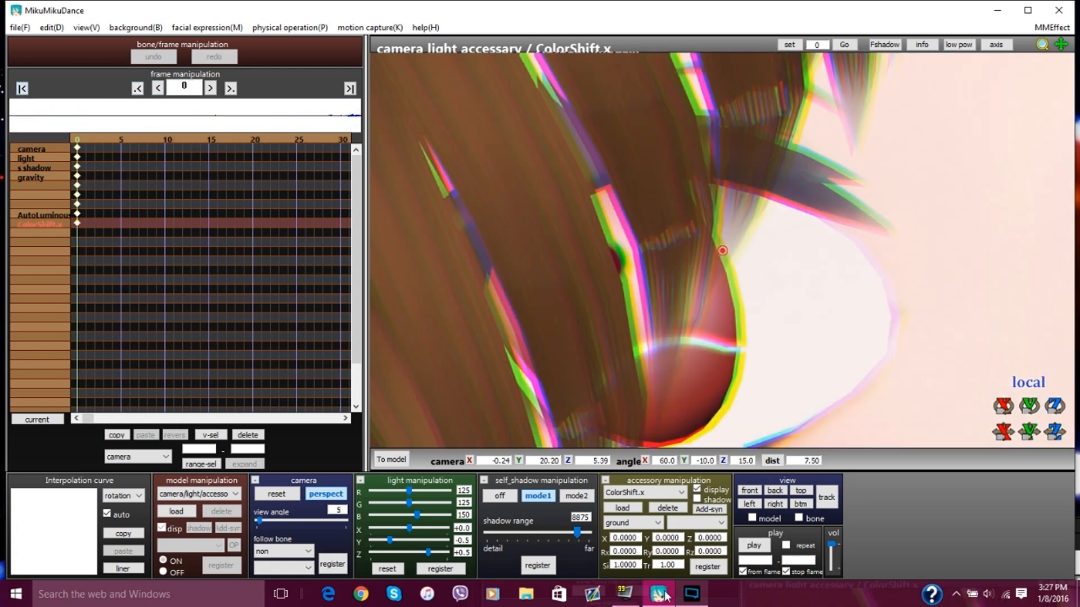
click(697, 489)
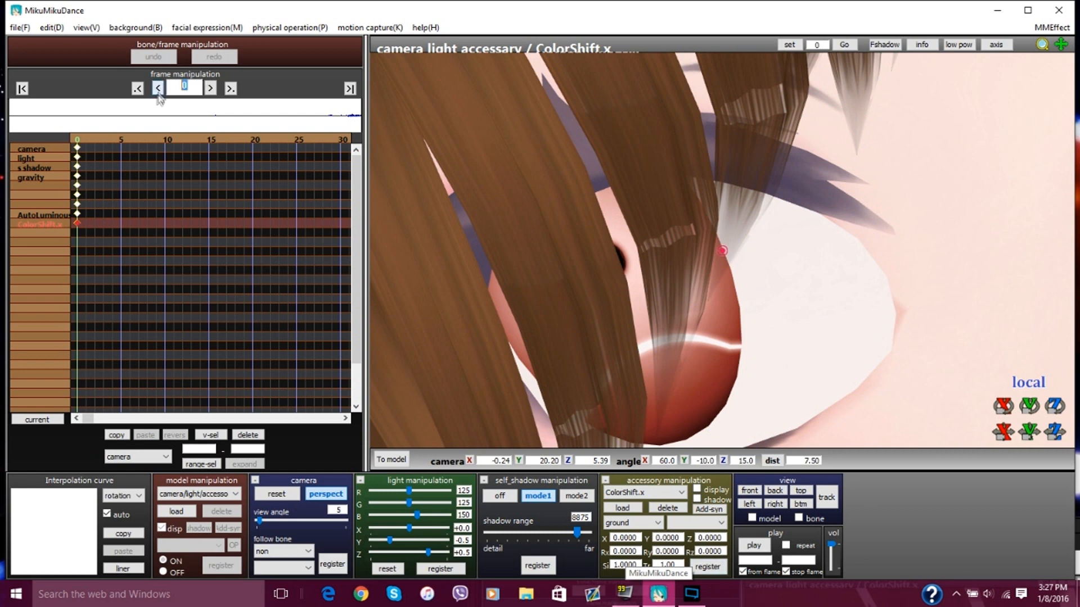
Step: Turn on the display of ColorShift.x at frame 721 and register it
text(720)
key(Return)
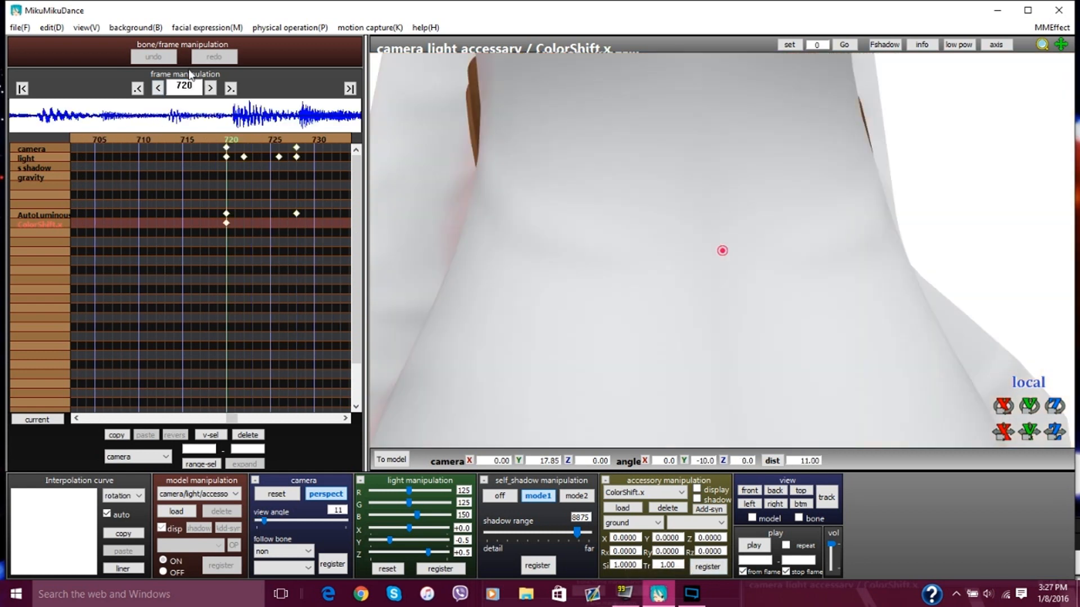
click(211, 88)
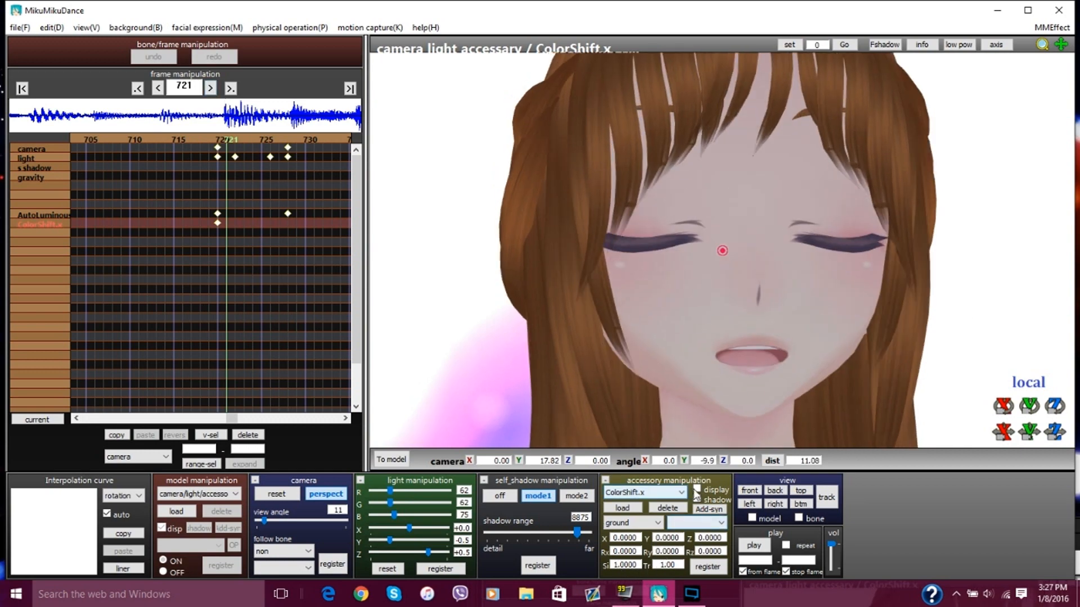
click(696, 489)
click(707, 566)
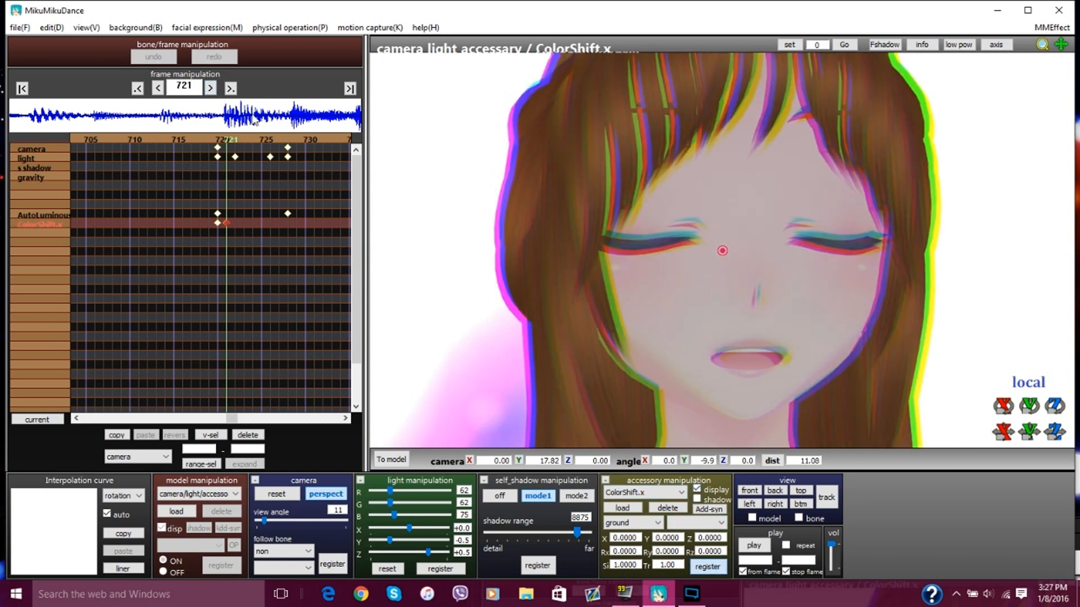
Step: Set the size (Si) of ColorShift.x to 2.0000 at frame 725 and register it
click(210, 88)
click(211, 88)
click(210, 88)
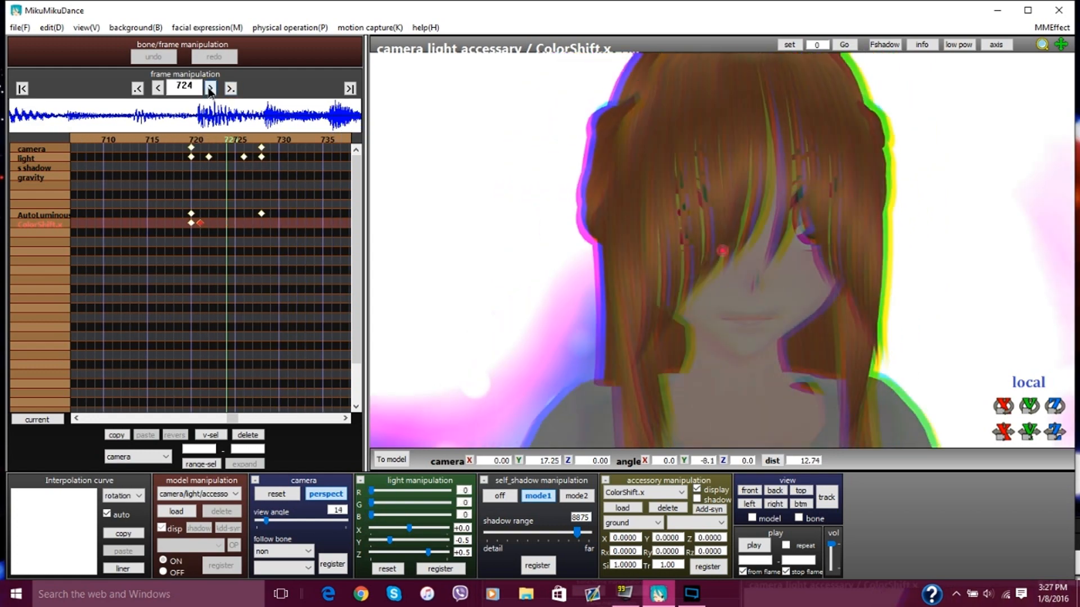
click(211, 88)
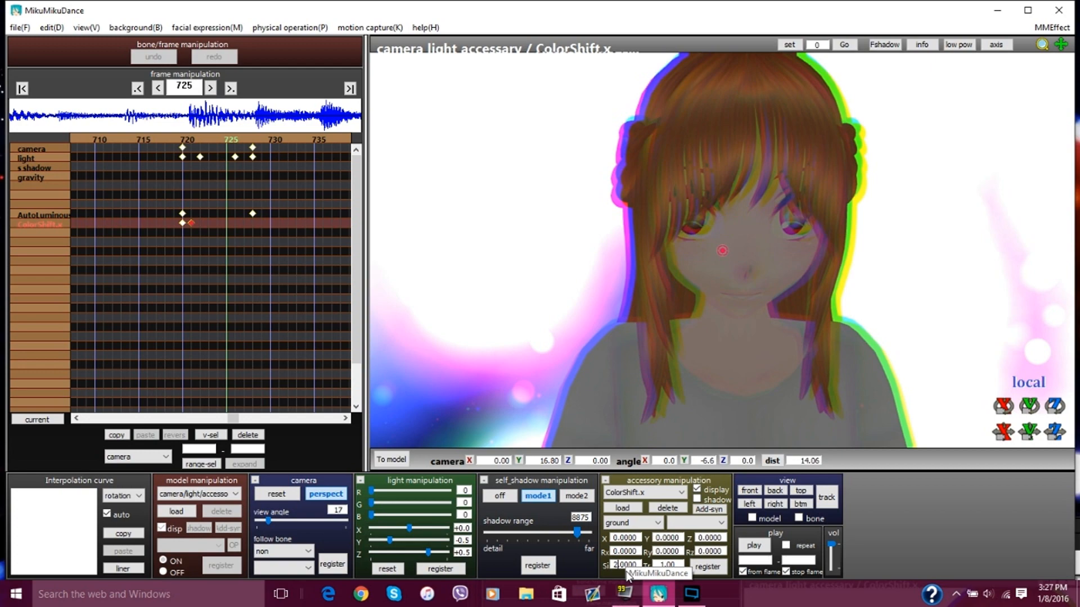
click(708, 566)
Step: Advance to frame 728, turn off the display of ColorShift.x and register it
click(211, 87)
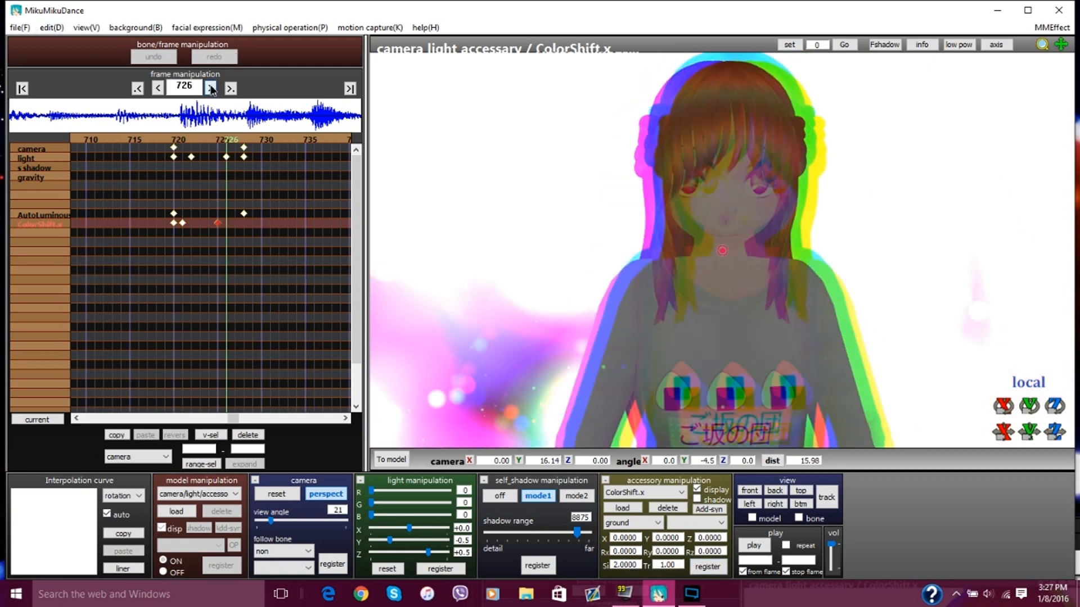
click(211, 88)
click(211, 87)
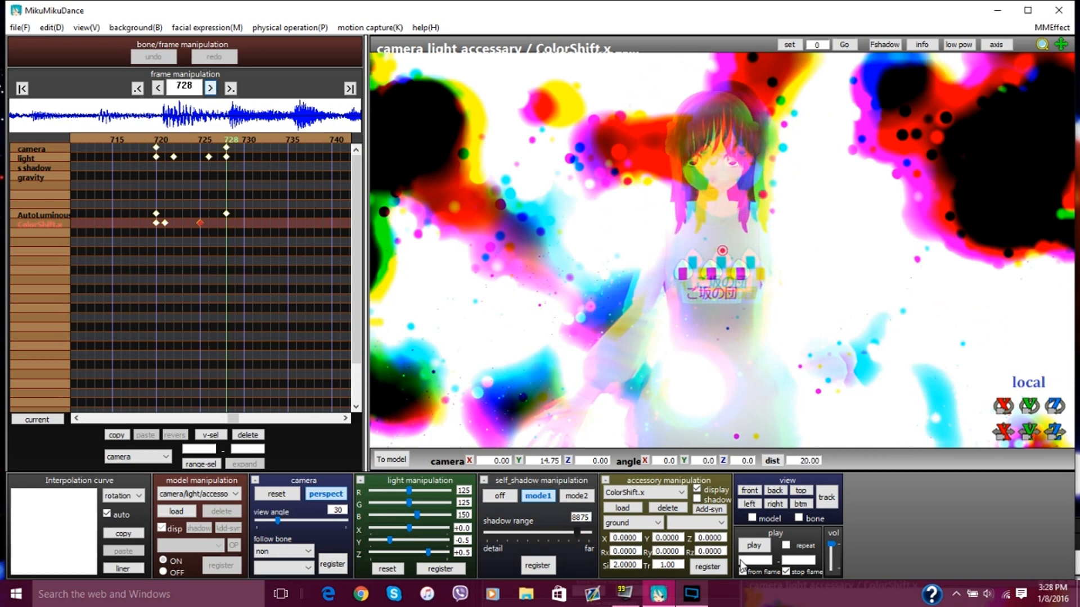
click(698, 491)
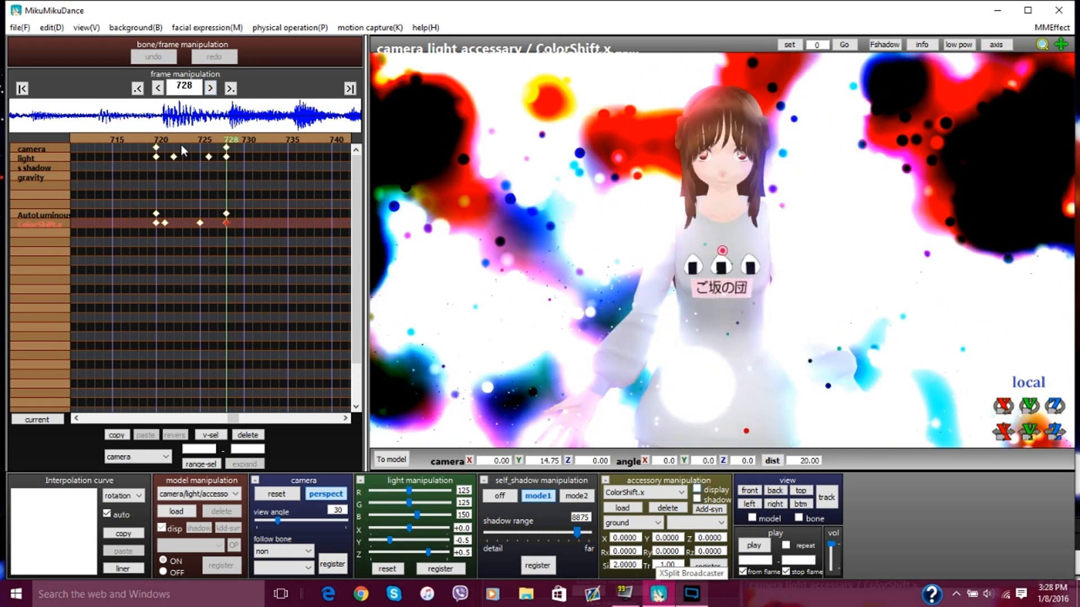
Step: Set the size (Si) of ColorShift.x to 1.0000 at frame 727 and register it
click(158, 88)
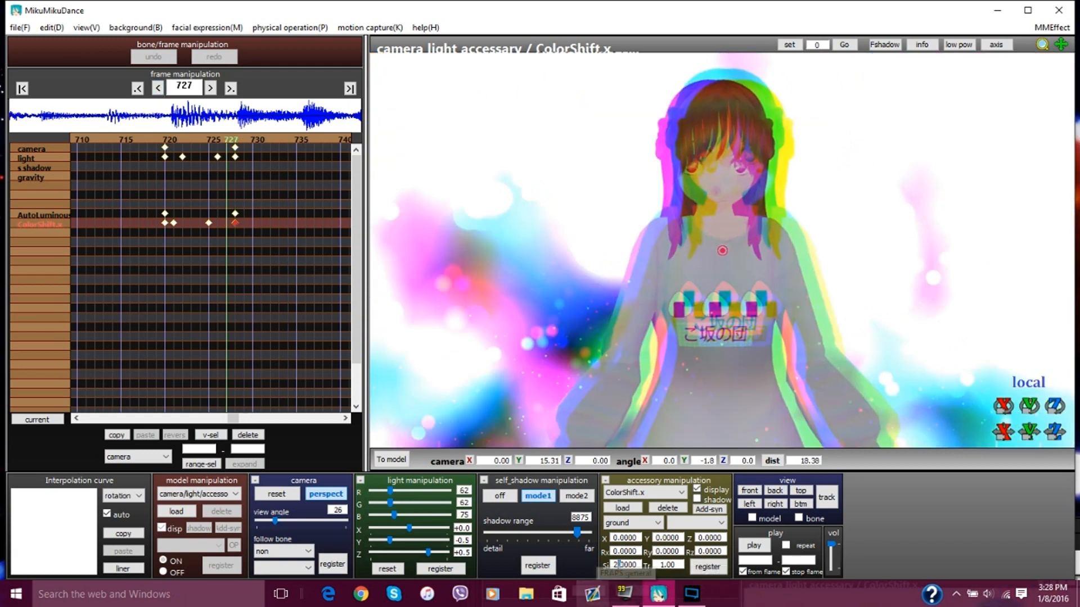
text(1)
key(Delete)
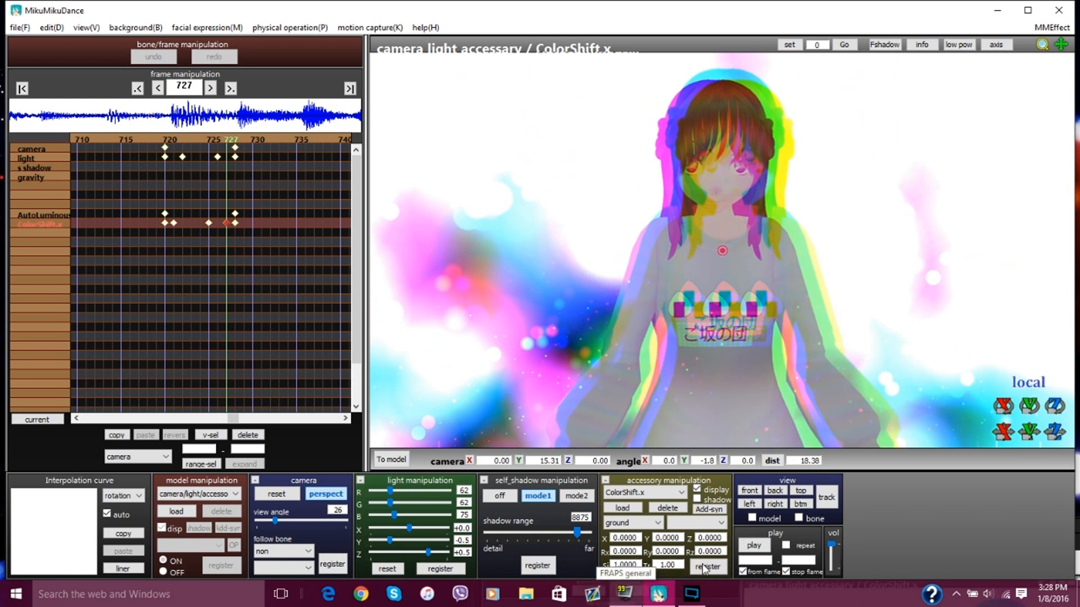
click(705, 568)
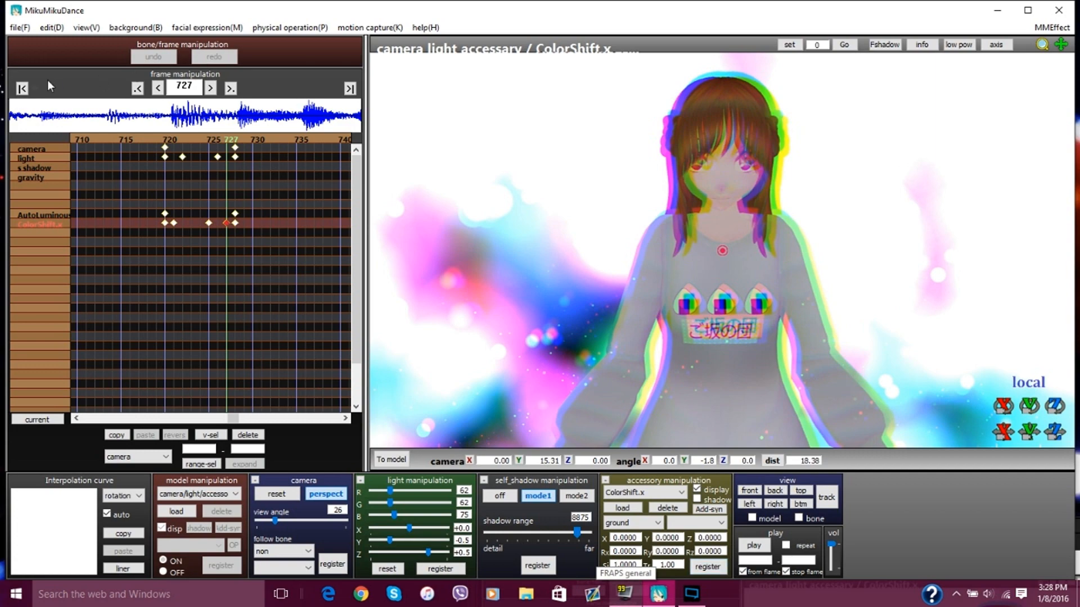
Step: Play the scene from frame 0 to preview the AutoLuminous and ColorShift effects, then stop playback
click(22, 88)
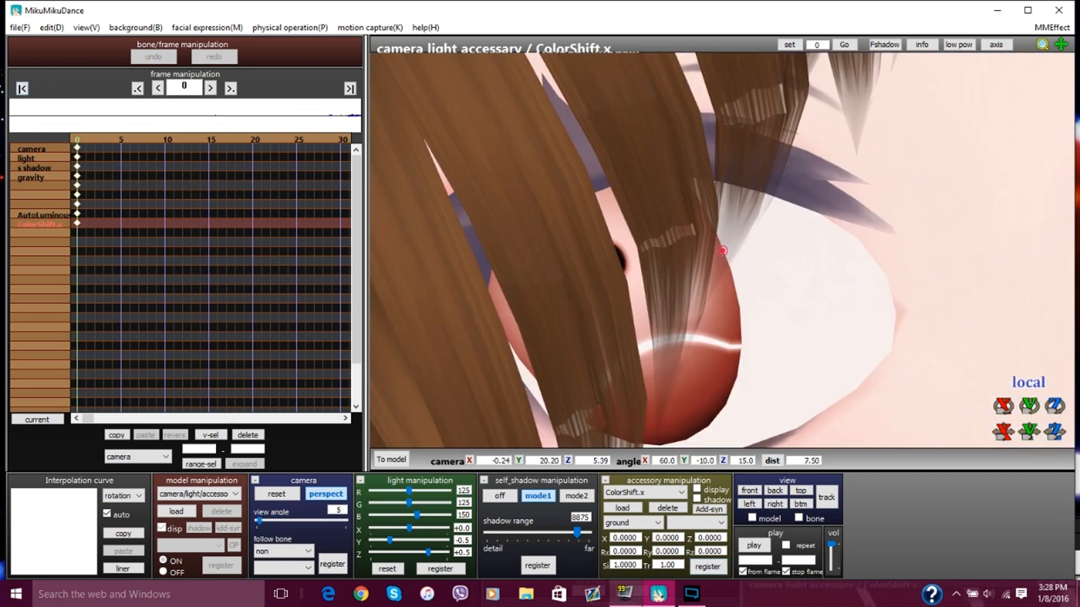
click(752, 550)
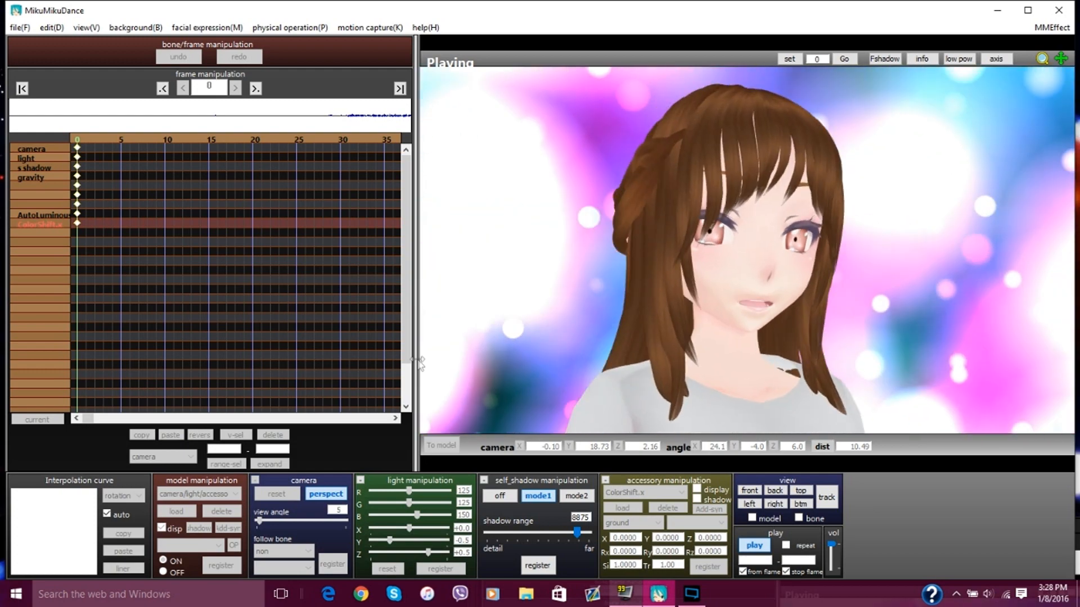
drag(479, 360, 482, 360)
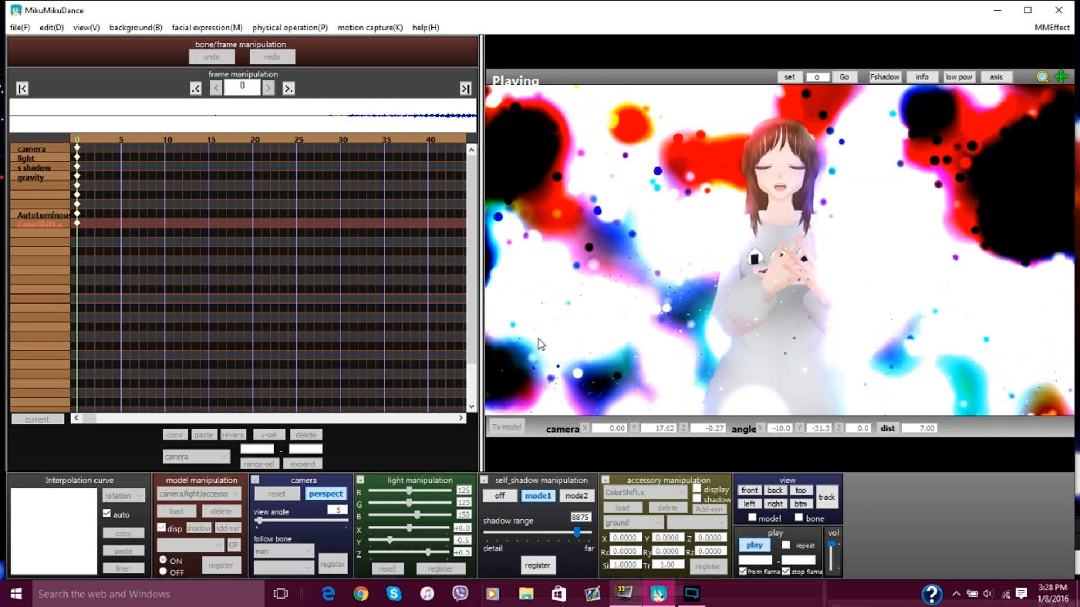
click(754, 546)
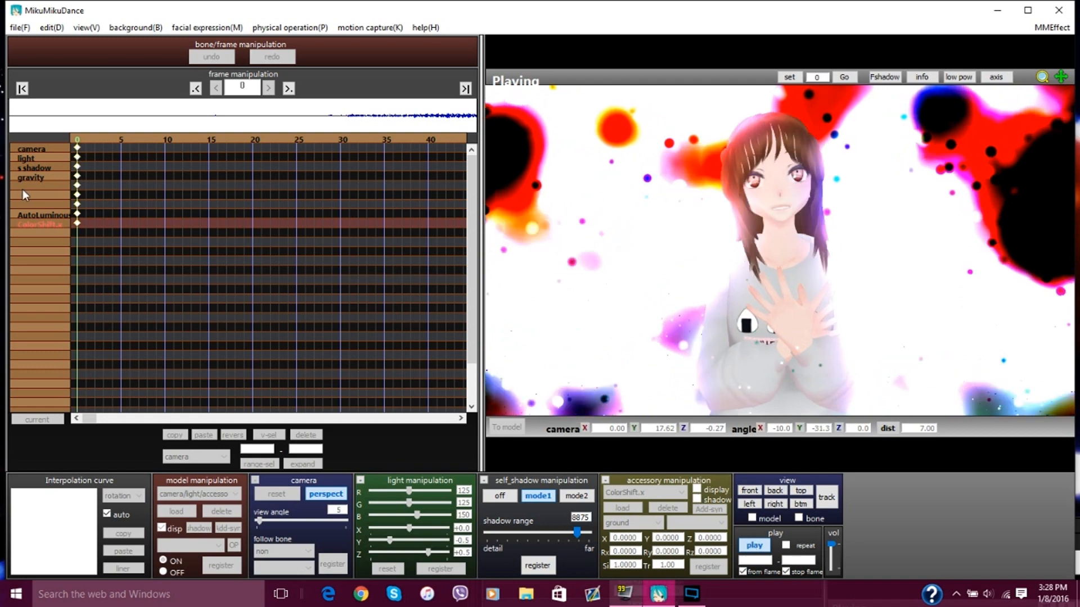
Step: Check the ColorShift.x and camera keyframes frame by frame around frames 727 to 729
click(195, 89)
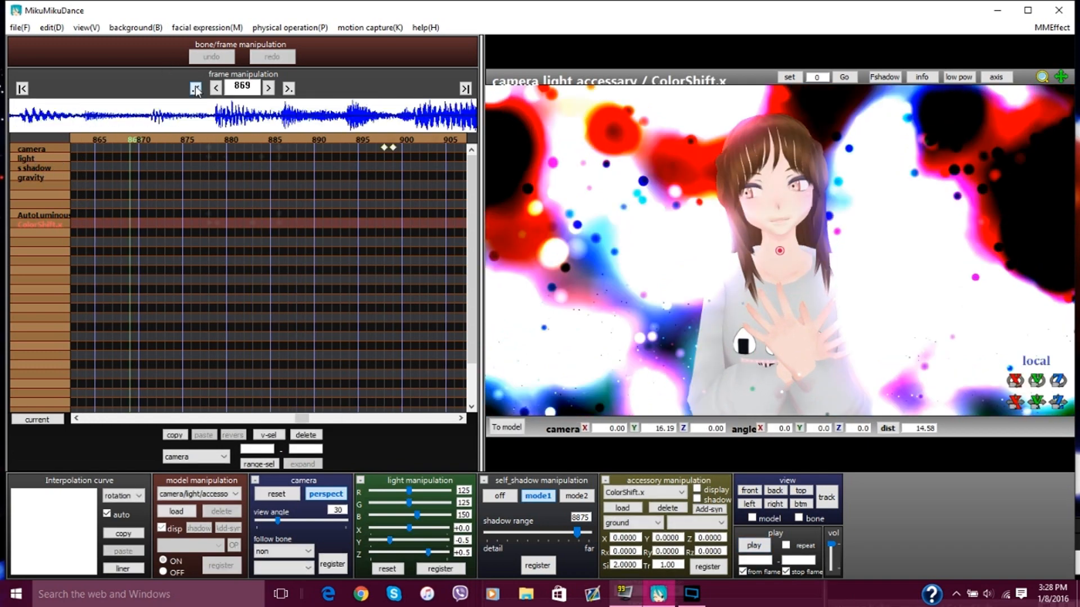
click(268, 88)
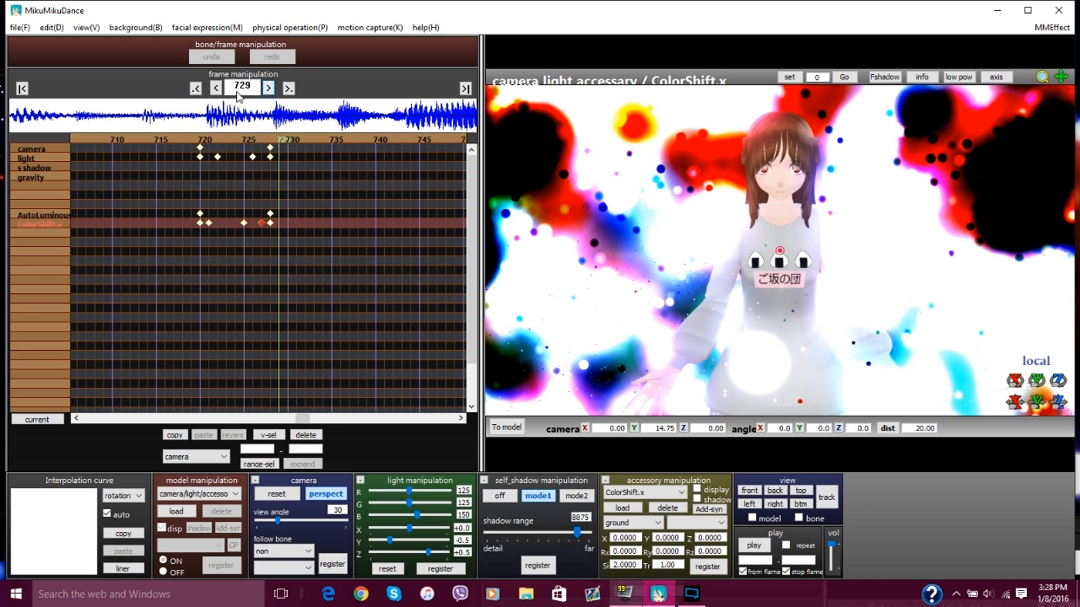
click(219, 94)
click(219, 95)
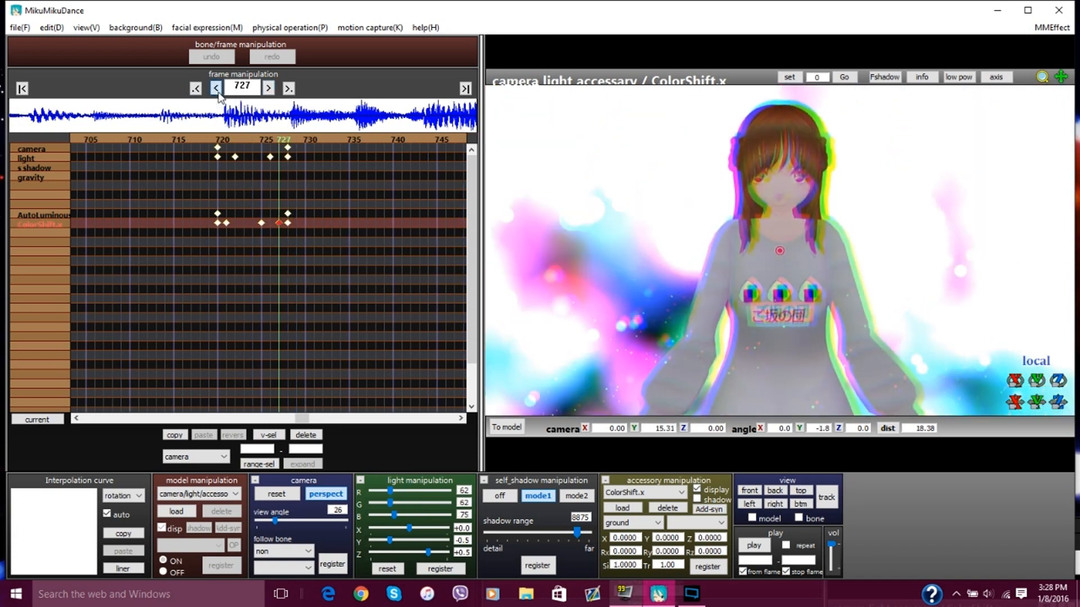
click(269, 90)
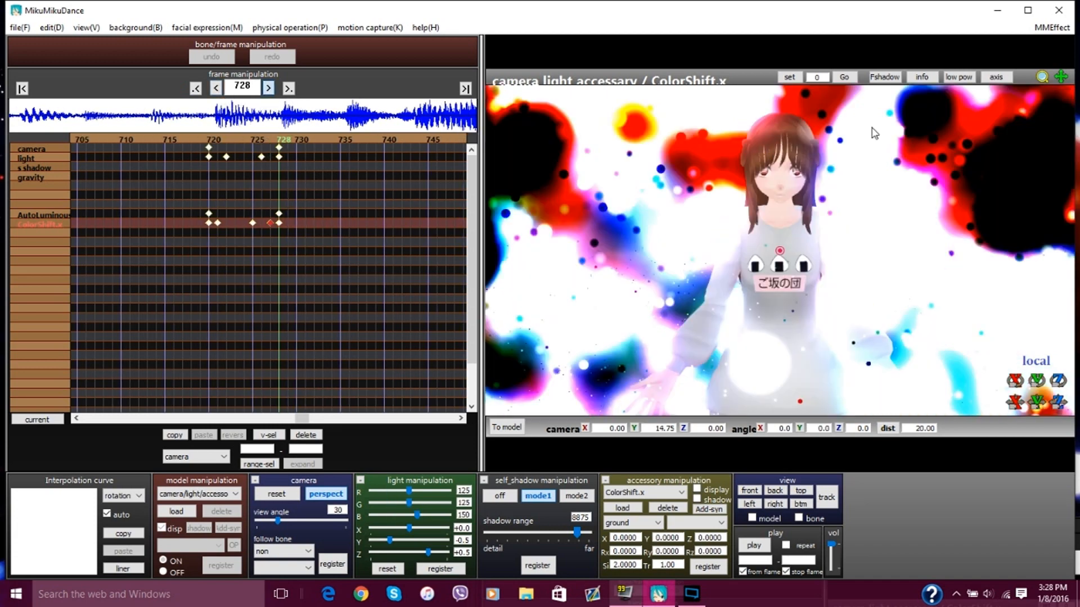
Step: Open the MME effect mapping and extract the subsets of Moofia NO SPA.pmx
click(1046, 28)
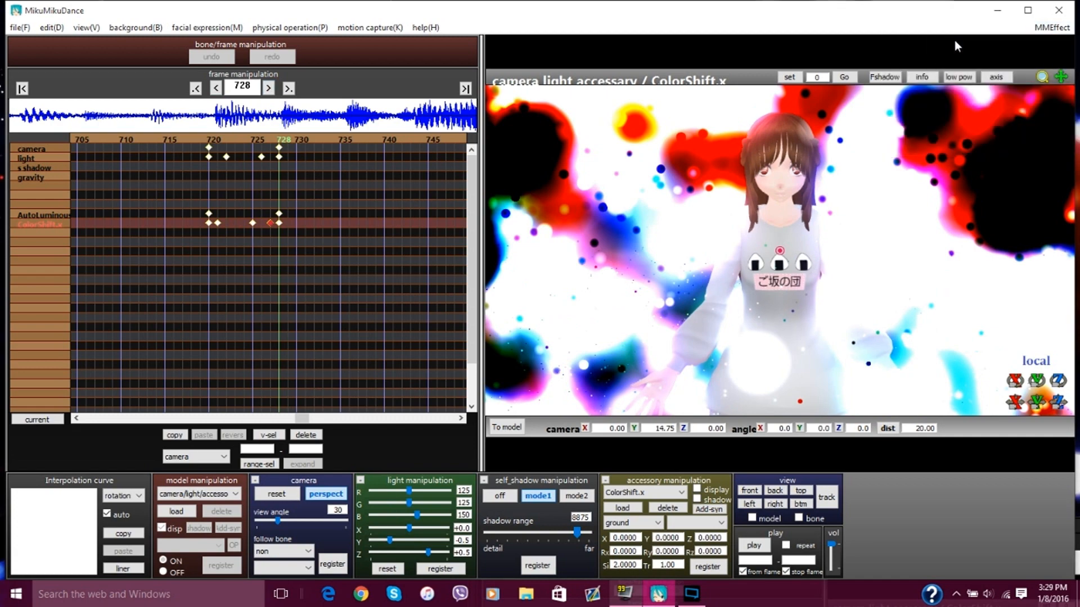
click(956, 41)
click(62, 167)
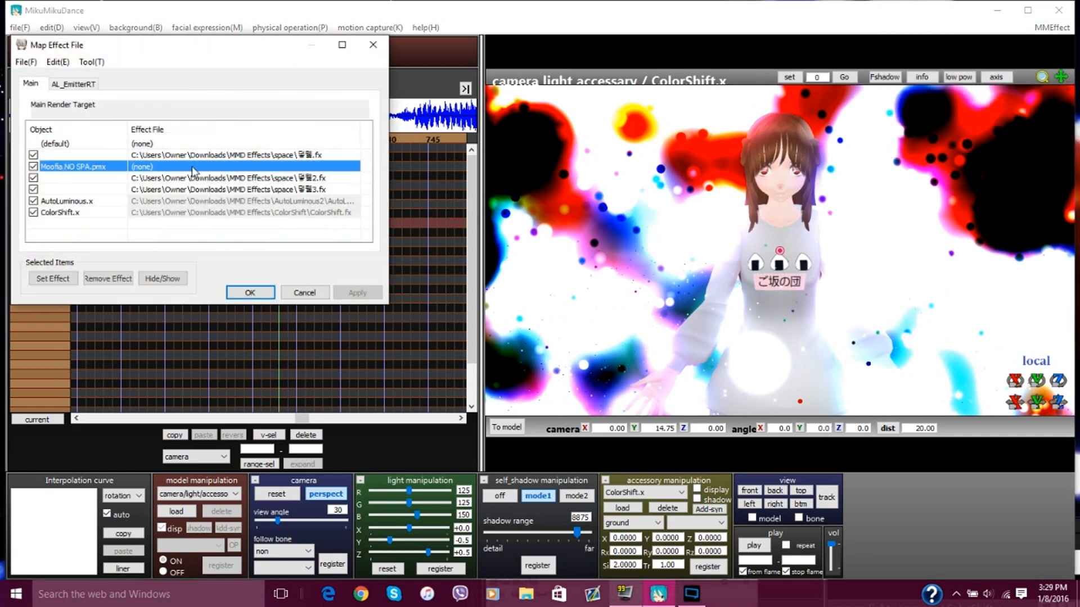
right_click(161, 169)
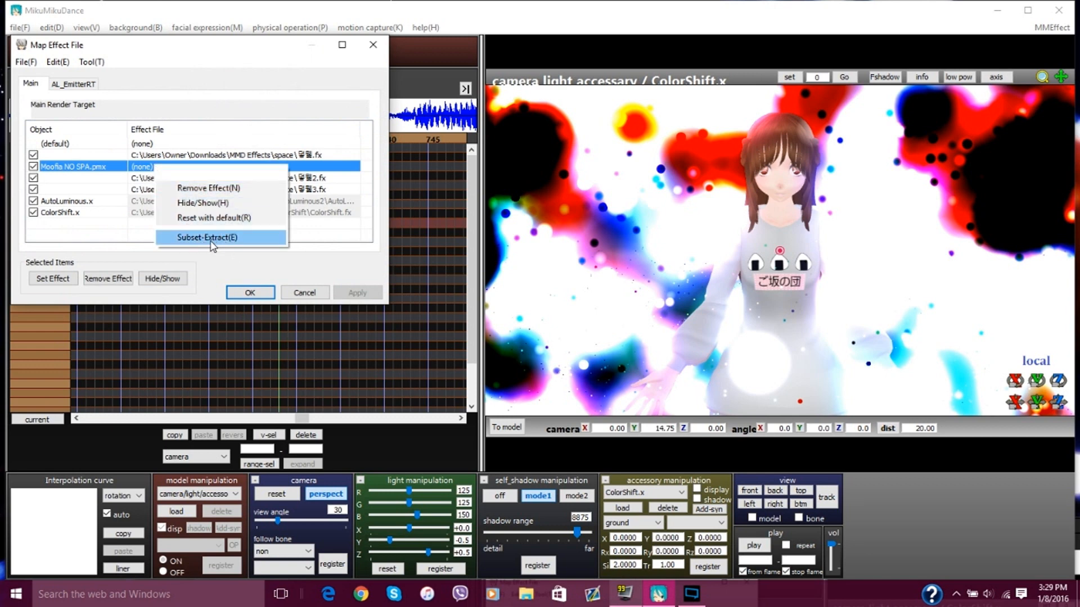
click(212, 237)
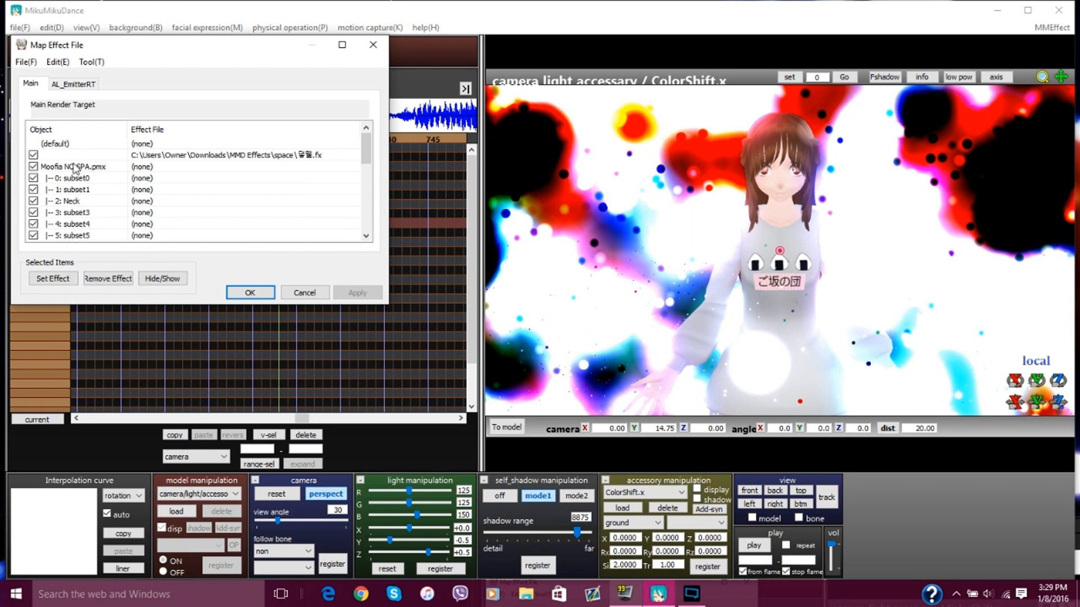
Step: Hide and reshow subsets 1 to 5 of the model to identify the eye materials, and select subset6
scroll(64, 182, down, 1)
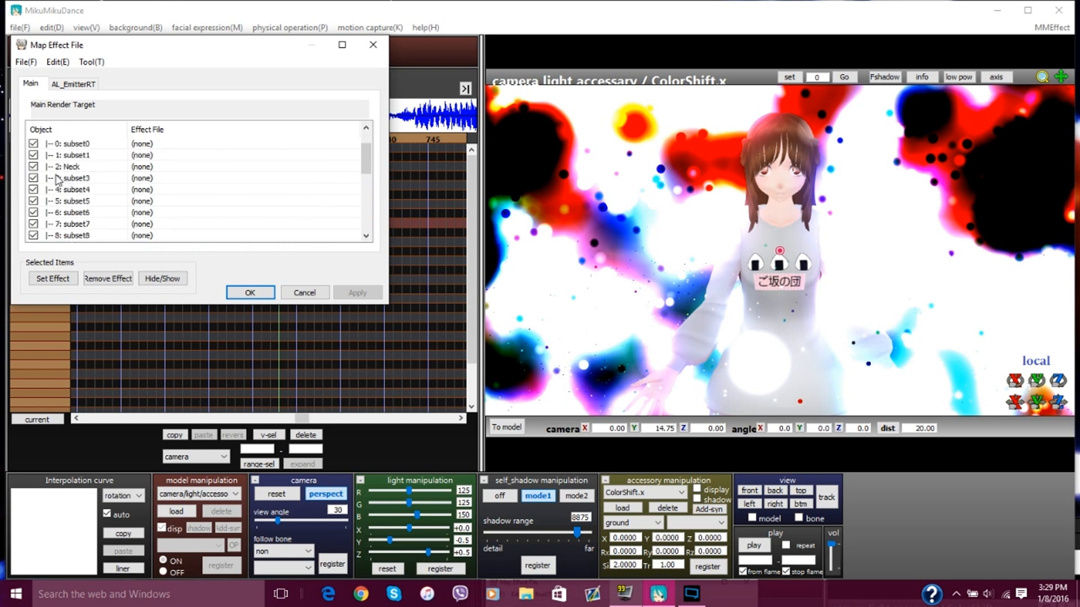
click(33, 155)
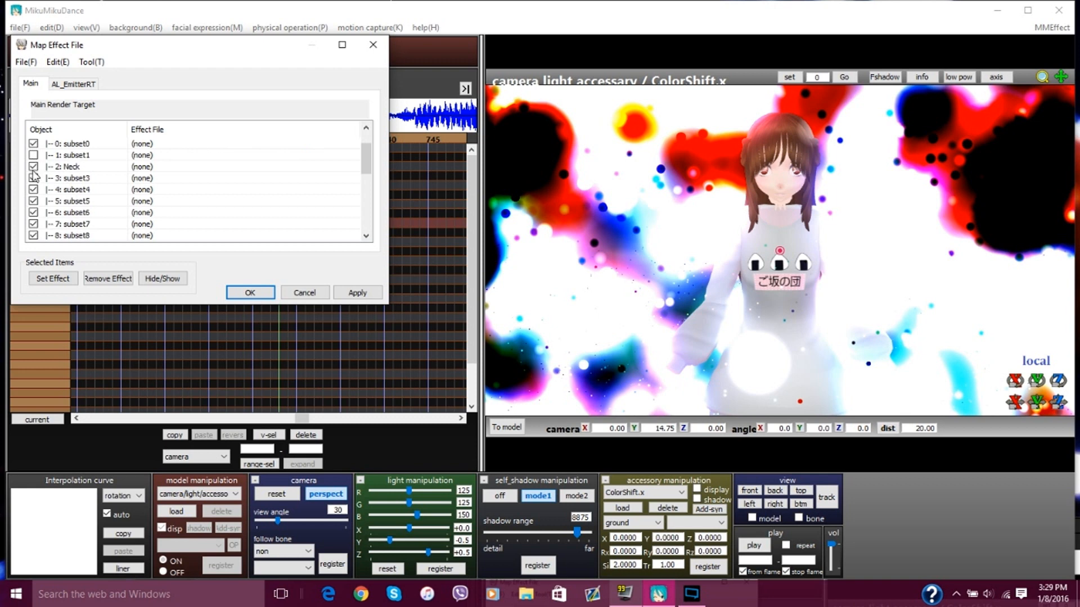
click(33, 156)
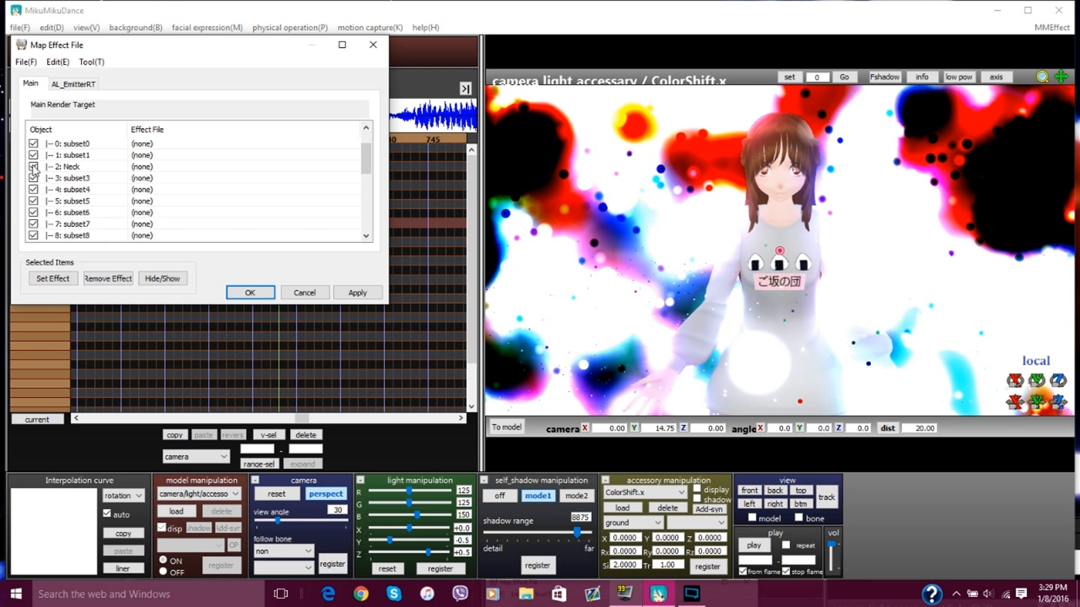
click(33, 156)
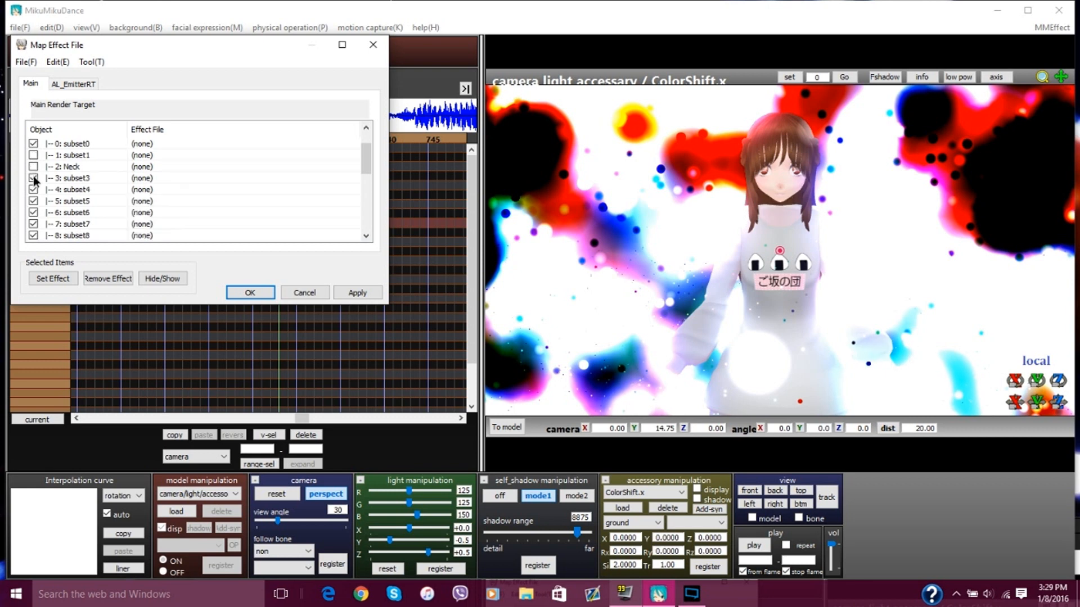
click(34, 189)
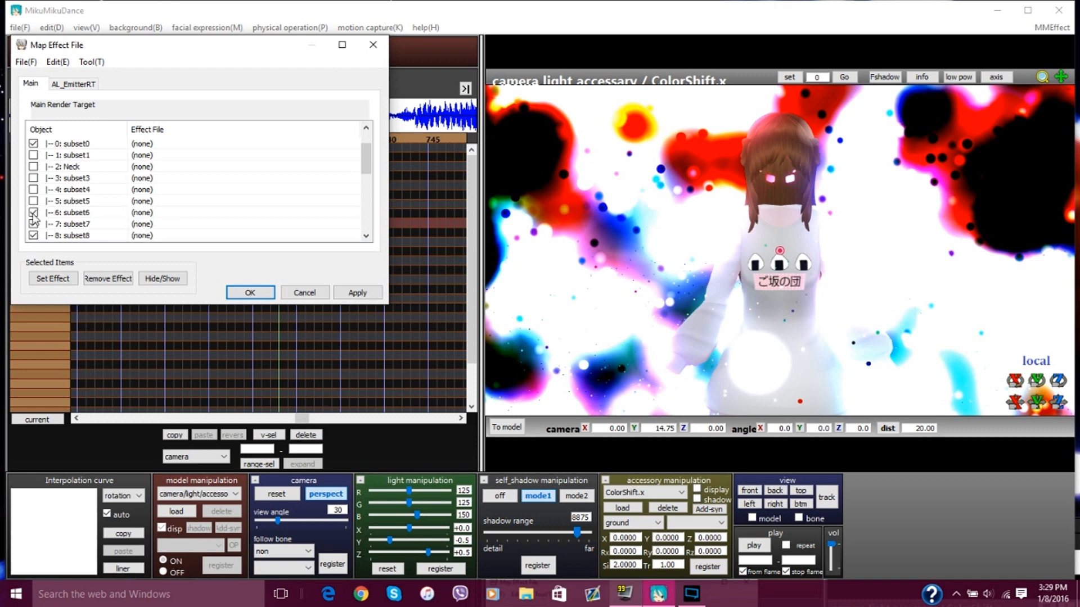
click(53, 212)
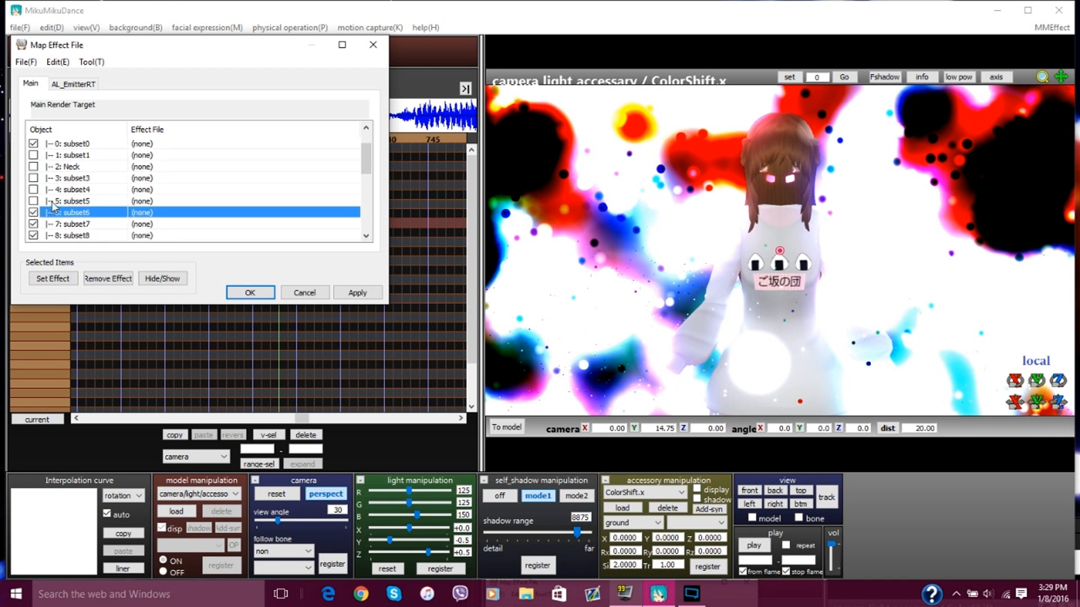
click(33, 178)
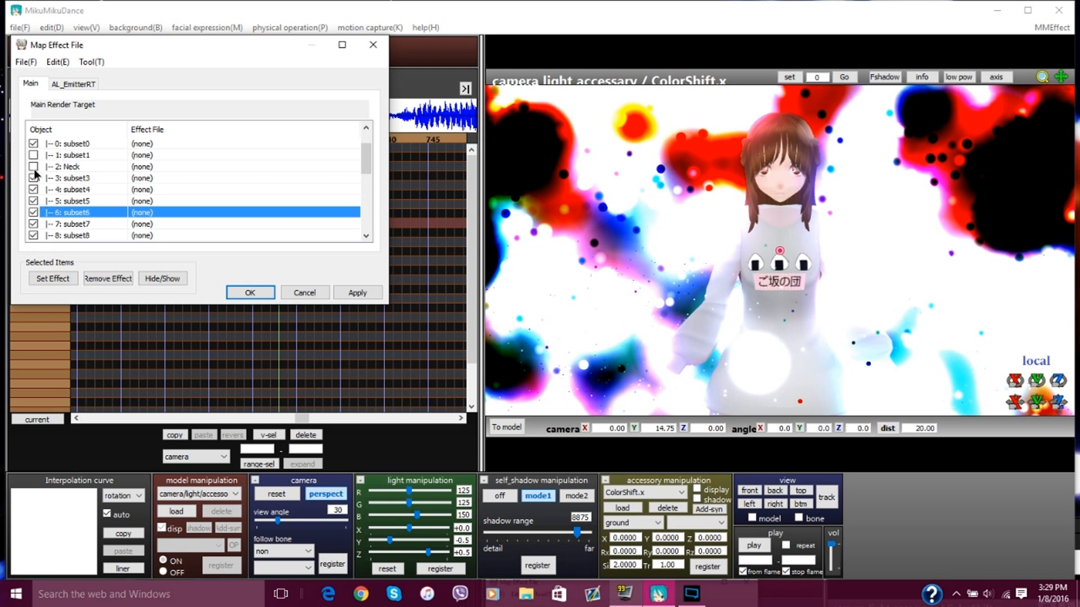
click(33, 155)
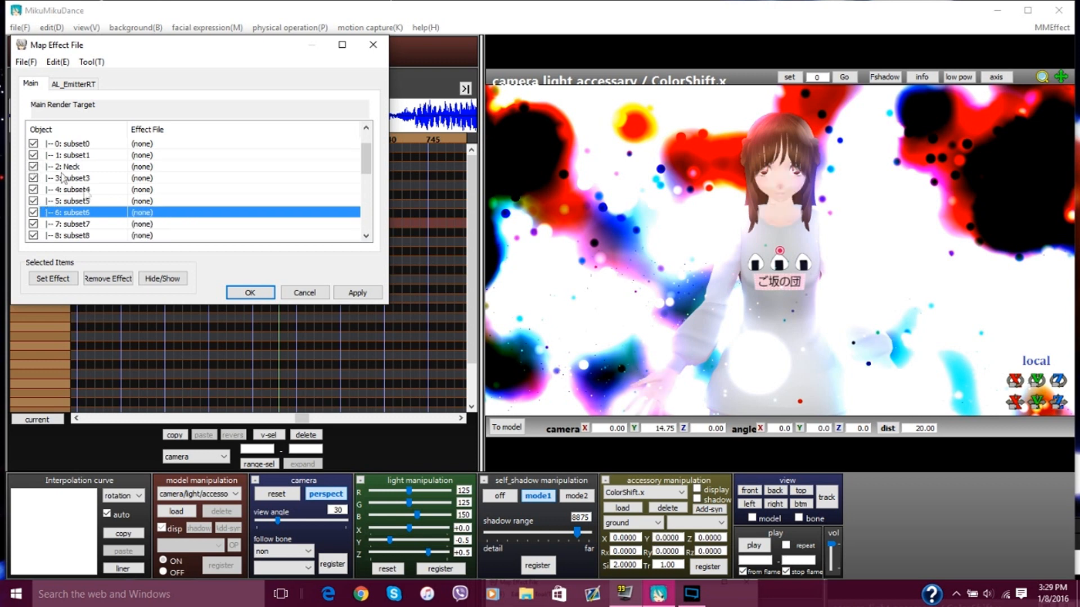
Step: Remove the AutoLuminous effect from subset6 in the AL_EmitterRT render target, and apply the mapping
click(79, 84)
click(103, 279)
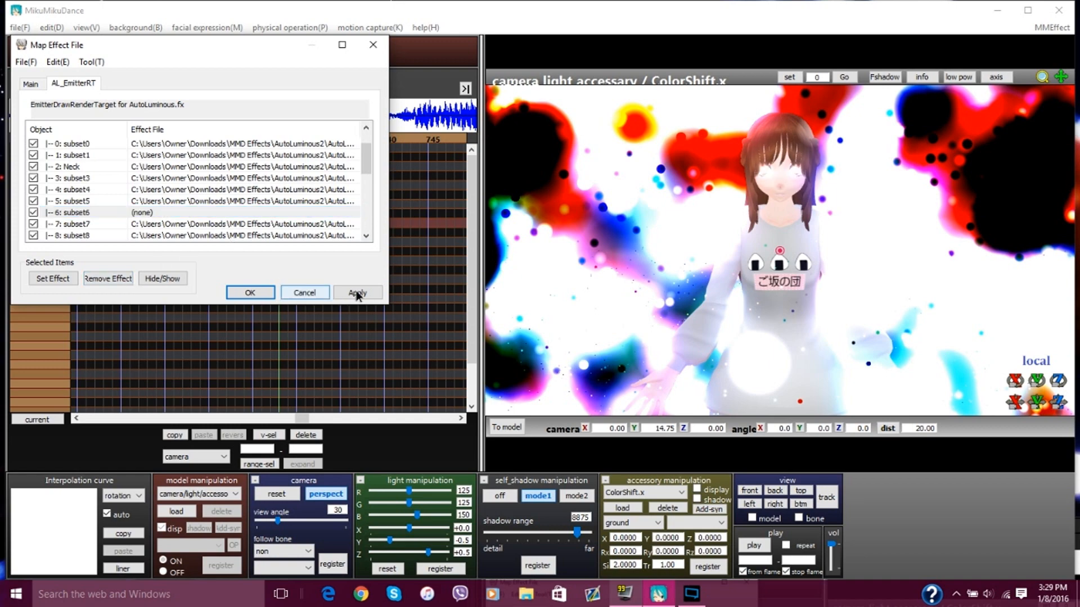
click(268, 294)
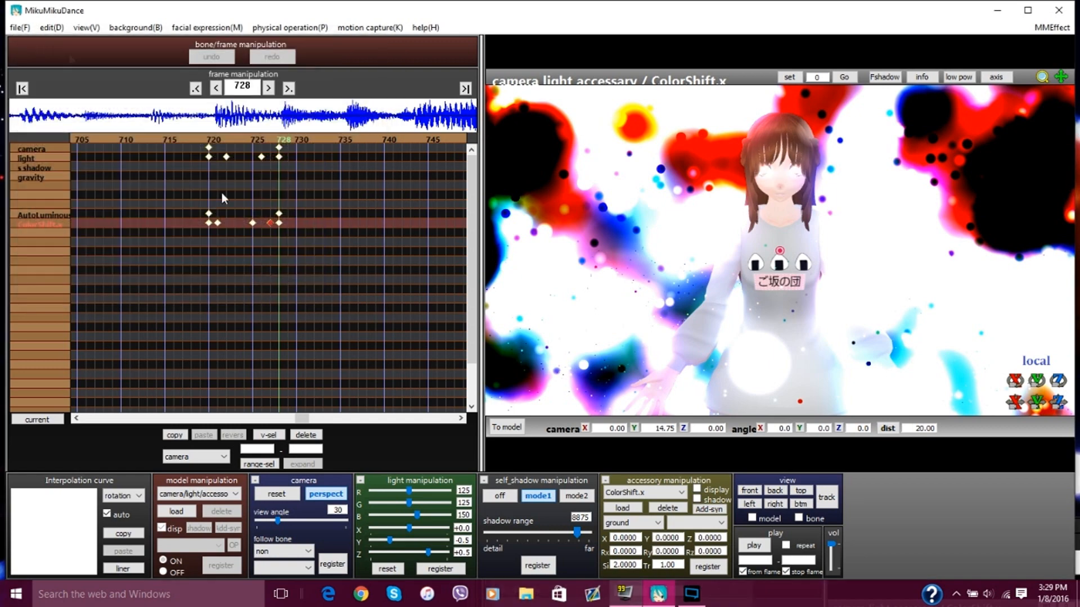
Step: Play the scene from frame 0 to preview the changed effect mapping, and return to the keyframe at frame 728
click(22, 89)
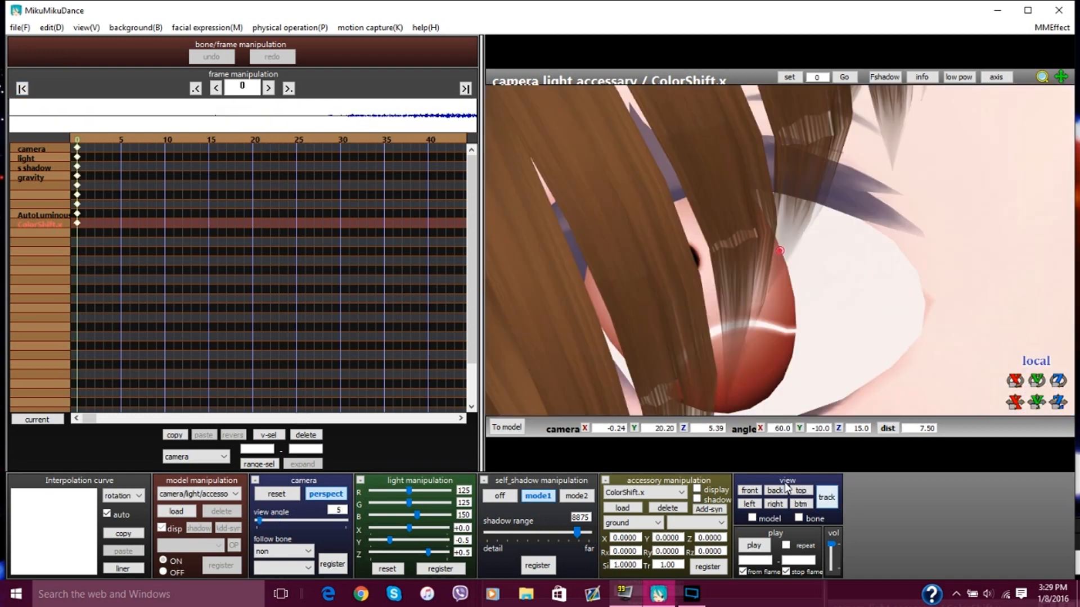
click(754, 545)
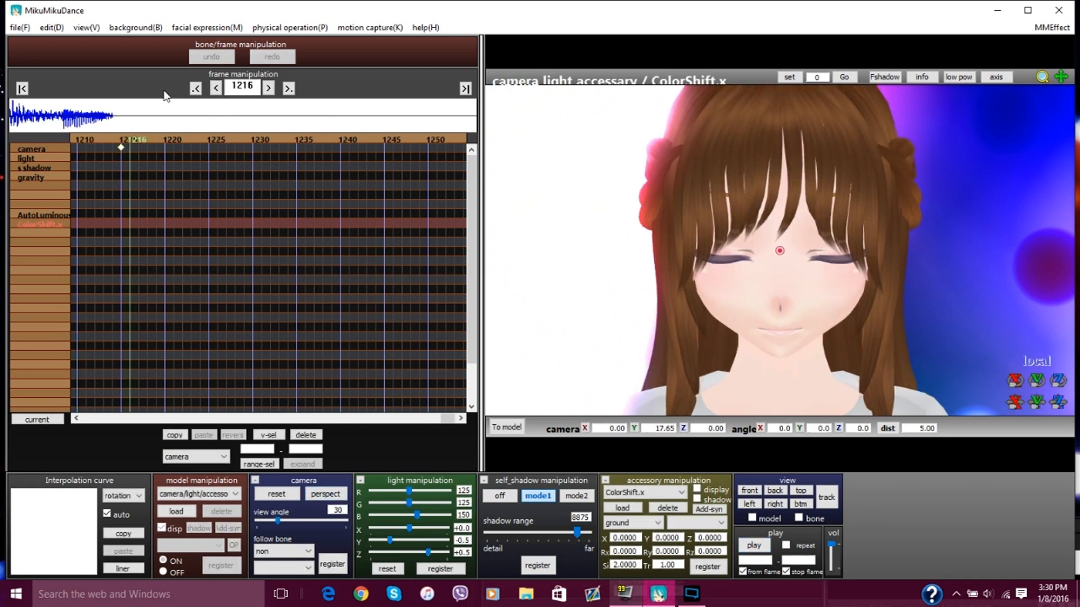
click(196, 88)
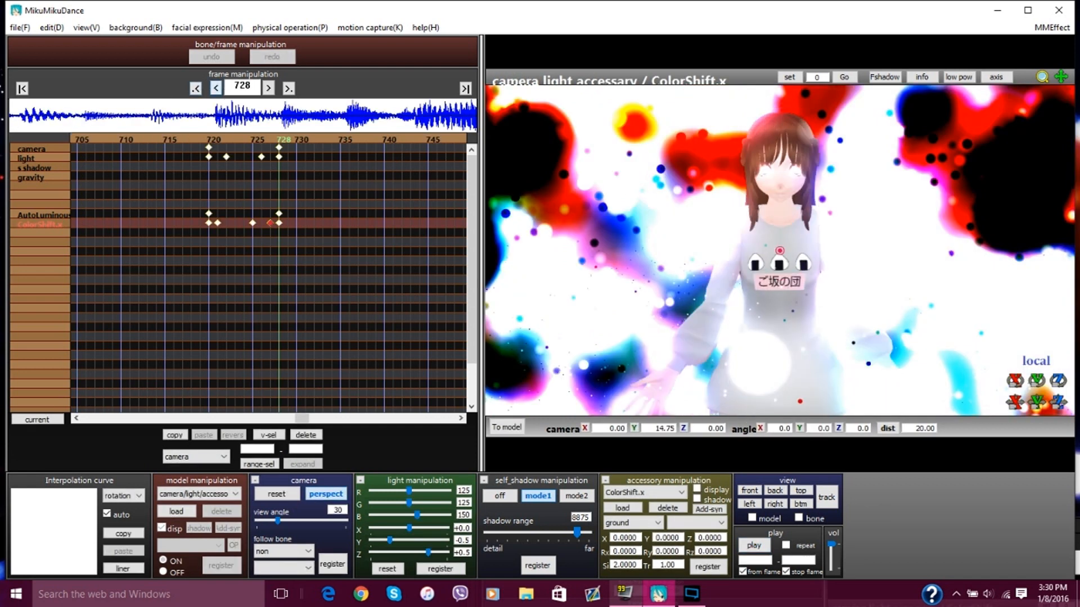
Step: Examine the end of the animation by stepping back from the last keyframe at frame 1215 to frame 1140
click(465, 88)
click(215, 88)
click(215, 88)
click(215, 88)
click(215, 89)
click(215, 88)
click(216, 88)
click(215, 88)
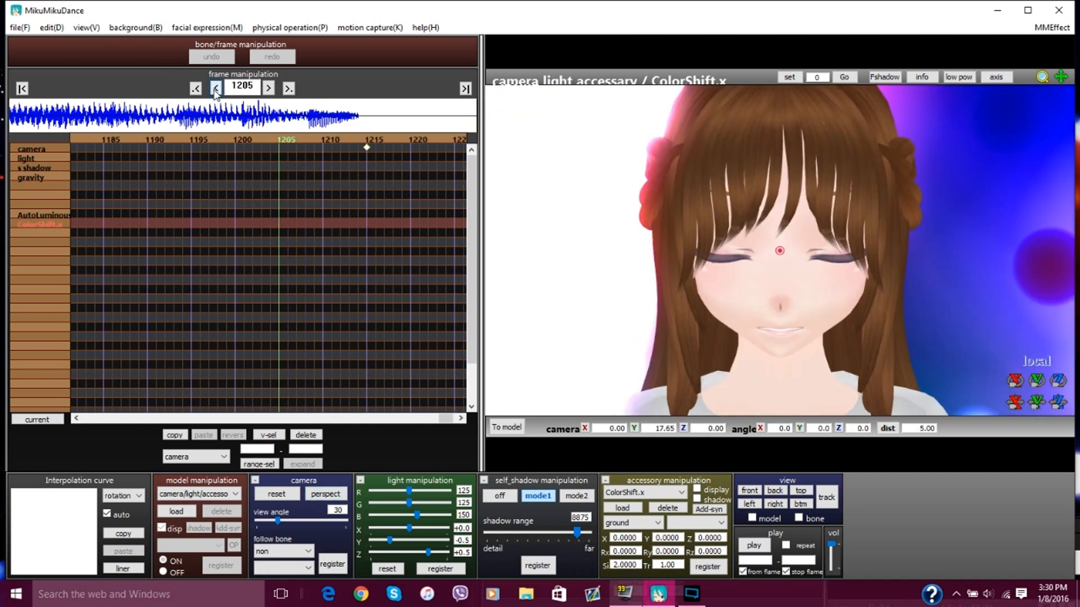
click(216, 88)
click(216, 88)
click(196, 88)
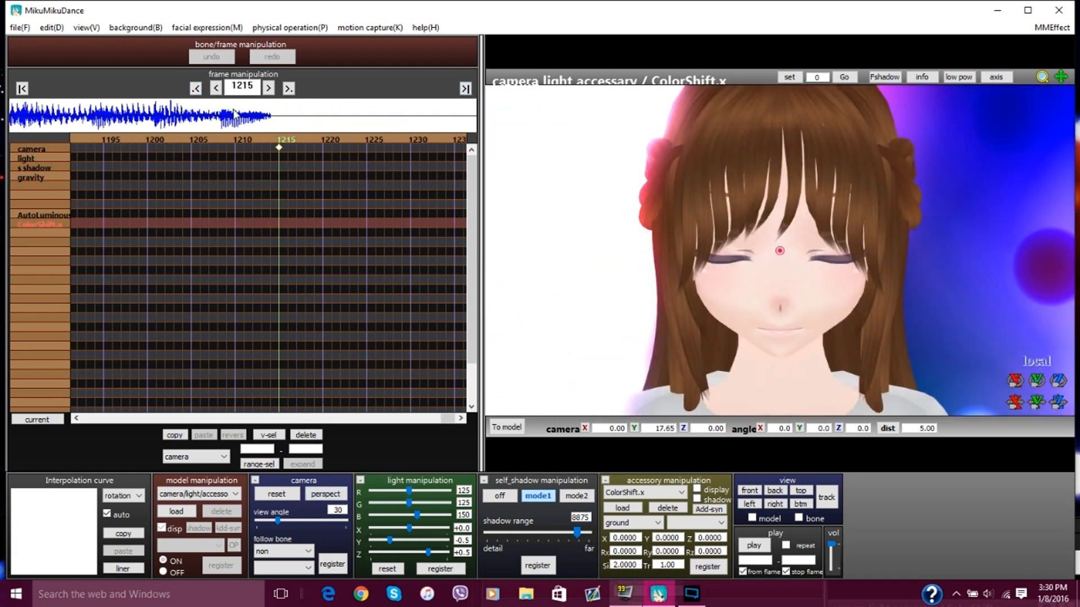
click(195, 89)
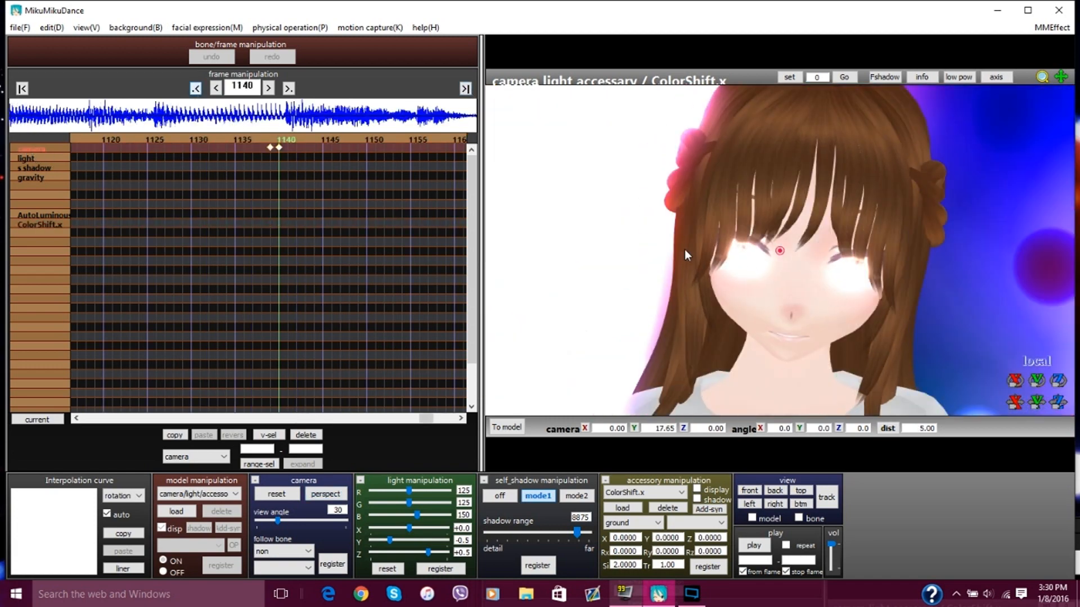
Step: Inspect the scene from different camera distances at frame 1140, and go back to frame 1139
scroll(794, 298, down, 10)
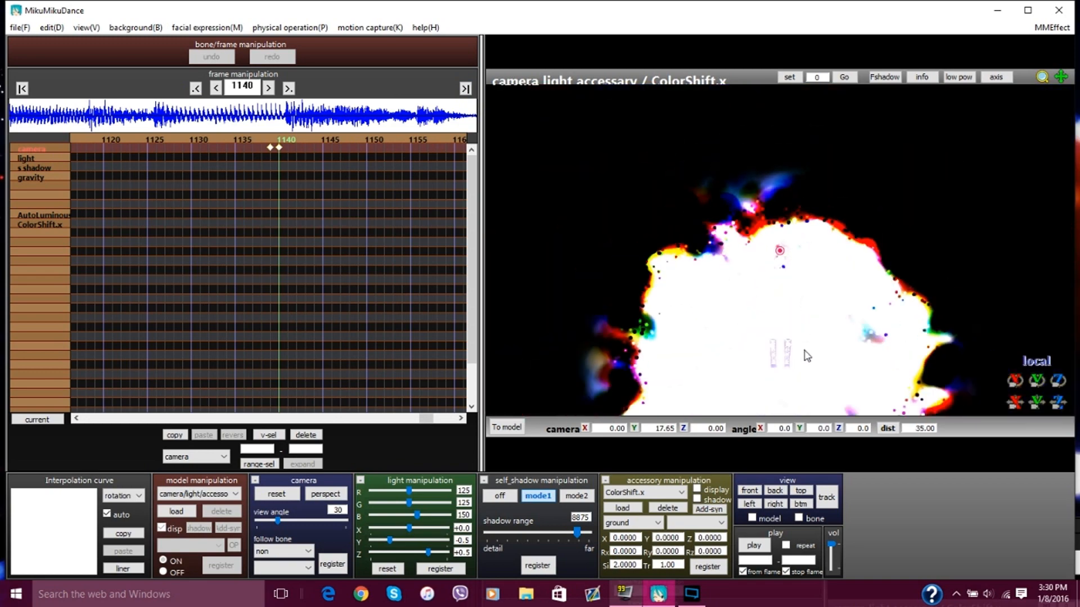
scroll(806, 352, up, 10)
scroll(799, 339, down, 2)
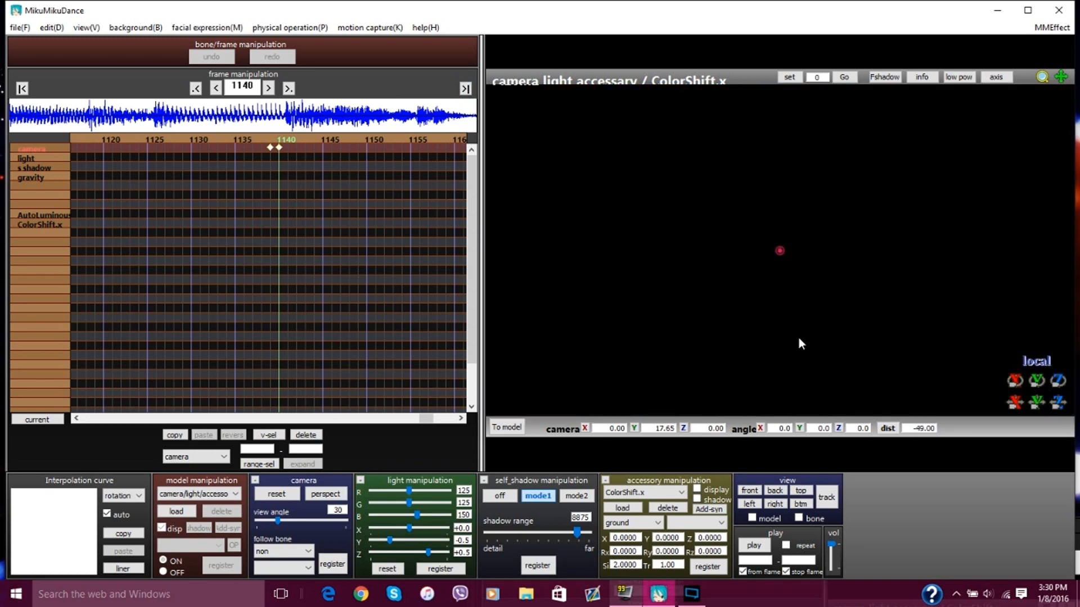
scroll(801, 343, down, 5)
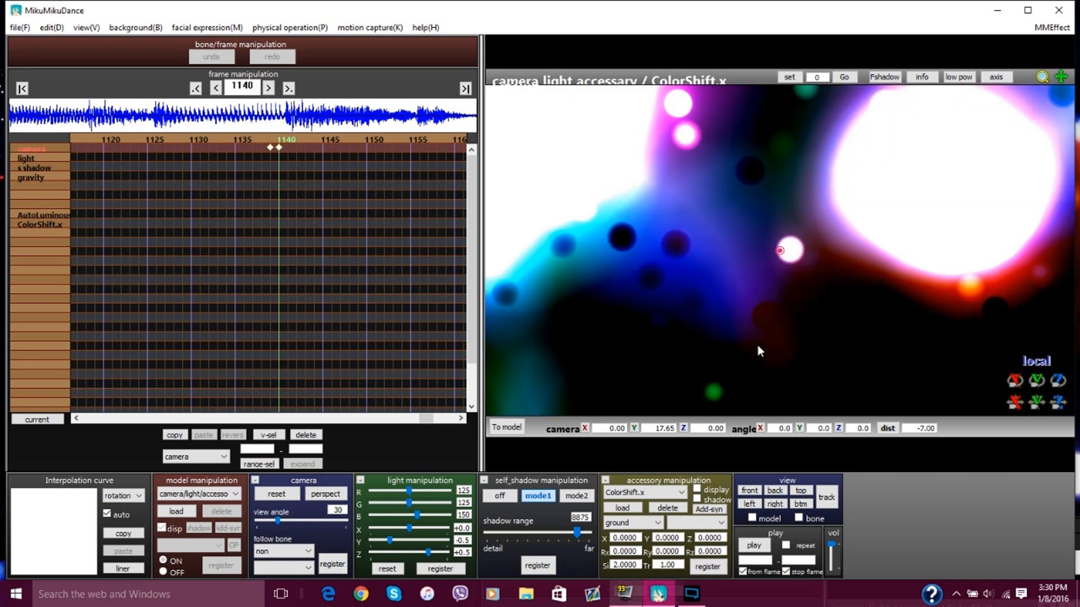
click(216, 88)
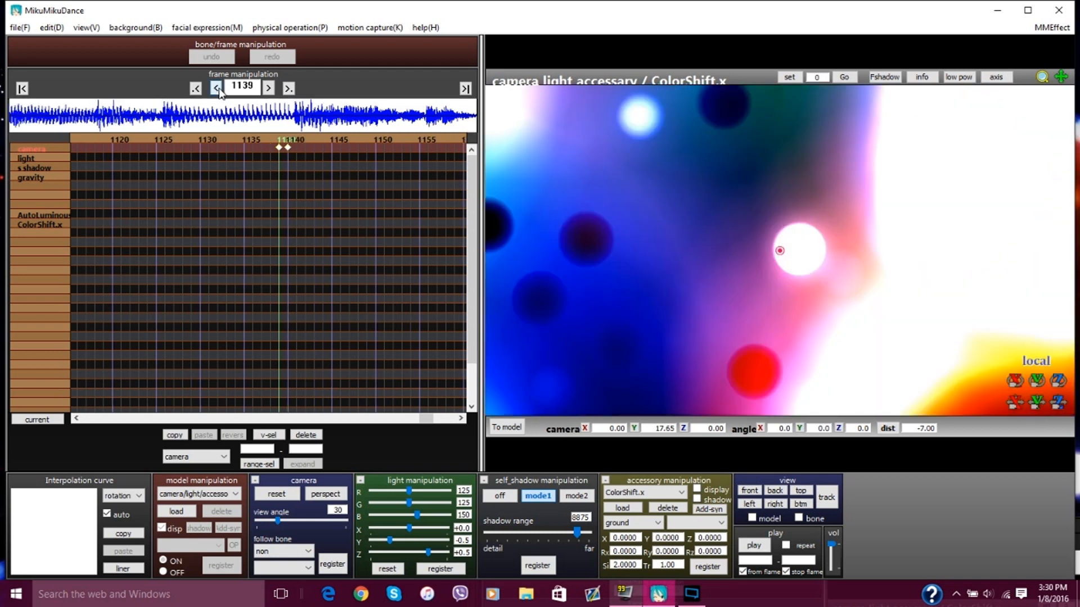
Step: Load the accessory ExcellentShadow.x from the ExcellentShadow2 folder in MMD Effects
click(622, 508)
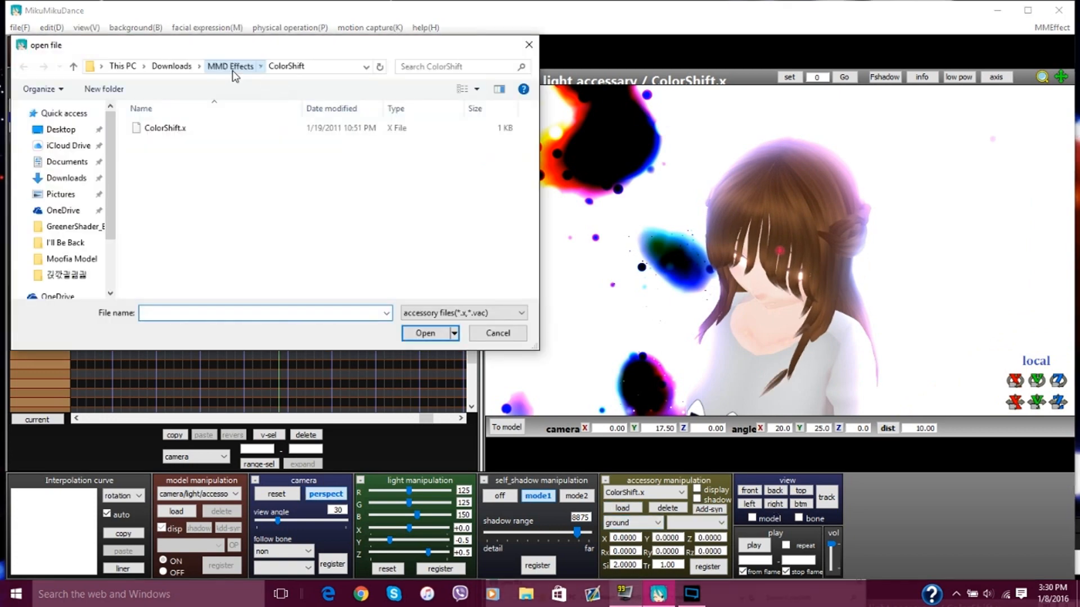
click(230, 66)
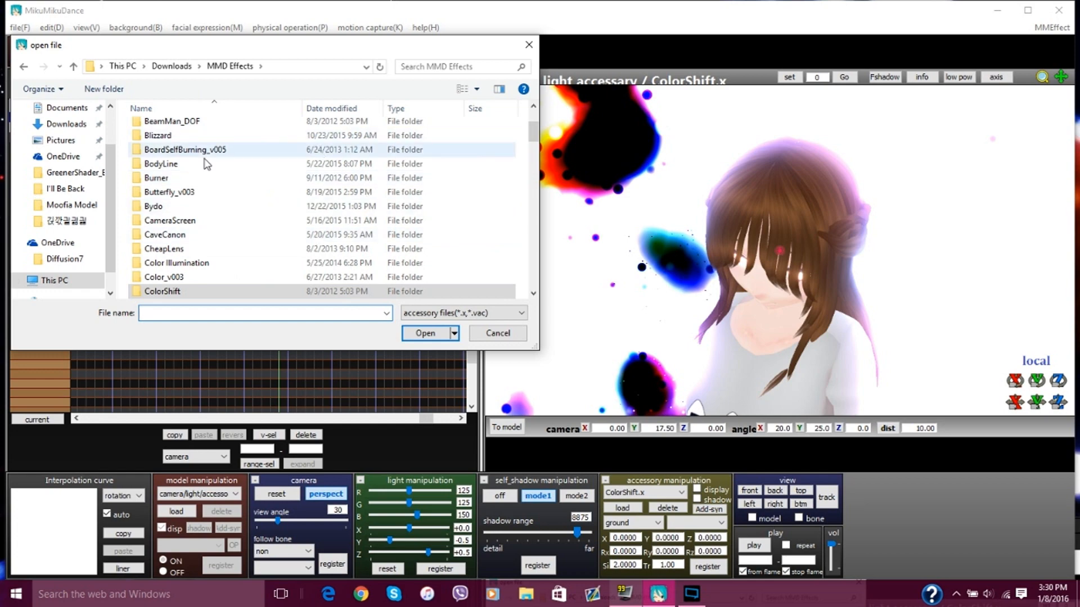
scroll(206, 175, up, 2)
scroll(201, 248, down, 2)
scroll(201, 261, down, 3)
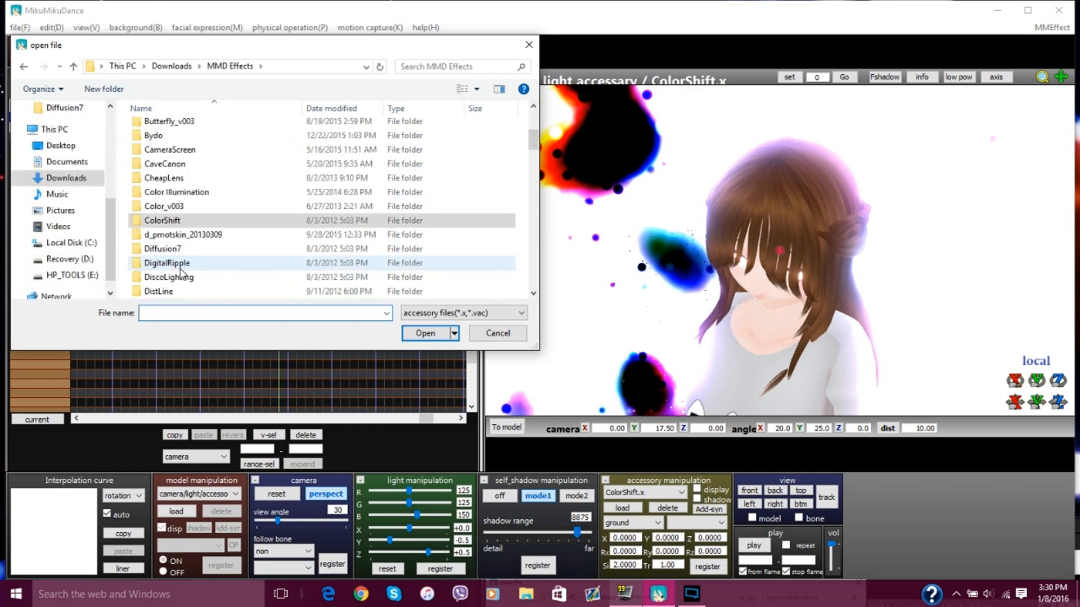
click(201, 237)
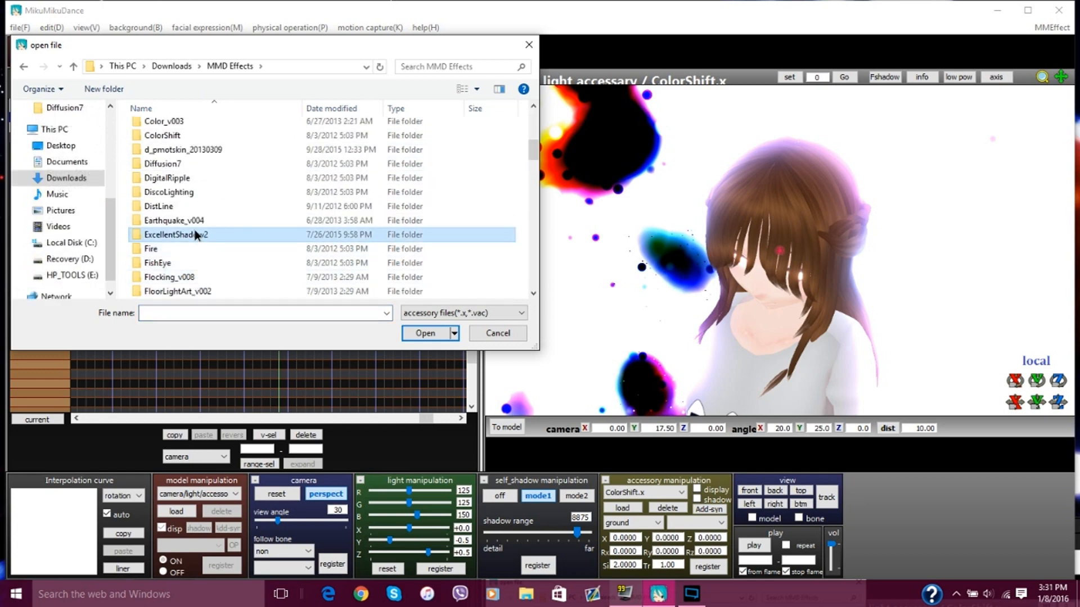
double_click(200, 236)
double_click(172, 147)
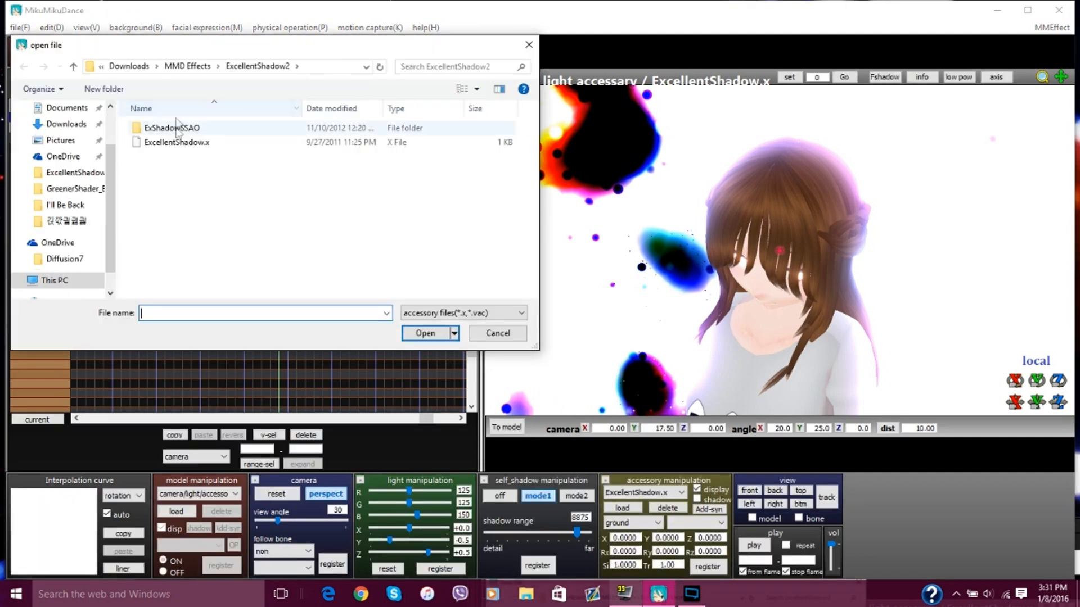
Step: Load the accessory ExShadowSSAO.x from the ExShadowSSAO subfolder
double_click(173, 129)
double_click(176, 129)
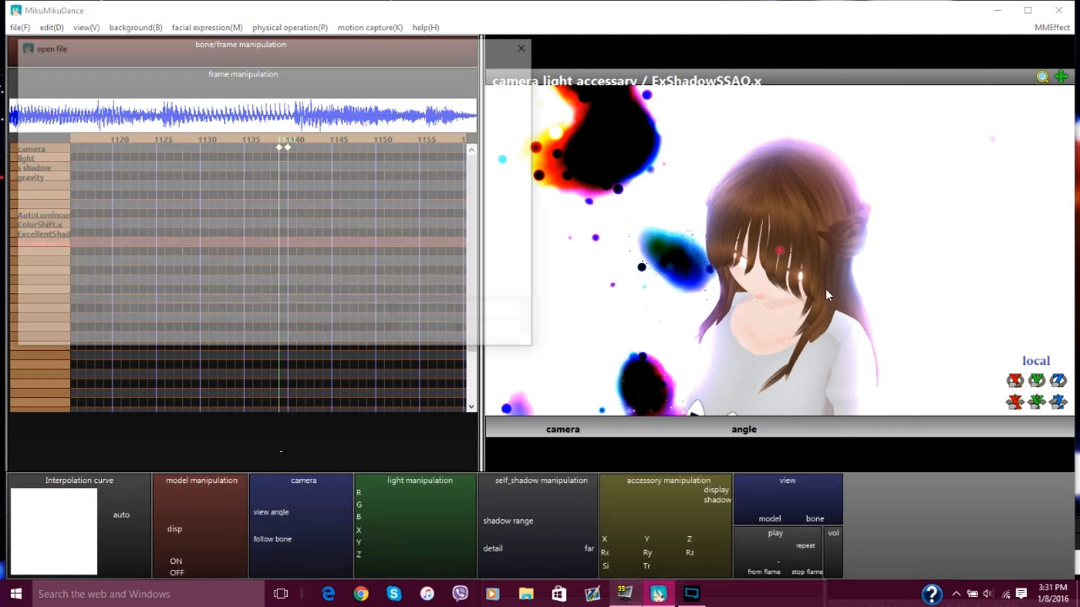
Step: Load the accessory o_SelfOverlay.x from the o_SelfOverlay_v0_6 folder in MMD Effects
click(140, 68)
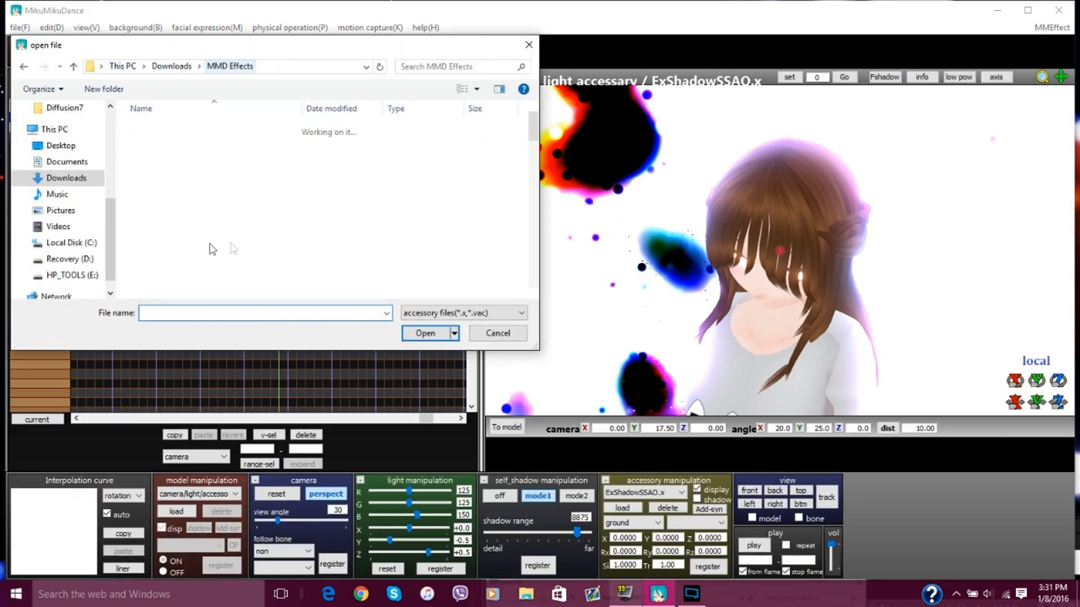
scroll(207, 267, down, 5)
scroll(208, 269, down, 12)
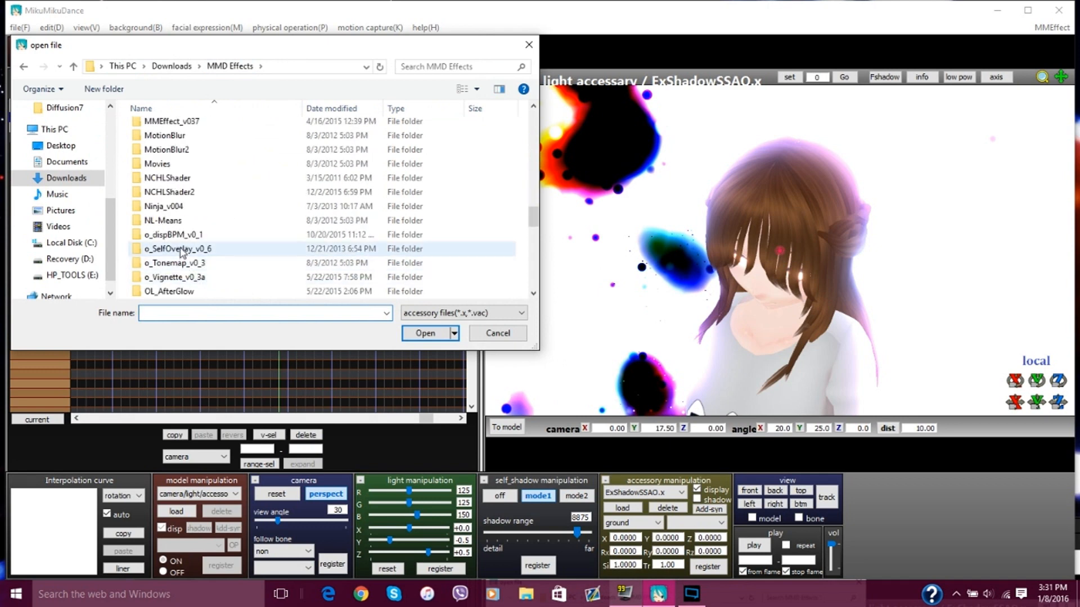
double_click(178, 249)
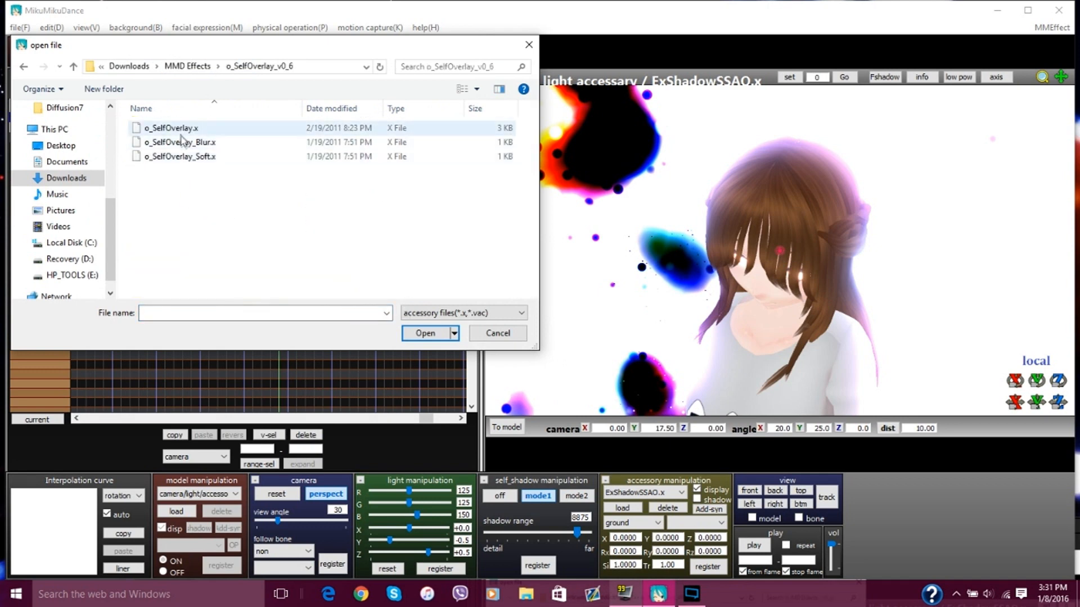
double_click(169, 128)
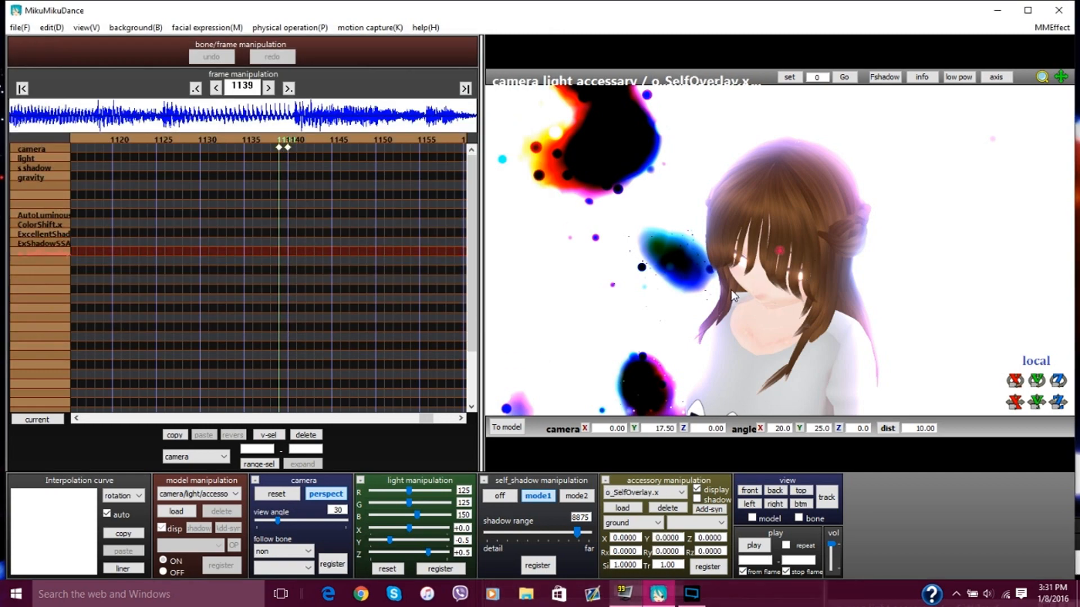
Step: Check the overlay effect from farther camera distances at frames 1139 and 0, and play the animation from the start to frame 201
scroll(765, 280, down, 10)
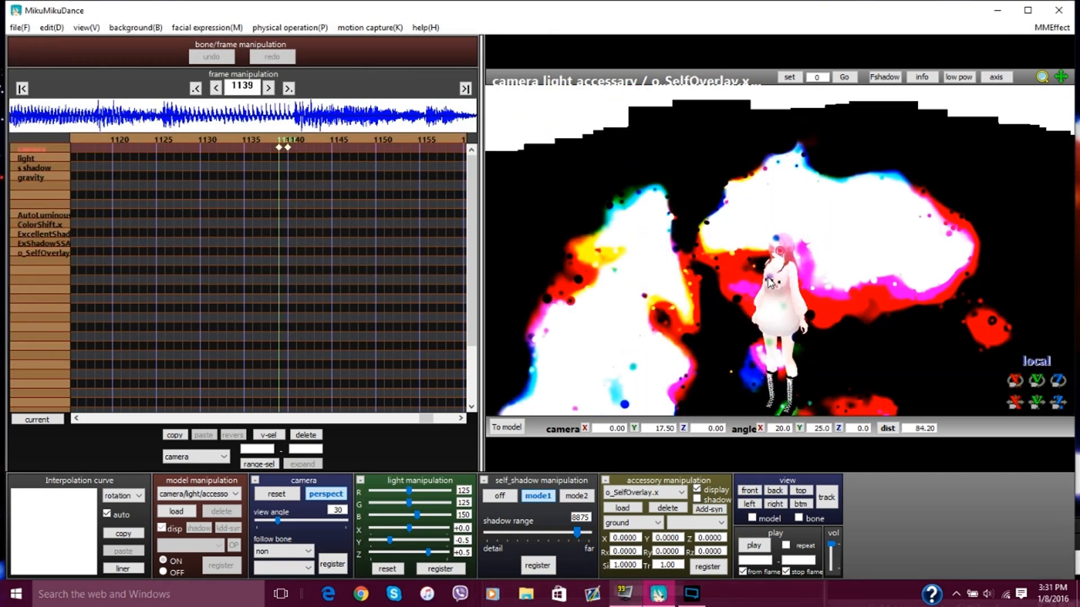
scroll(770, 281, down, 3)
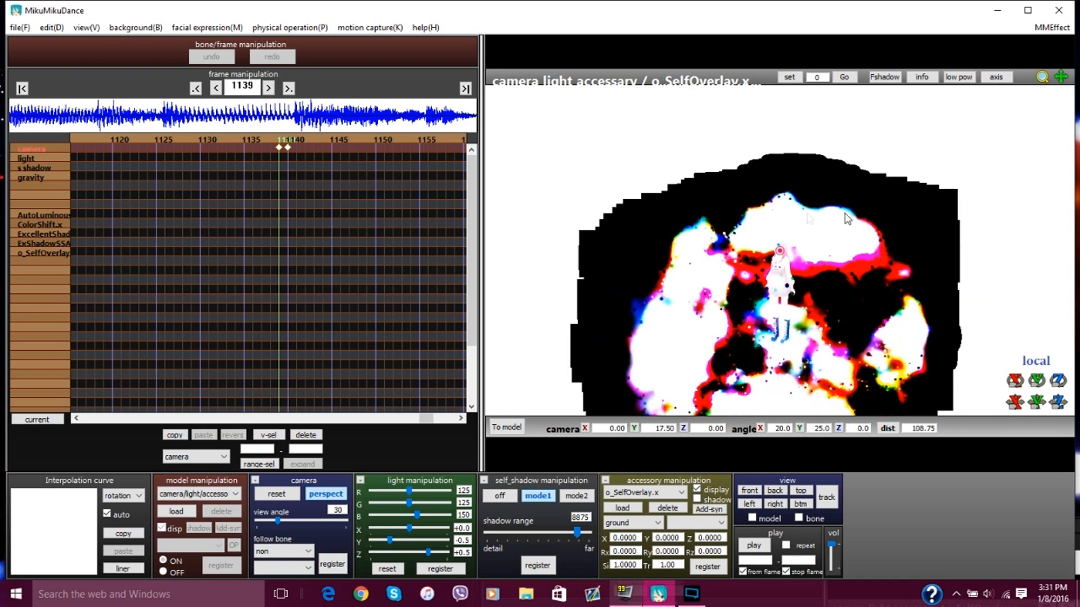
click(22, 88)
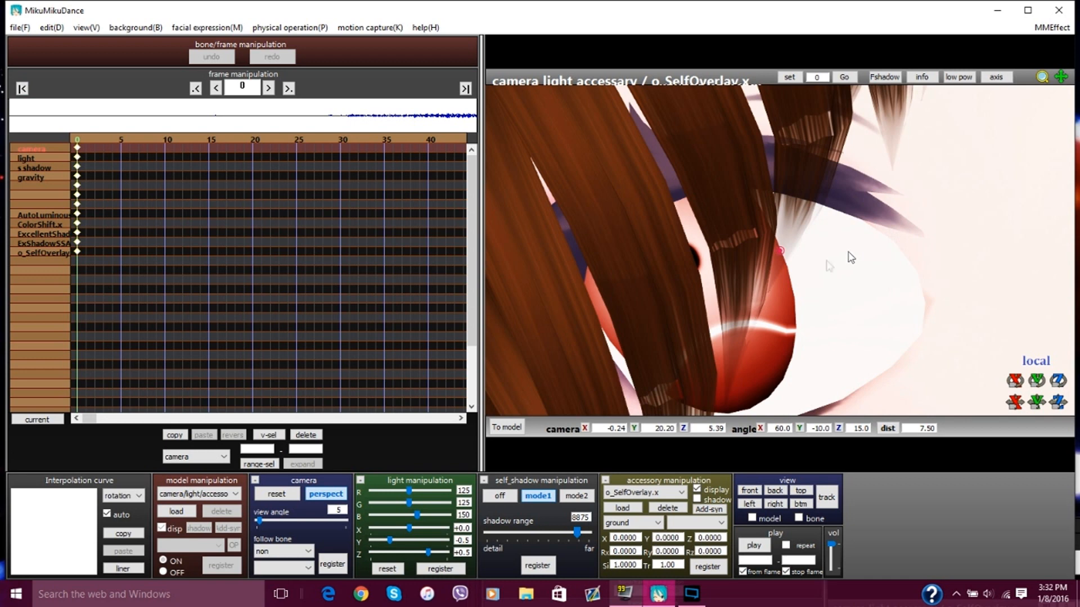
scroll(843, 261, down, 15)
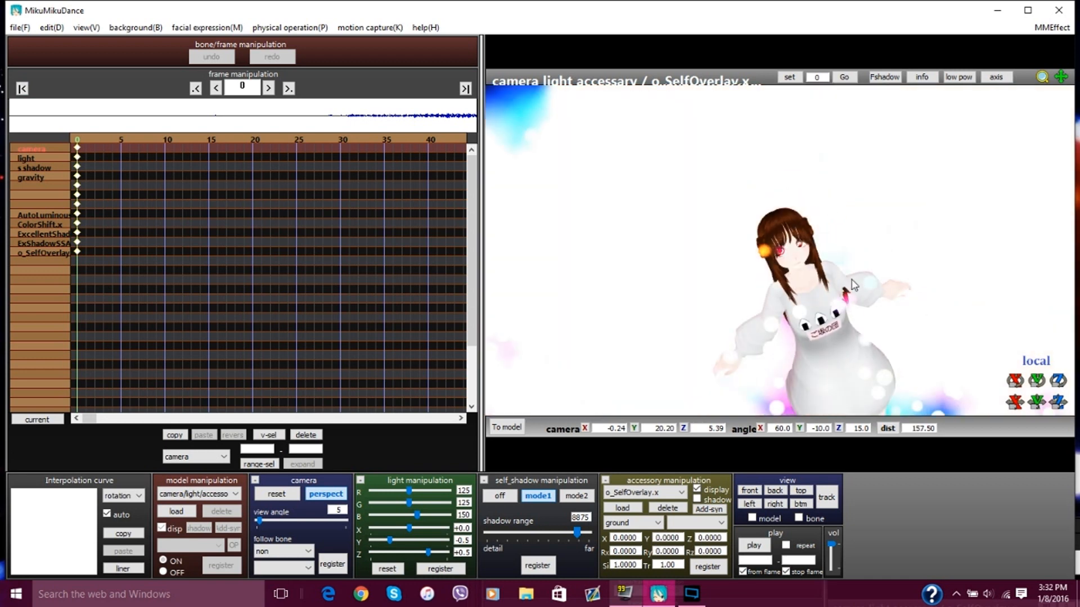
right_drag(793, 253, 788, 241)
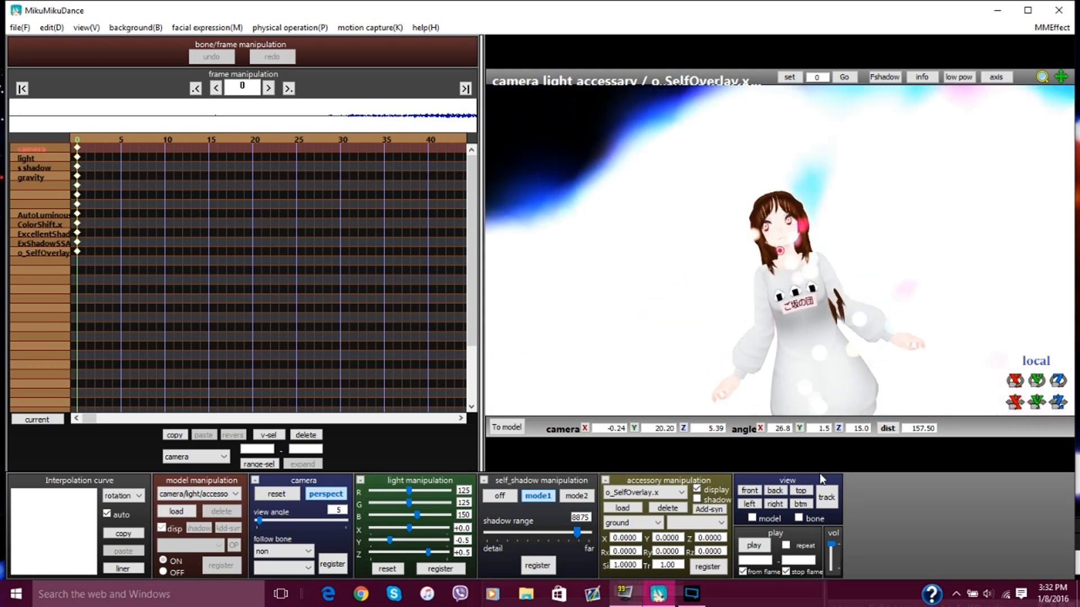
click(754, 546)
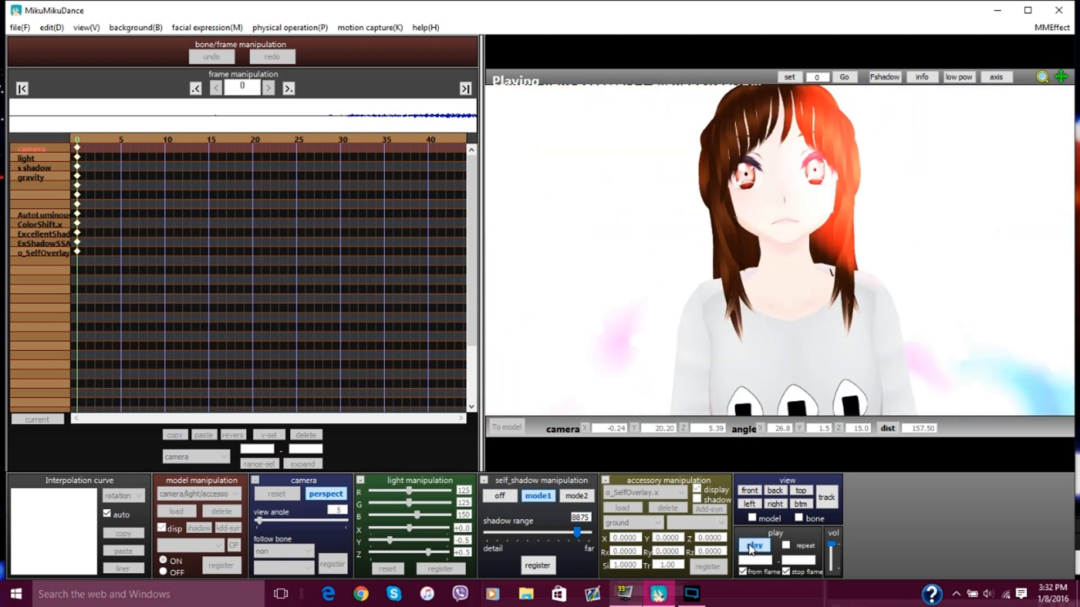
click(754, 546)
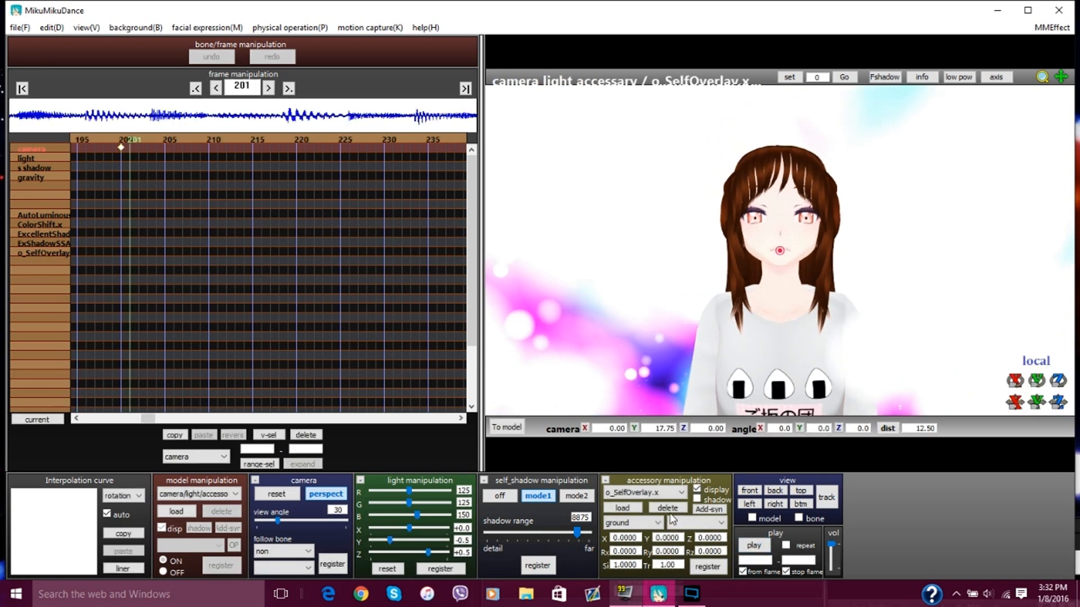
Step: Replace the o_SelfOverlay.x accessory with o_SelfOverlay_Blur.x from the same folder
click(667, 509)
click(558, 360)
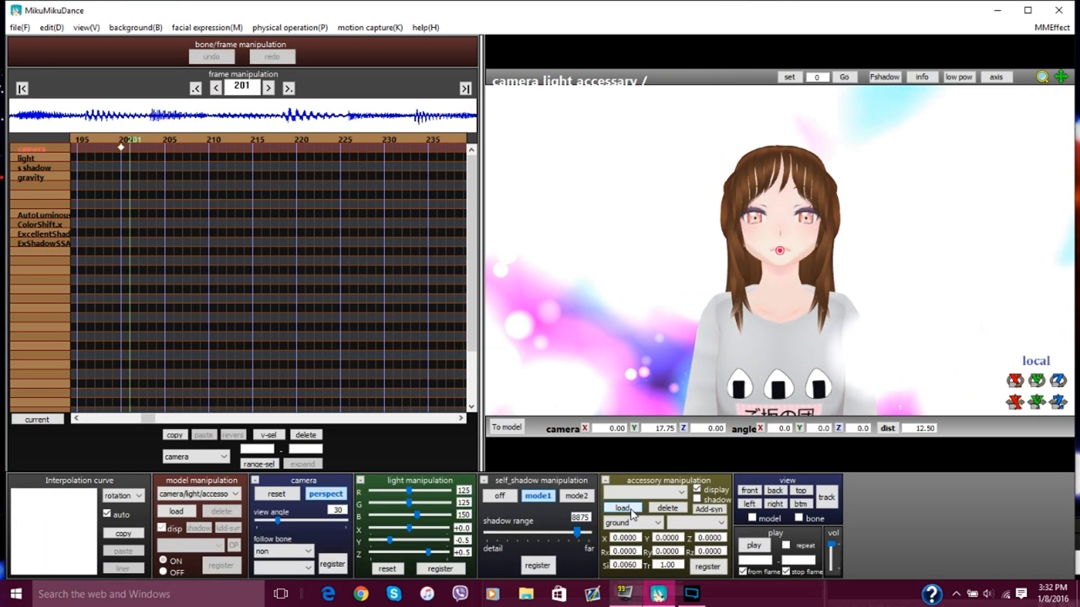
click(634, 514)
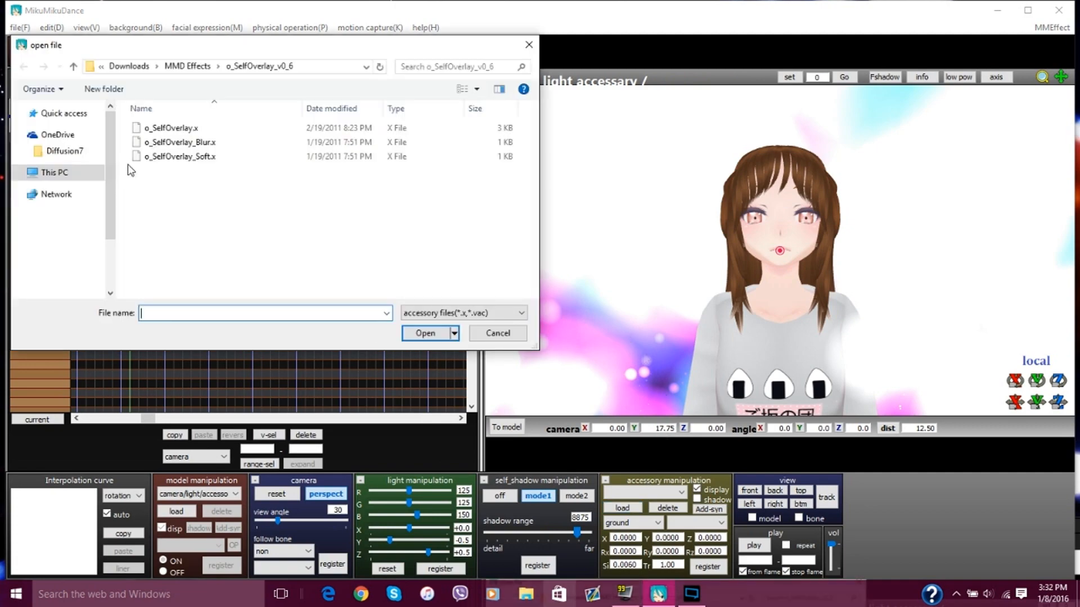
double_click(181, 147)
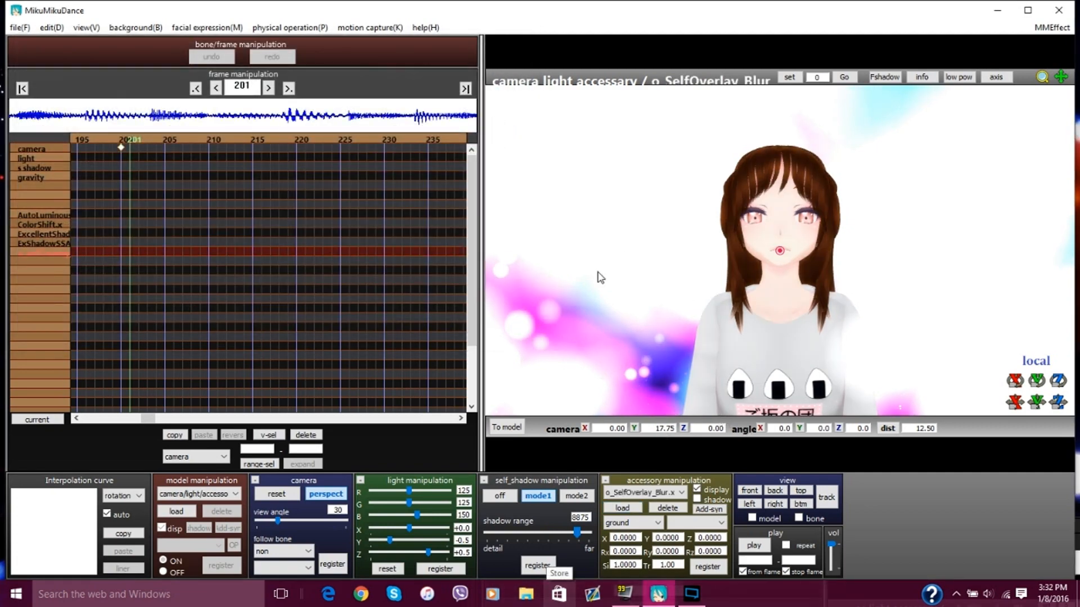
Step: Keep the o_SelfOverlay_Blur.x accessory and also load o_SelfOverlay_Soft.x from the o_SelfOverlay_v0_6 folder
click(664, 509)
click(619, 358)
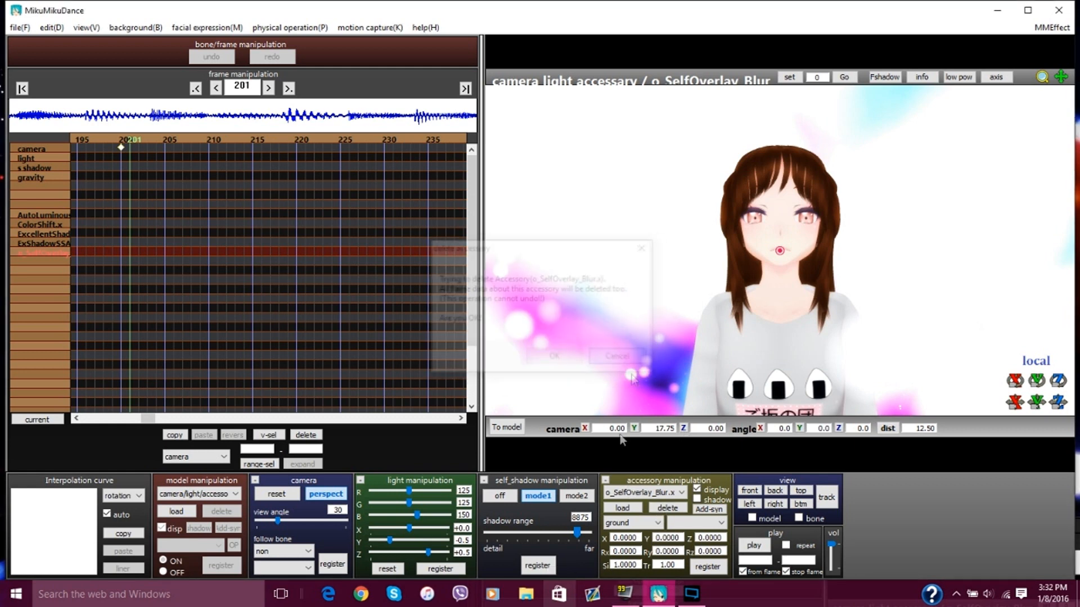
click(630, 509)
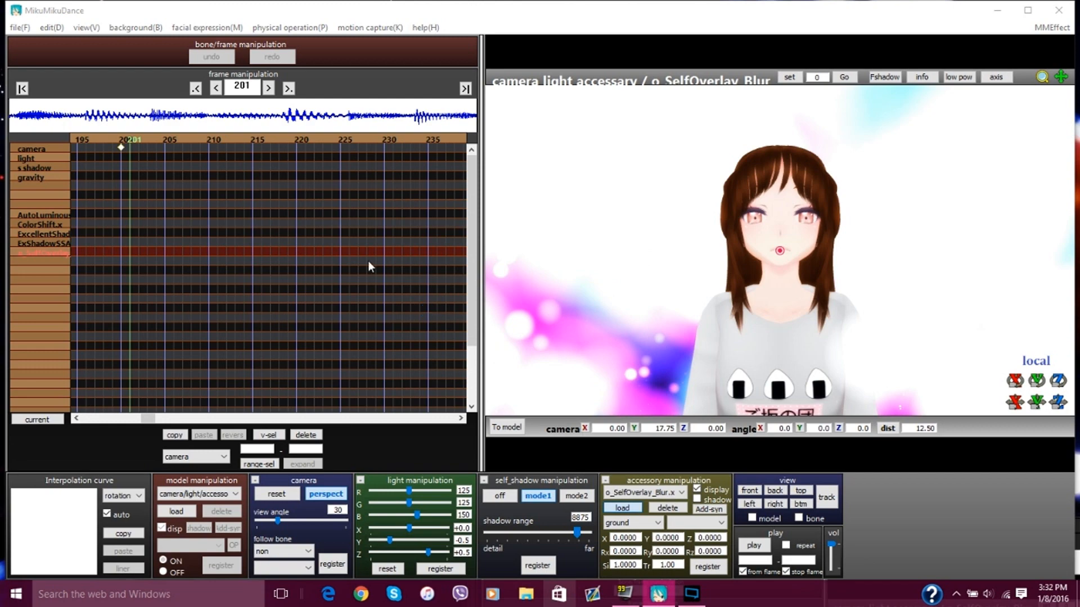
click(176, 158)
double_click(176, 157)
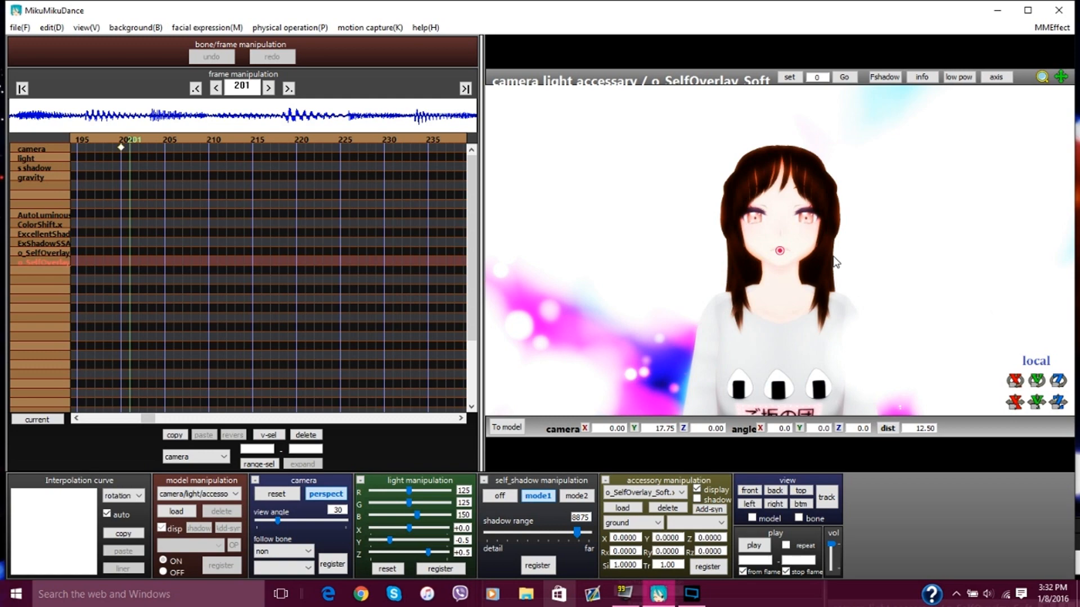
Step: Select the material subsets of Moofia NO SPA.pmx up to subset20 in the Main render target of the effect mapping
click(1051, 27)
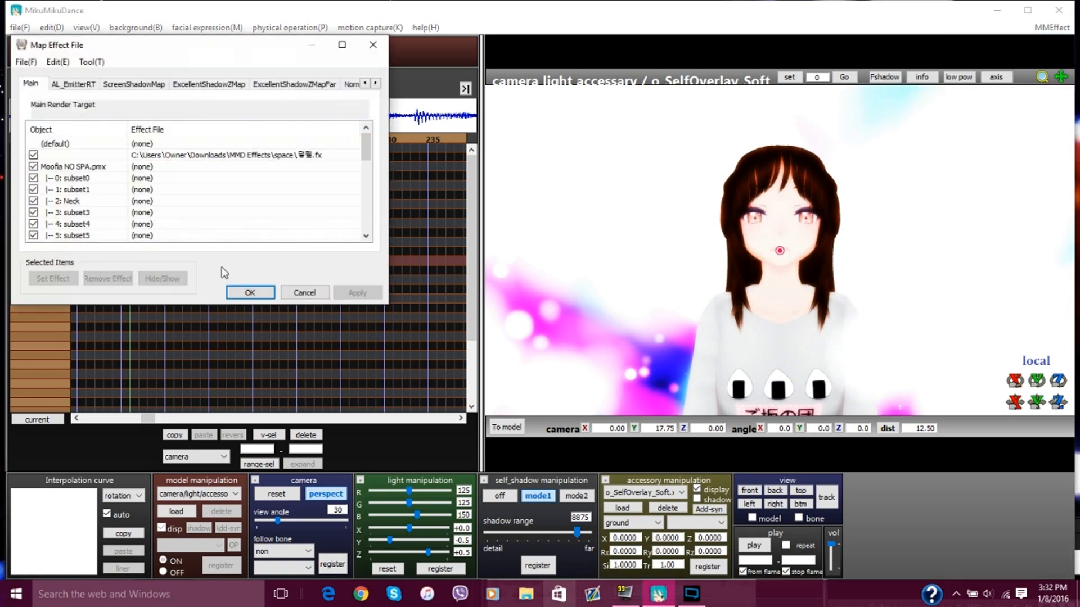
click(86, 168)
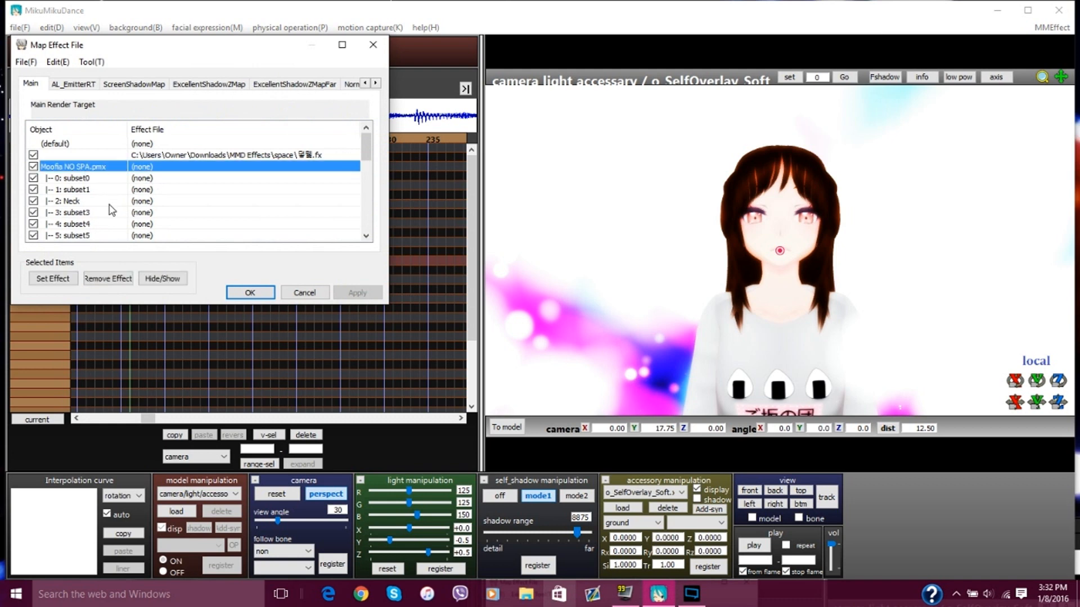
scroll(115, 218, down, 1)
scroll(116, 211, down, 7)
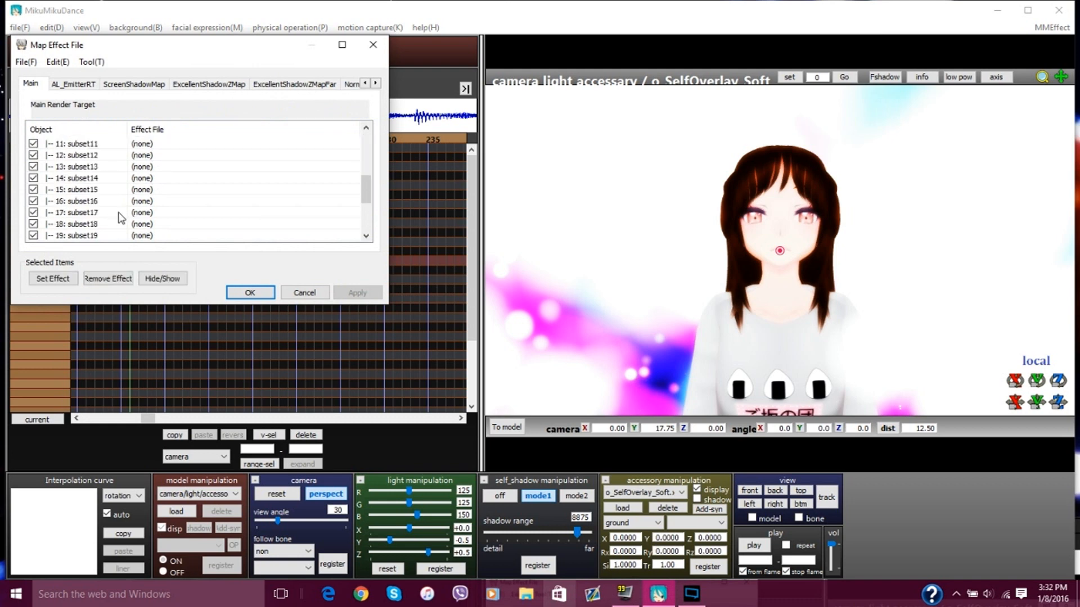
scroll(121, 201, up, 1)
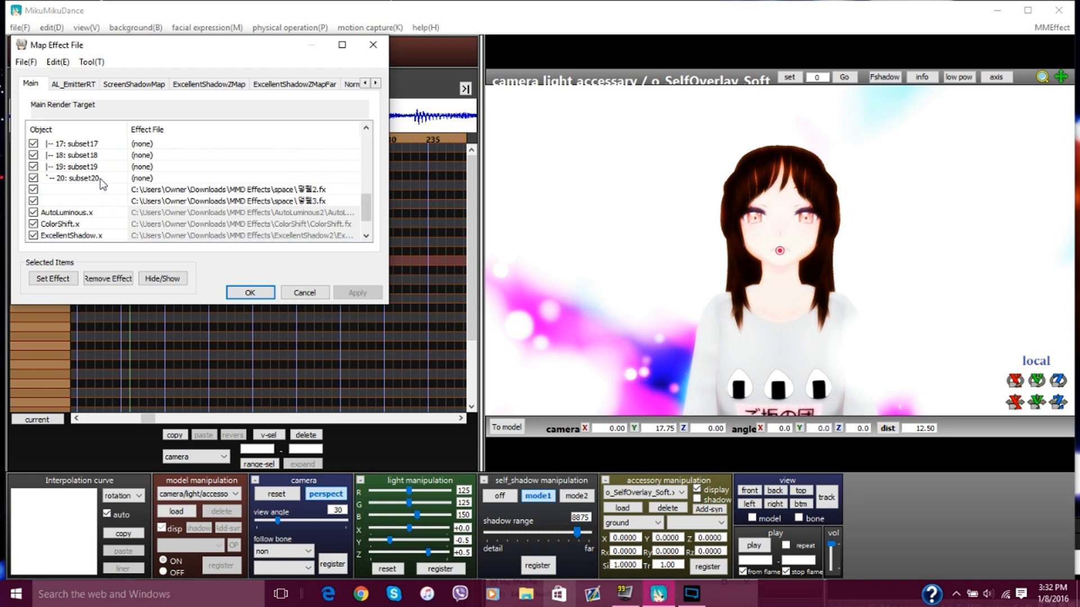
click(102, 179)
scroll(109, 180, up, 1)
scroll(110, 180, up, 6)
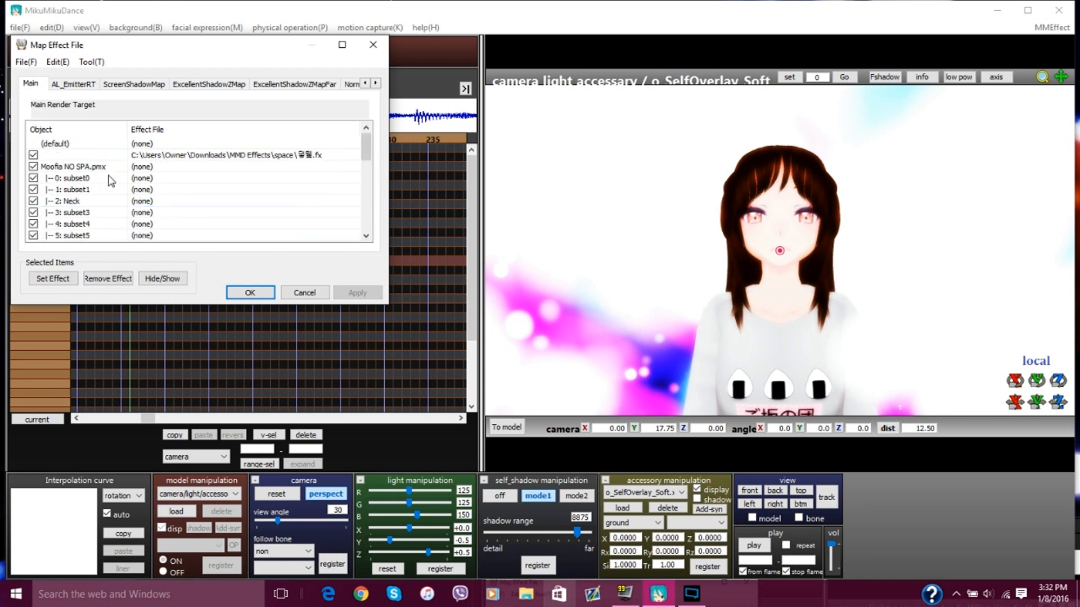
click(103, 168)
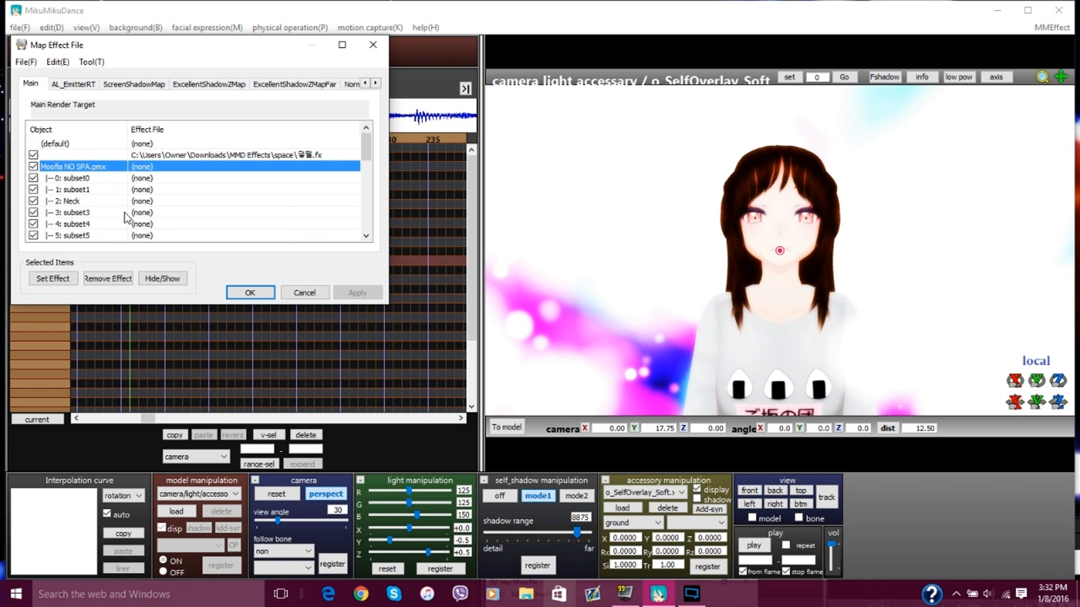
scroll(127, 220, down, 5)
click(124, 232)
scroll(123, 225, down, 1)
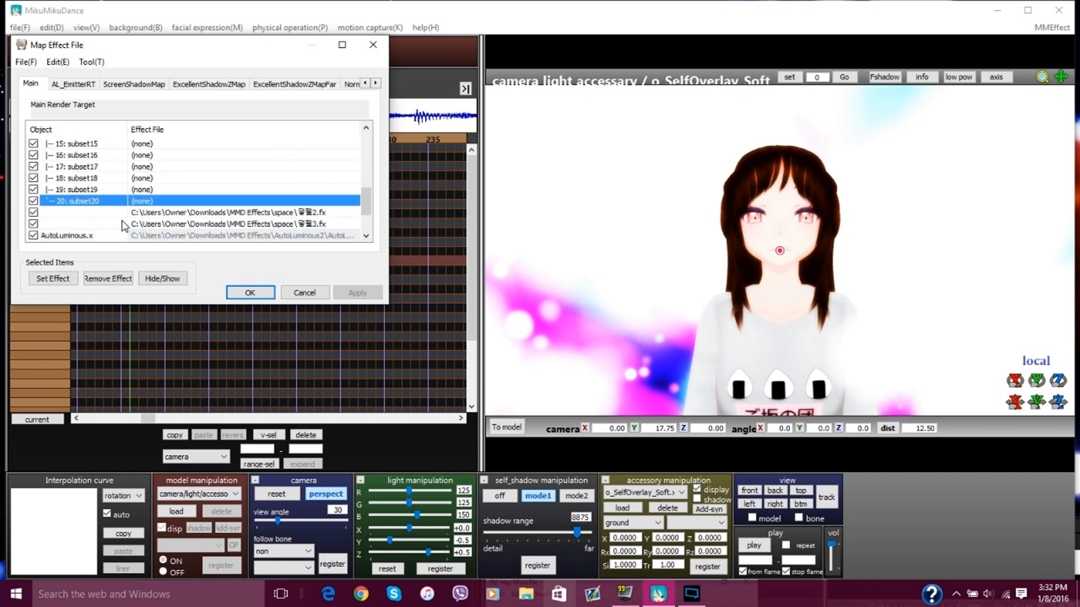
key(shift+Page_Up)
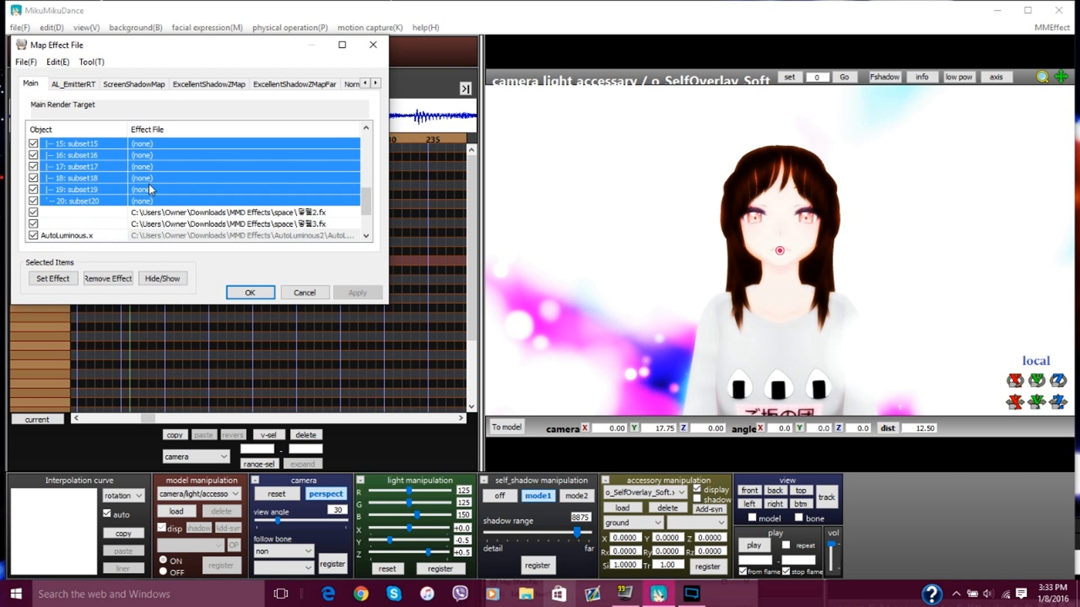
key(shift+Page_Up)
scroll(137, 208, up, 2)
Step: Assign GreenerShader_ES_DARK.fx from the subfolder of GreenerShader_ES_v1.13 to the selected subsets, and apply the mapping
click(63, 279)
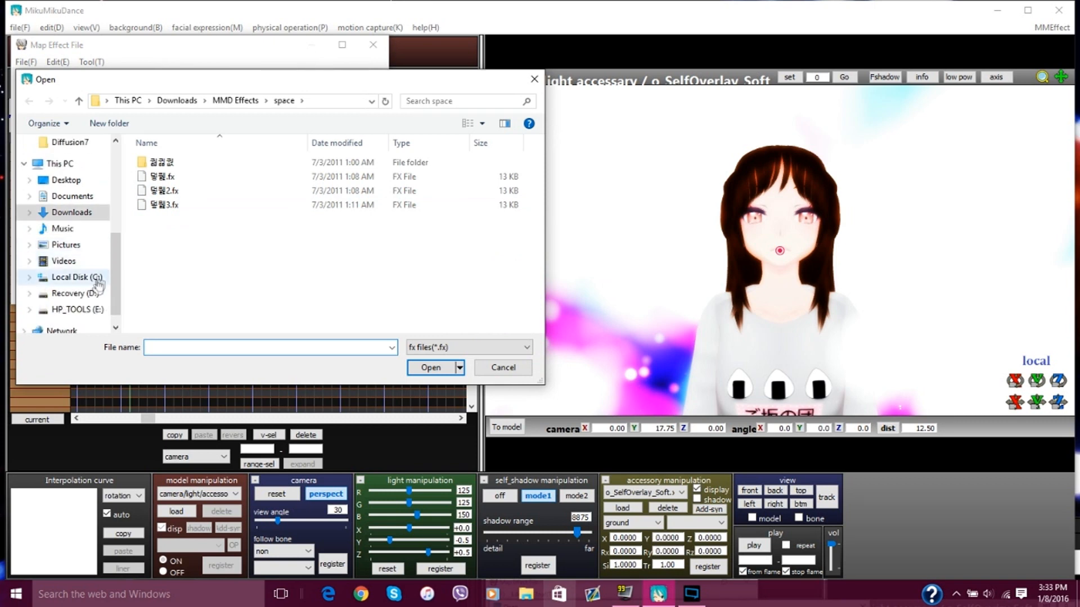
scroll(92, 217, up, 3)
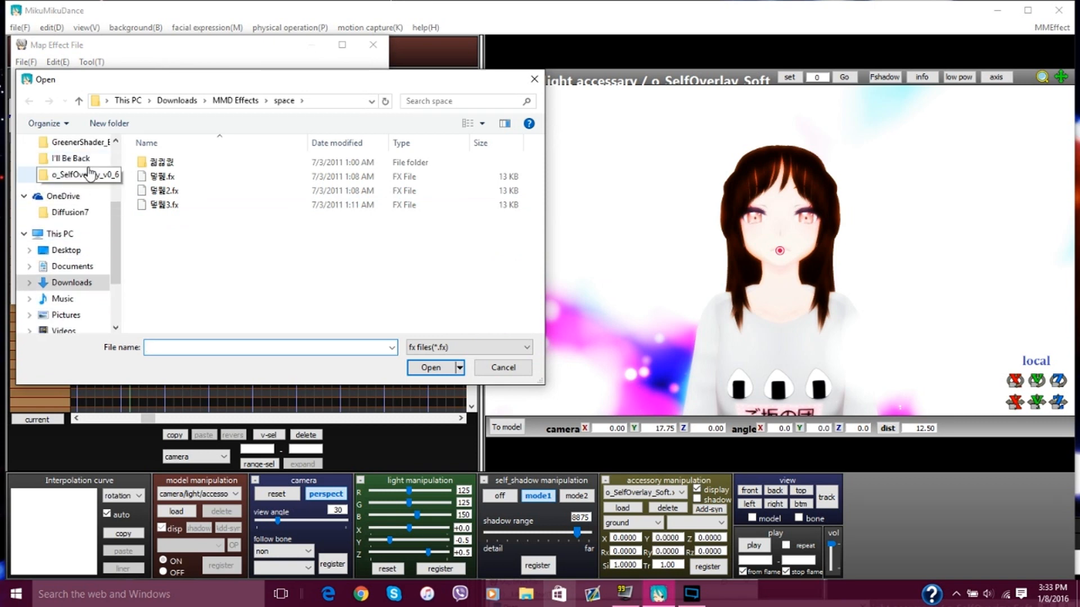
scroll(84, 172, up, 1)
click(90, 159)
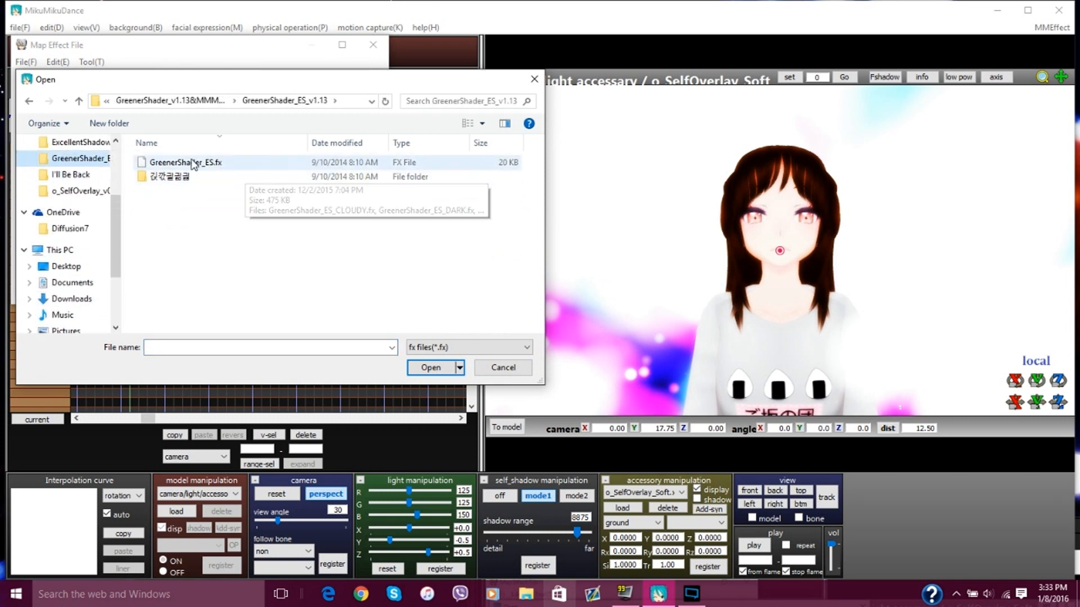
double_click(189, 176)
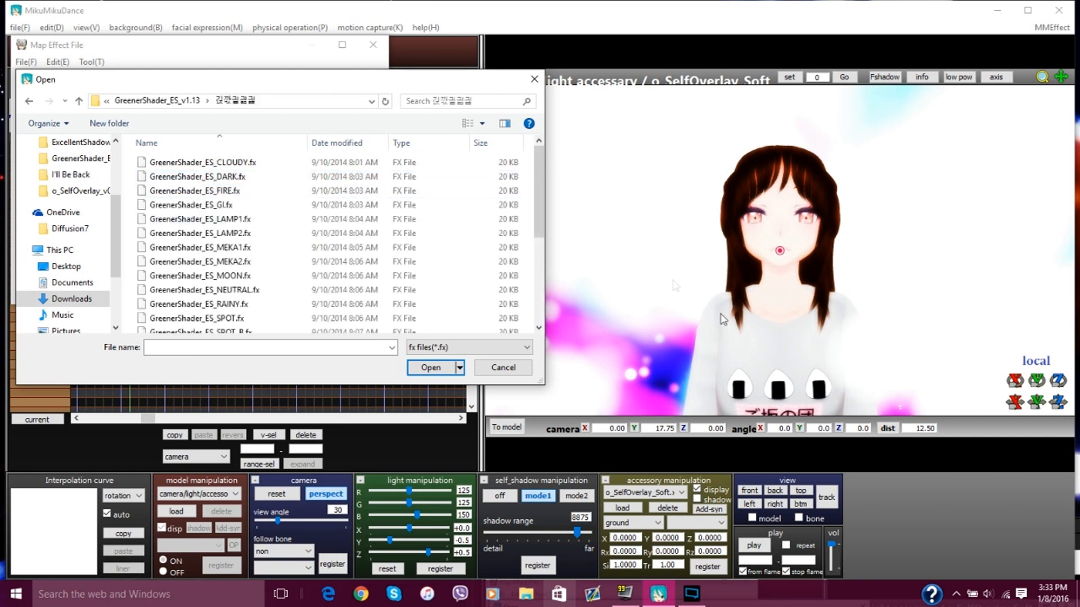
double_click(237, 178)
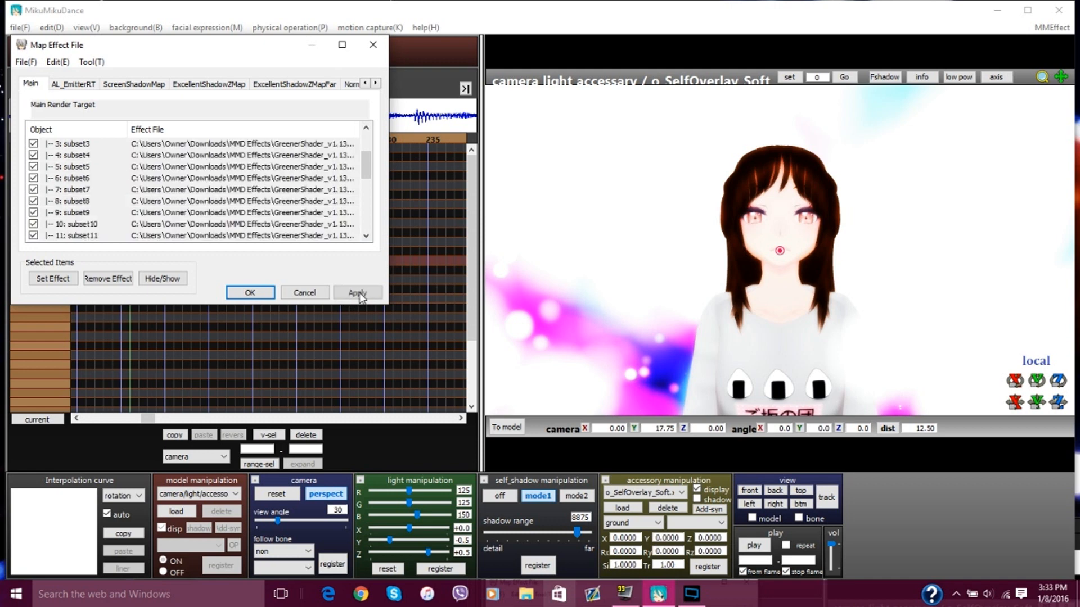
click(358, 293)
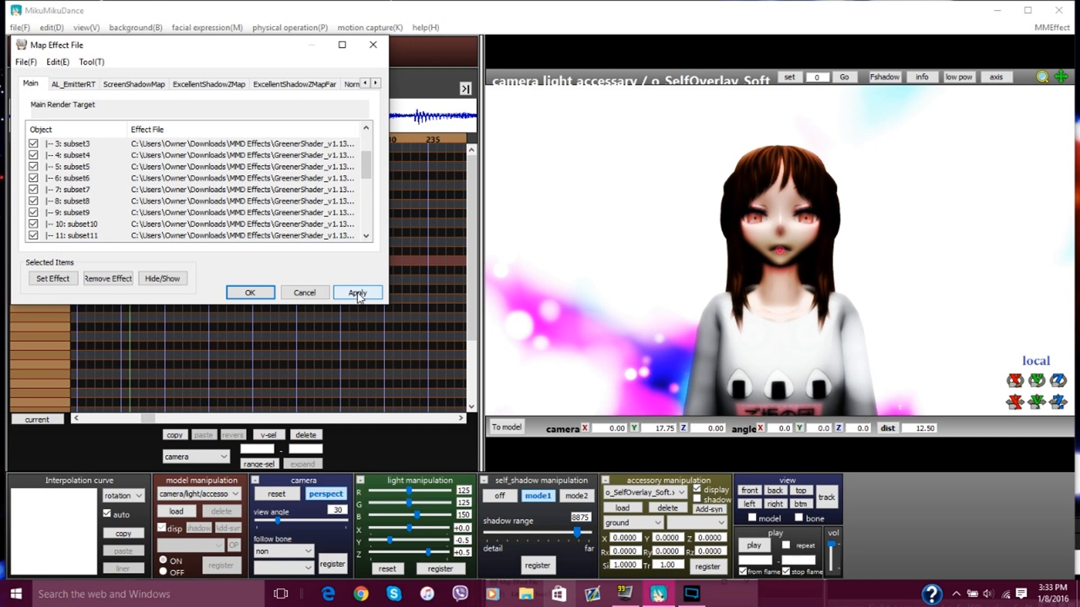
click(271, 292)
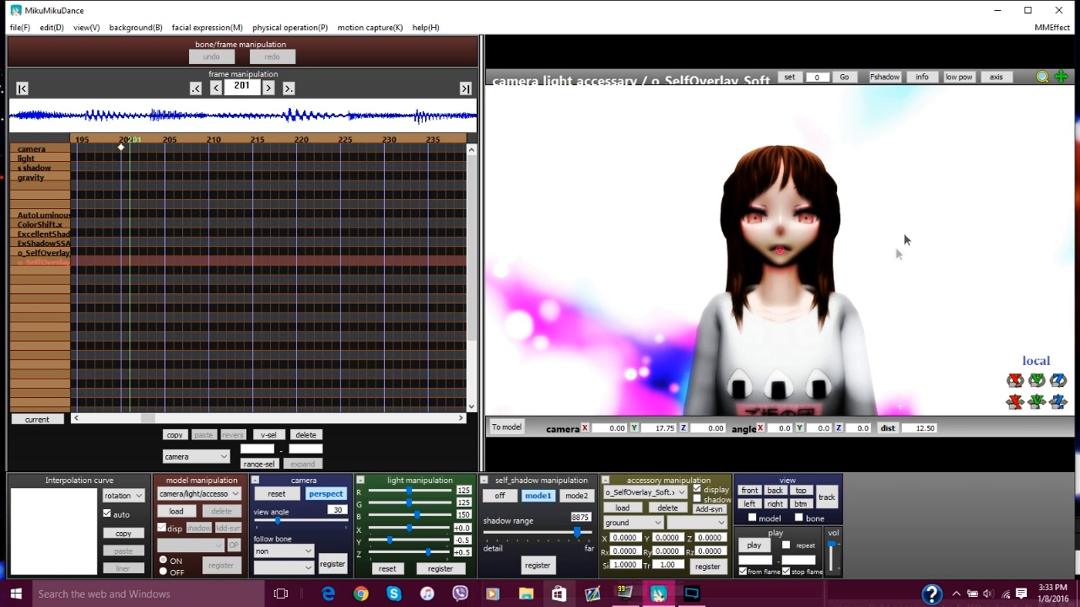
Step: Inspect the shaded model from a slightly turned camera angle and play the animation through to its end
right_drag(894, 249, 892, 261)
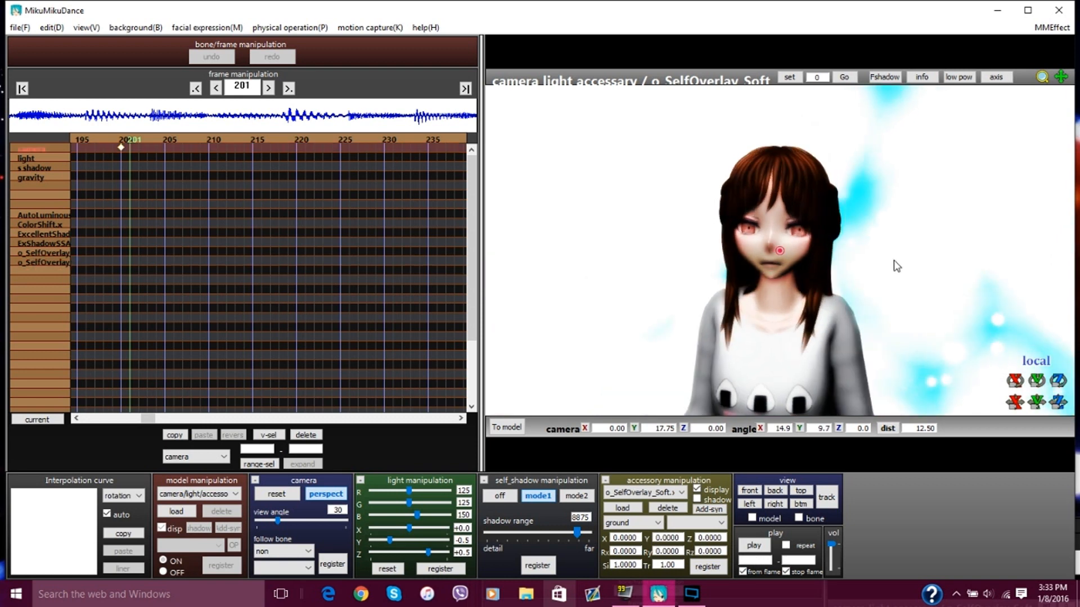
click(754, 545)
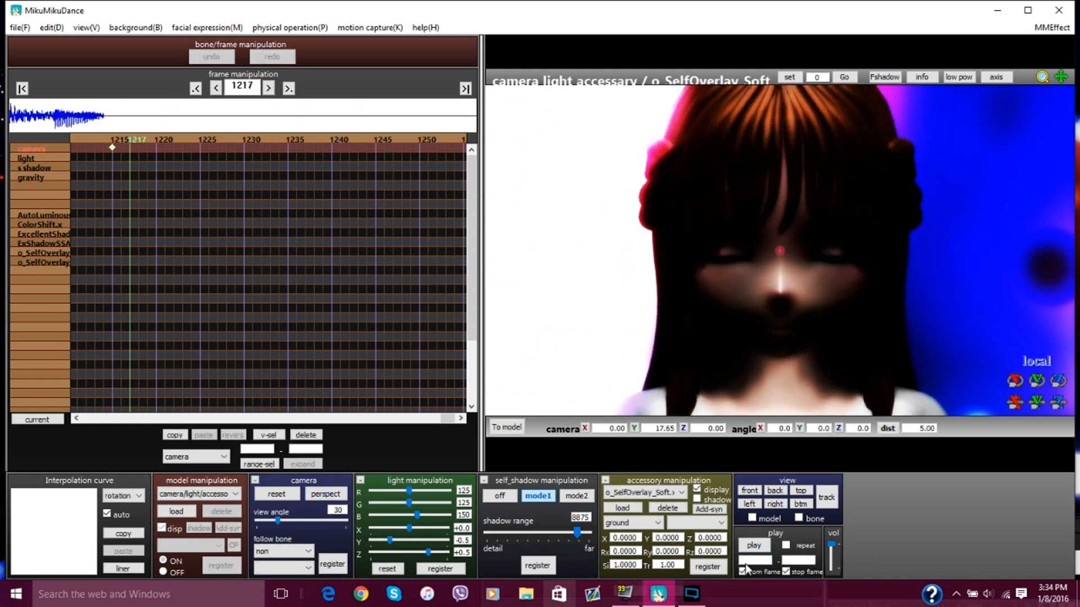
Step: Set the playback range to frames 0 through 1217
click(817, 561)
text(1217)
click(86, 27)
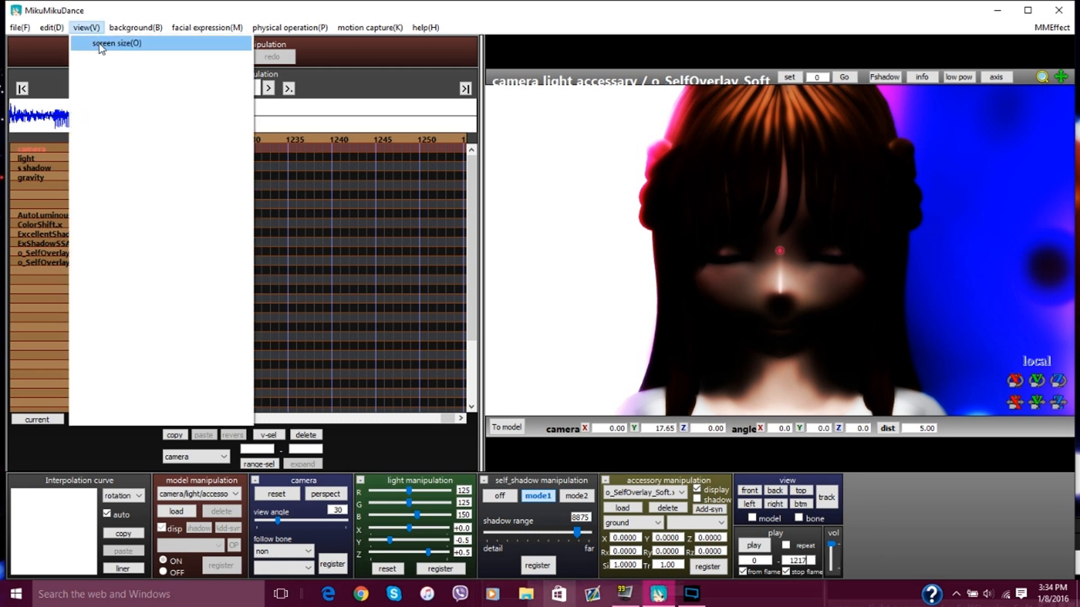
click(98, 43)
drag(509, 264, 527, 237)
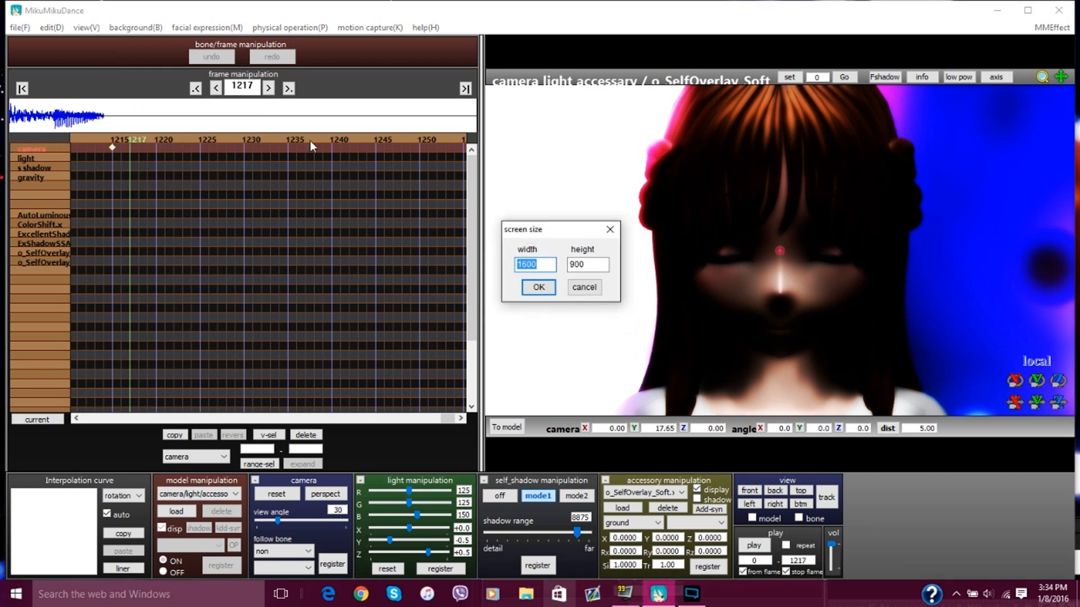
click(609, 229)
Step: Set the output screen height to 800, keeping the width at 1600
click(87, 26)
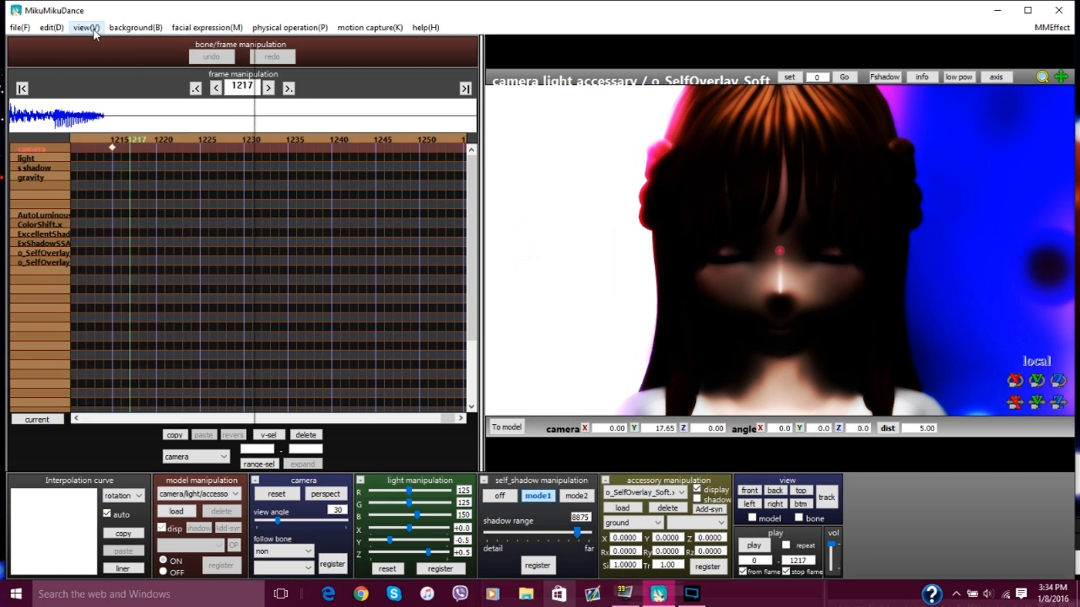
click(135, 27)
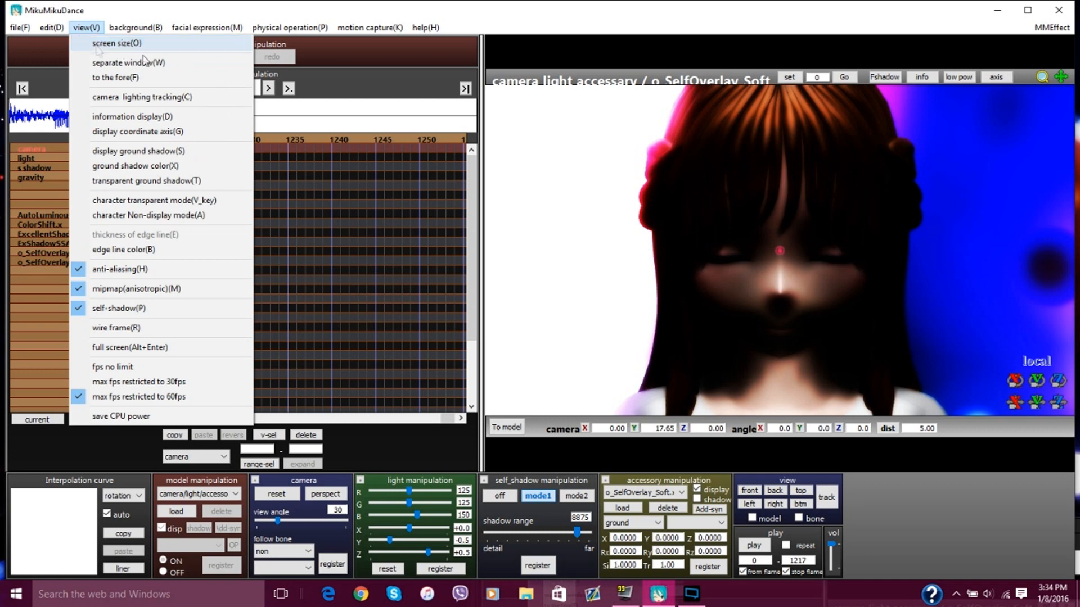
click(141, 45)
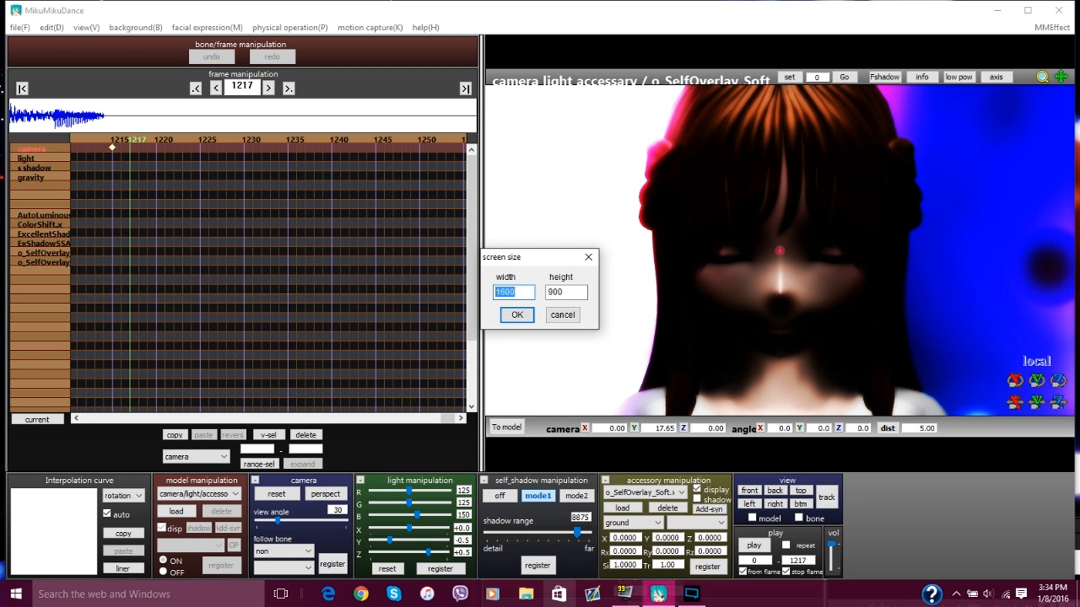
key(Tab)
click(558, 292)
key(BackSpace)
text(8)
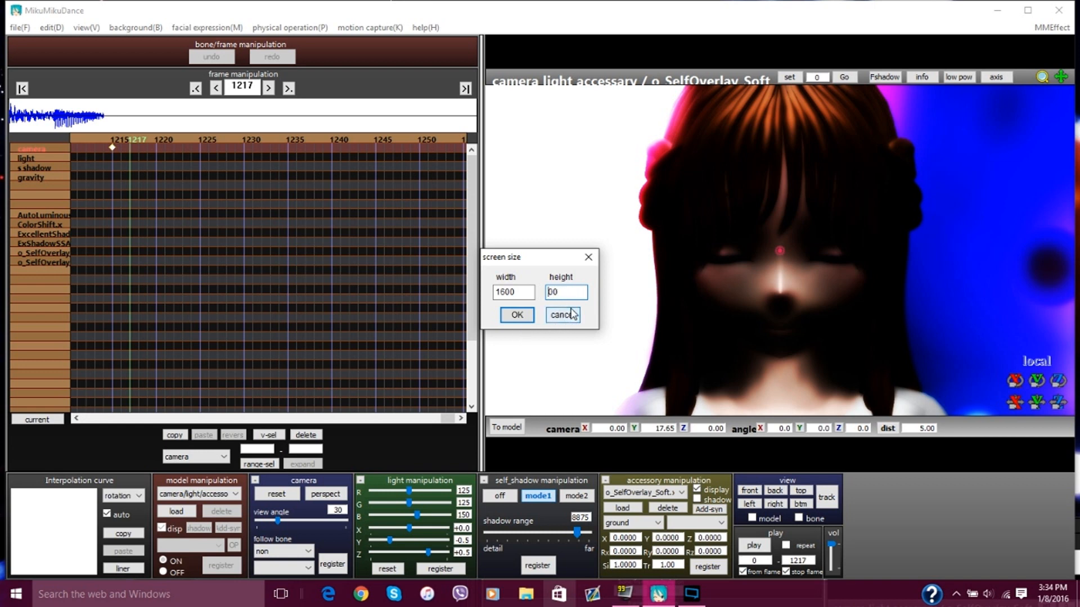
click(516, 314)
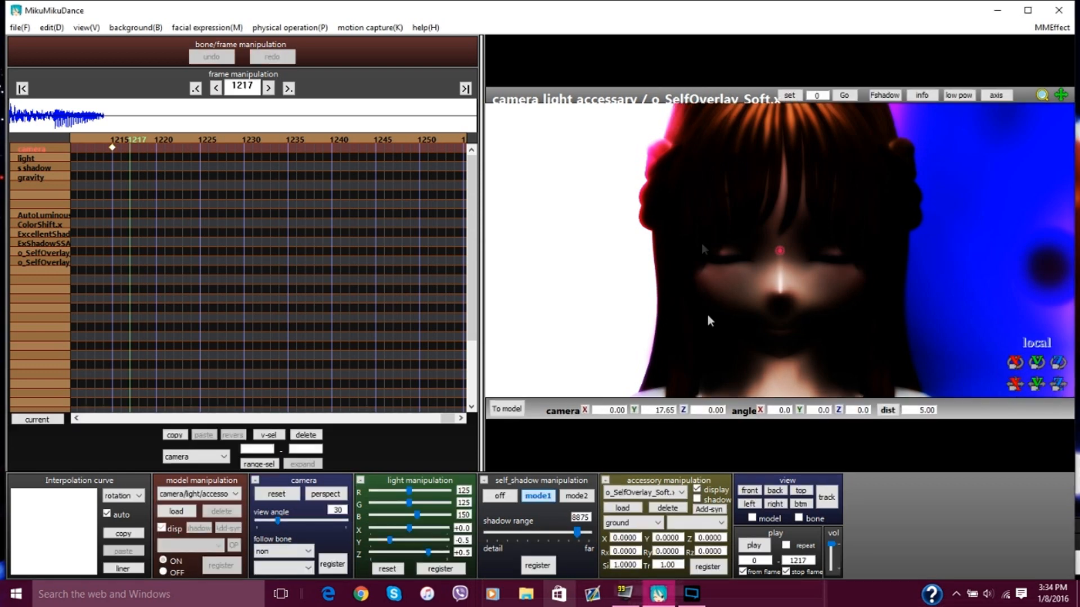
Step: Start rendering the scene to an AVI file named Headloc in the Videos folder
click(20, 27)
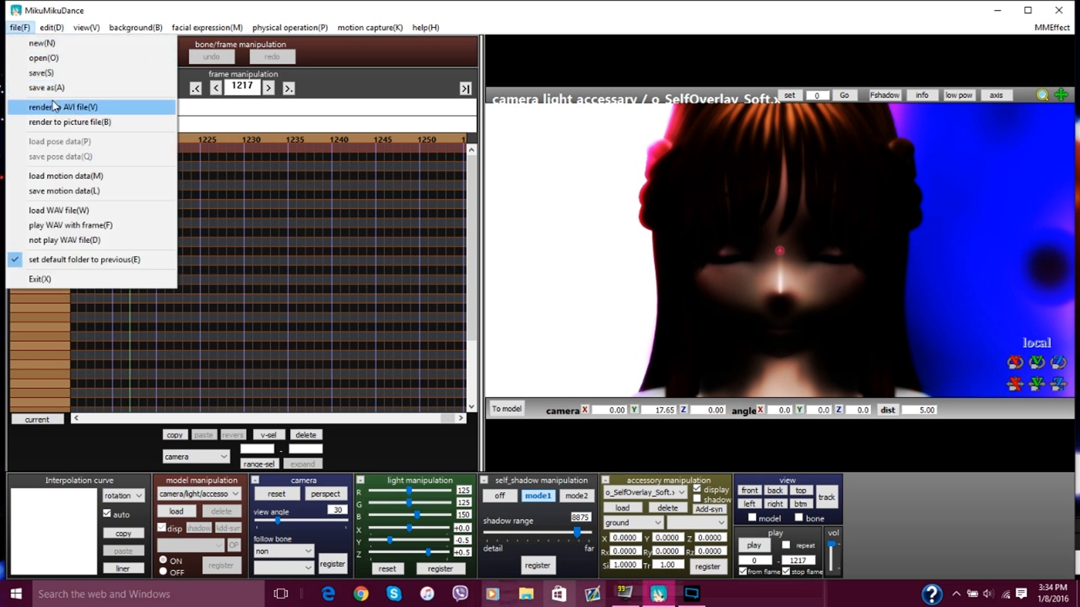
click(83, 108)
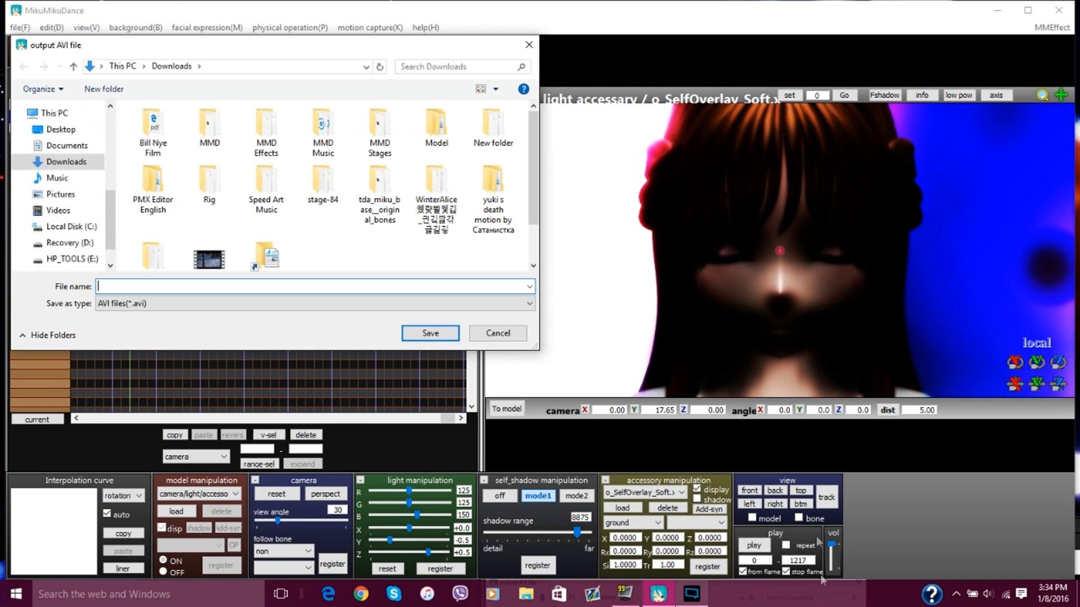
drag(534, 188, 534, 126)
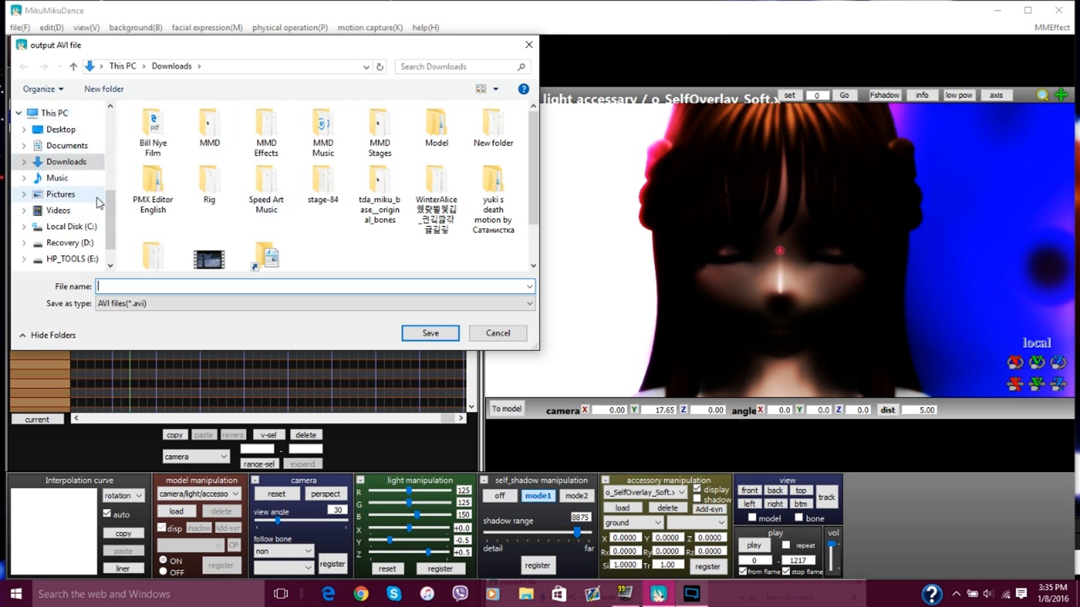
click(57, 211)
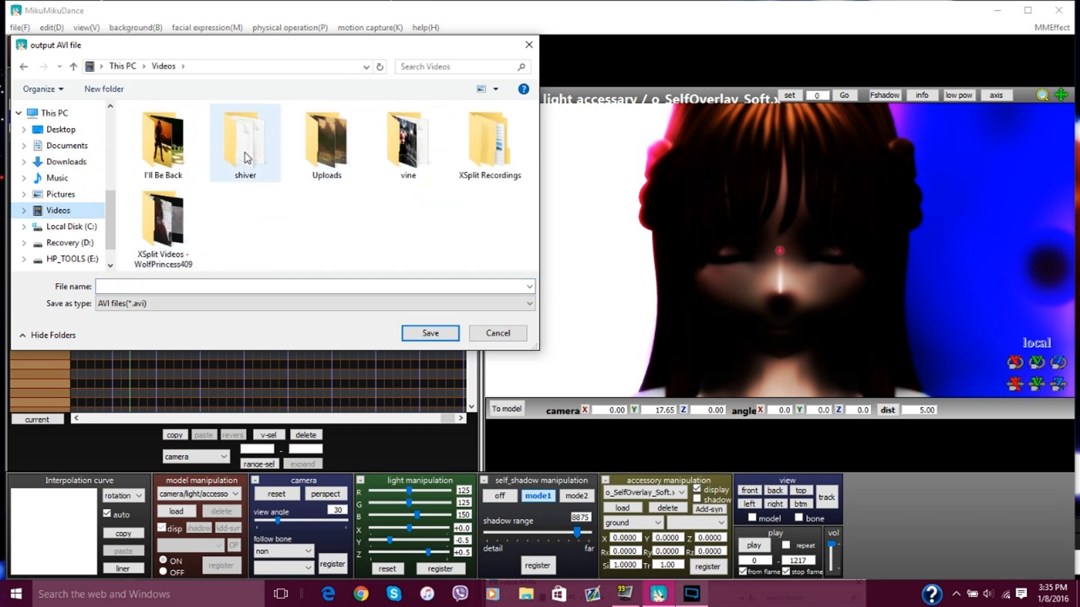
click(247, 286)
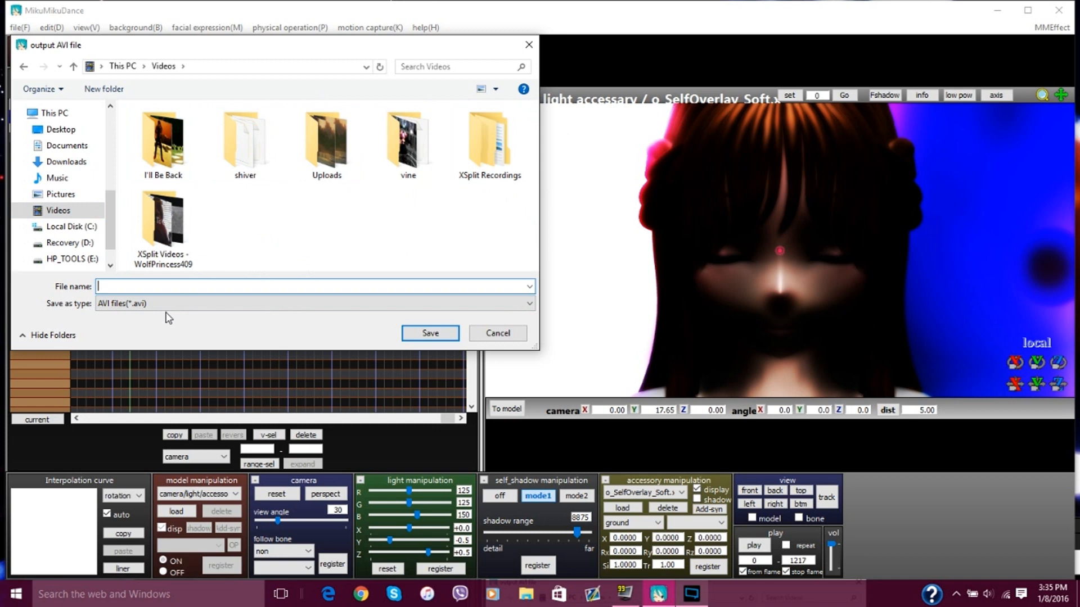
text(Headloc)
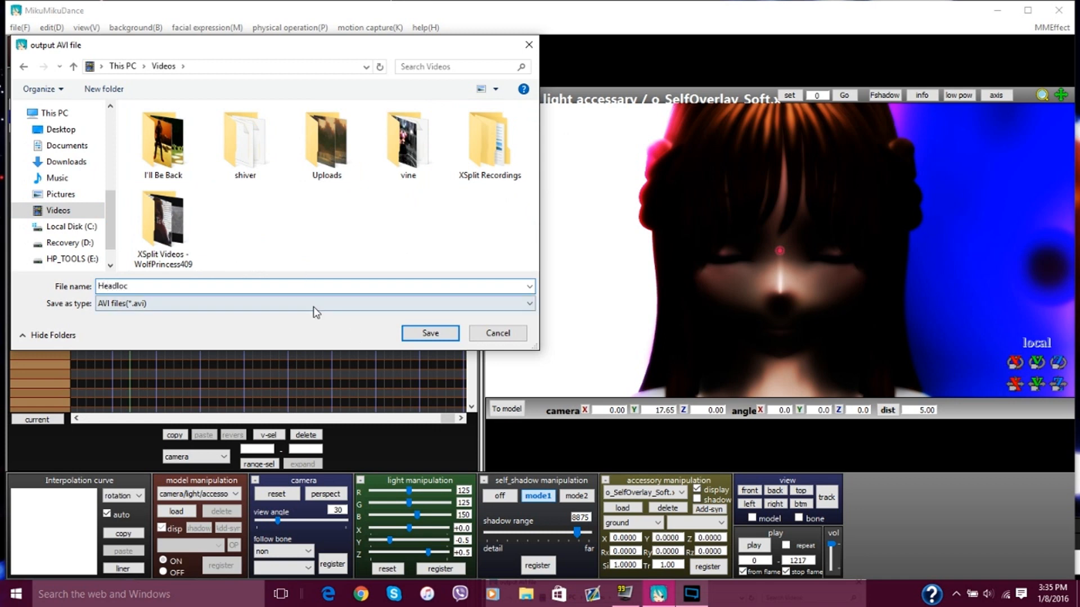
click(433, 333)
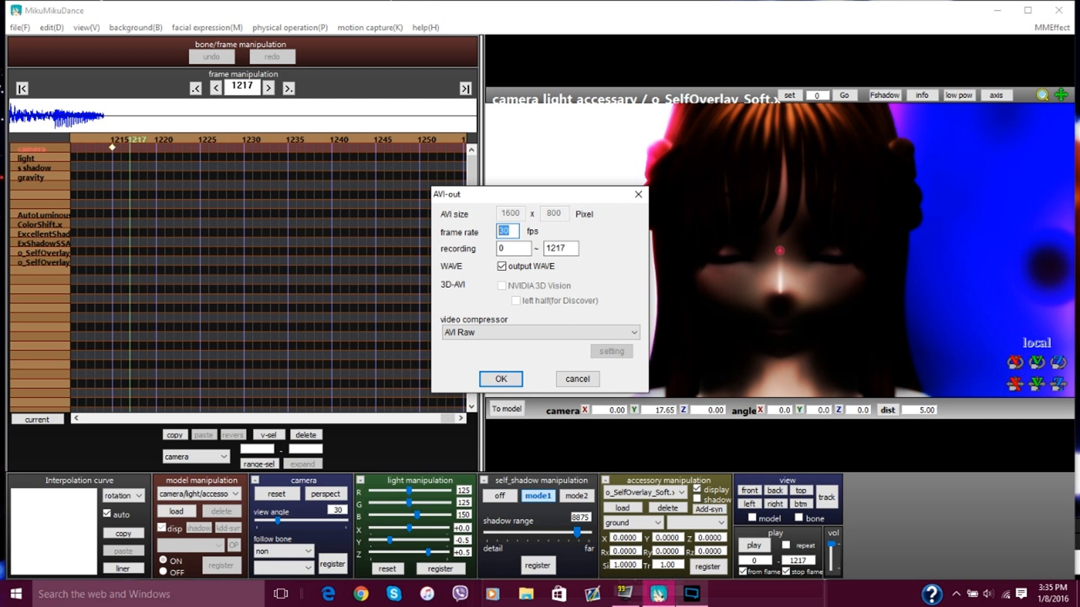
Step: Choose MJPEG Compressor as the video compressor for the AVI output and start the recording
click(485, 334)
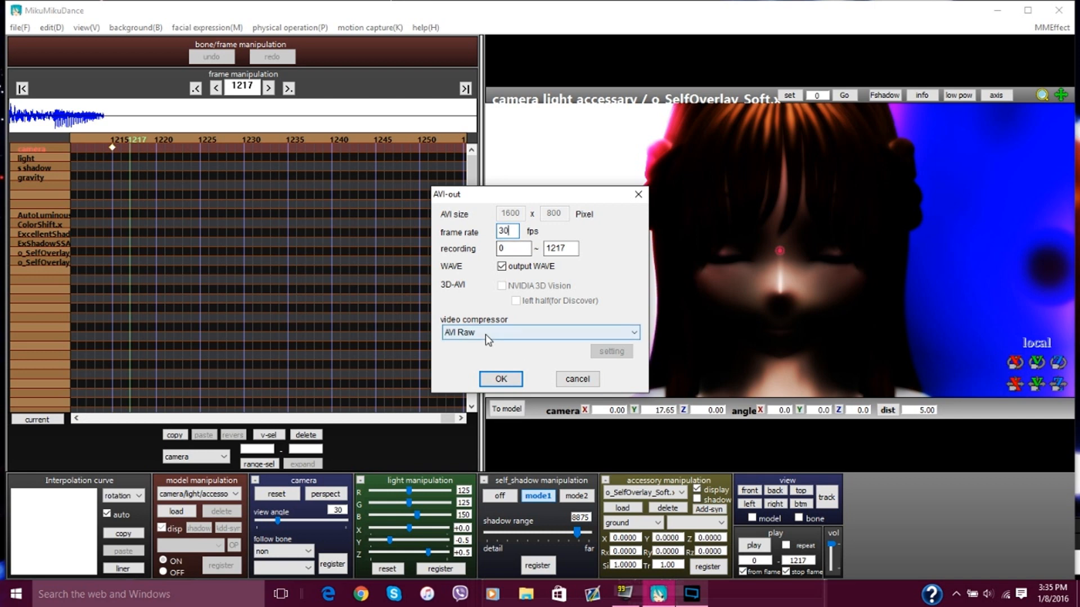
click(485, 334)
click(485, 334)
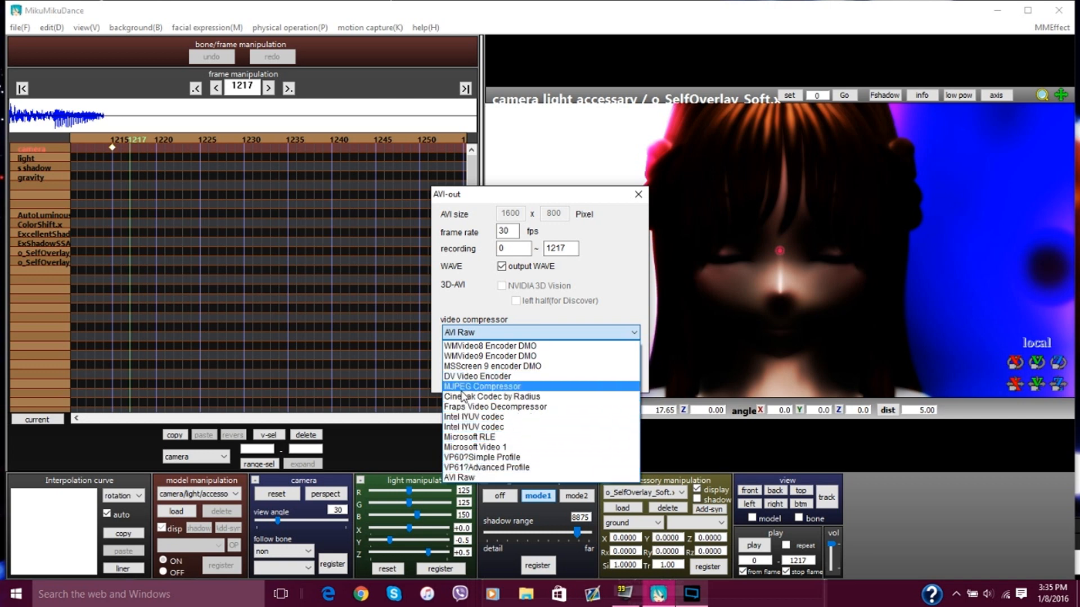
click(513, 387)
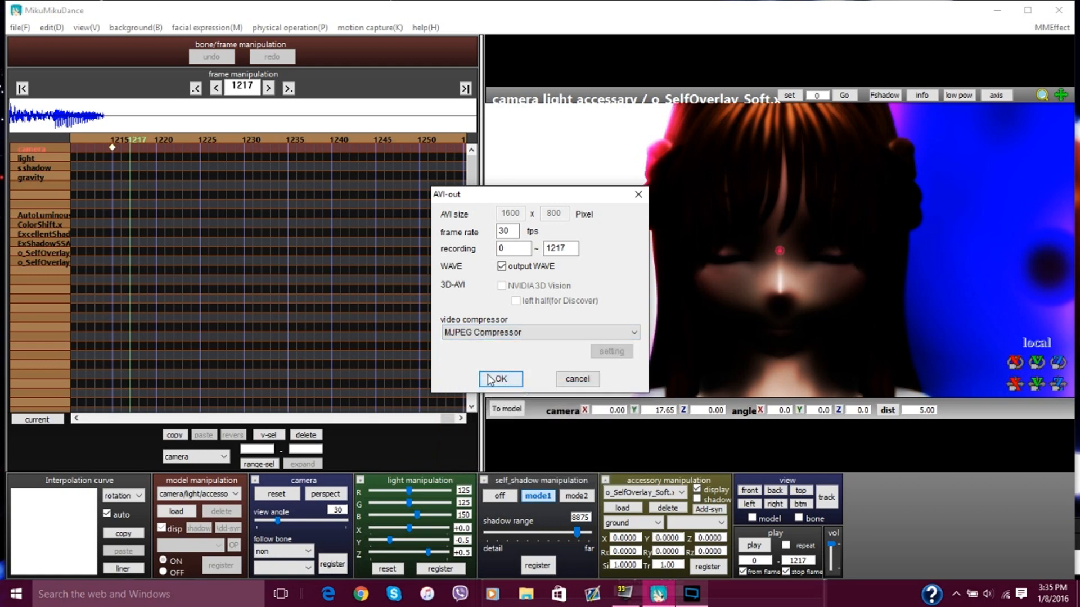
click(505, 380)
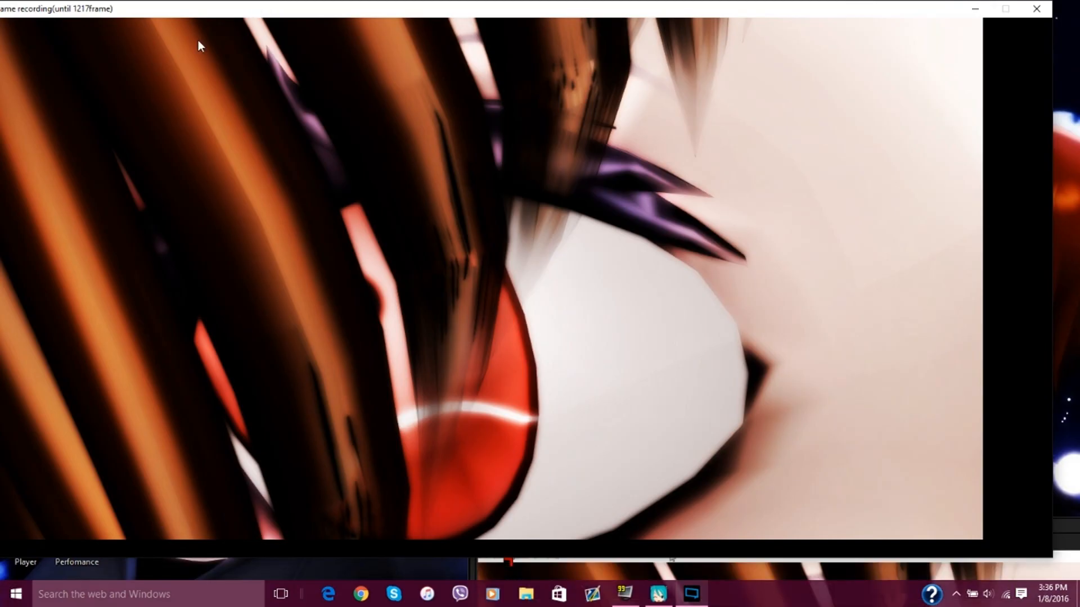
Step: Move the recording window fully into view, then stop the AVI recording before it reaches the end
drag(243, 12, 270, 15)
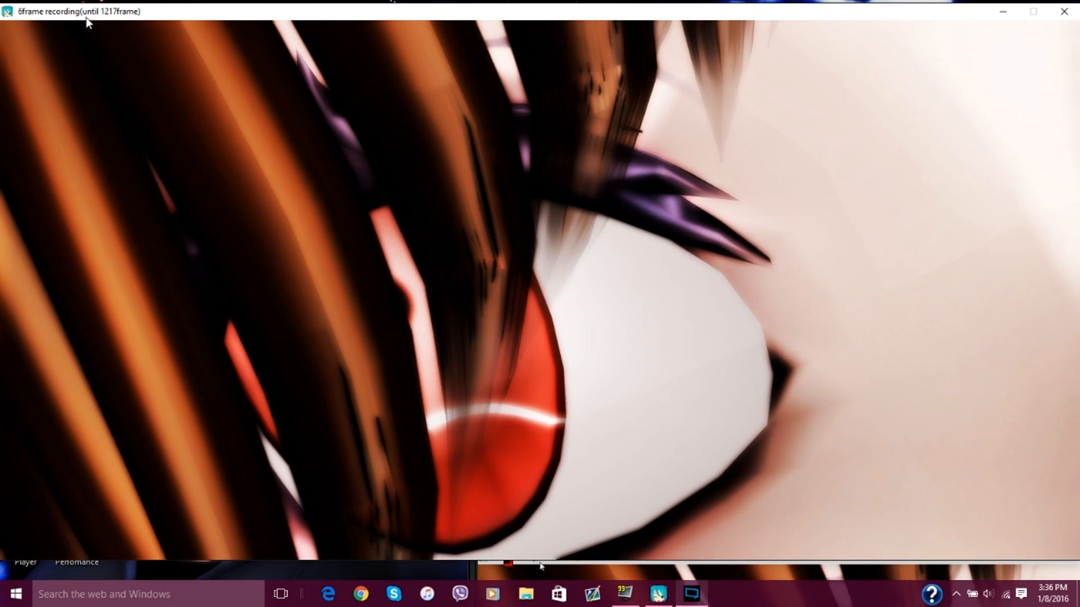
click(1063, 13)
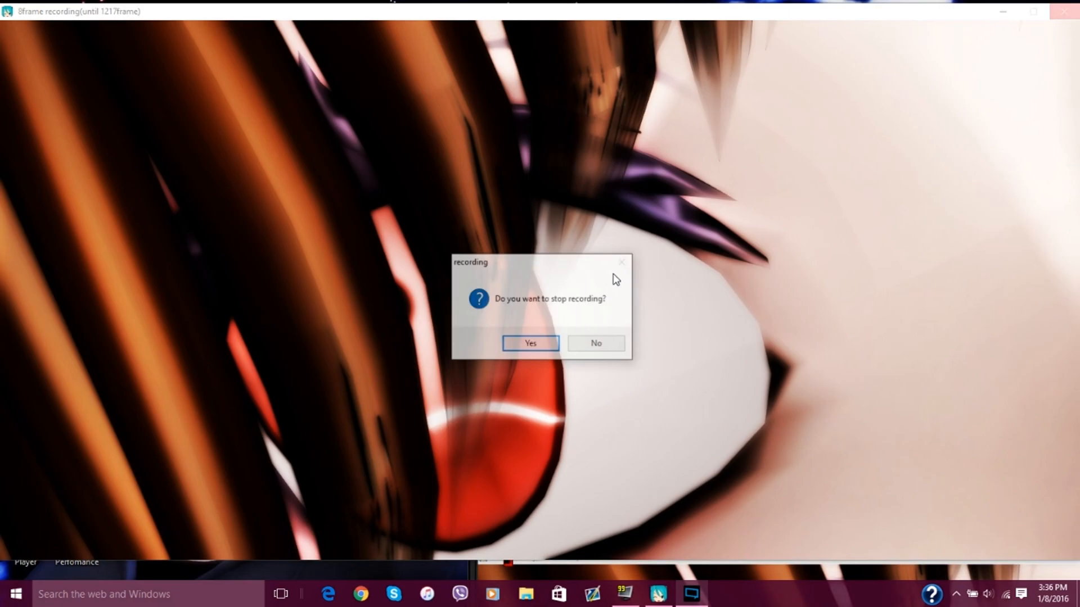
click(550, 340)
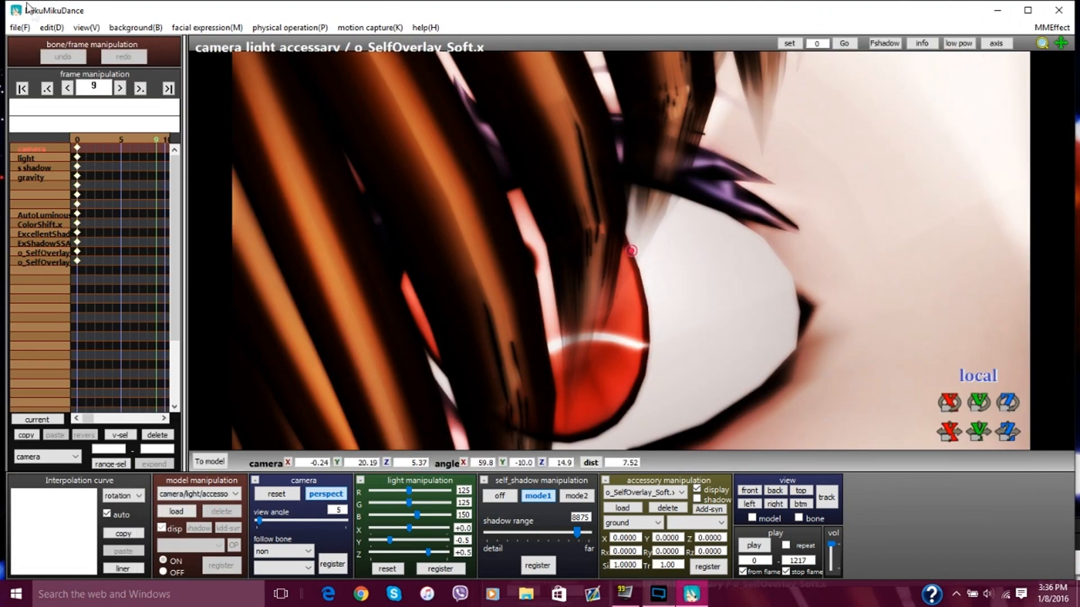
Step: Create a new empty project, discarding the current scene, and turn off the black background
click(21, 27)
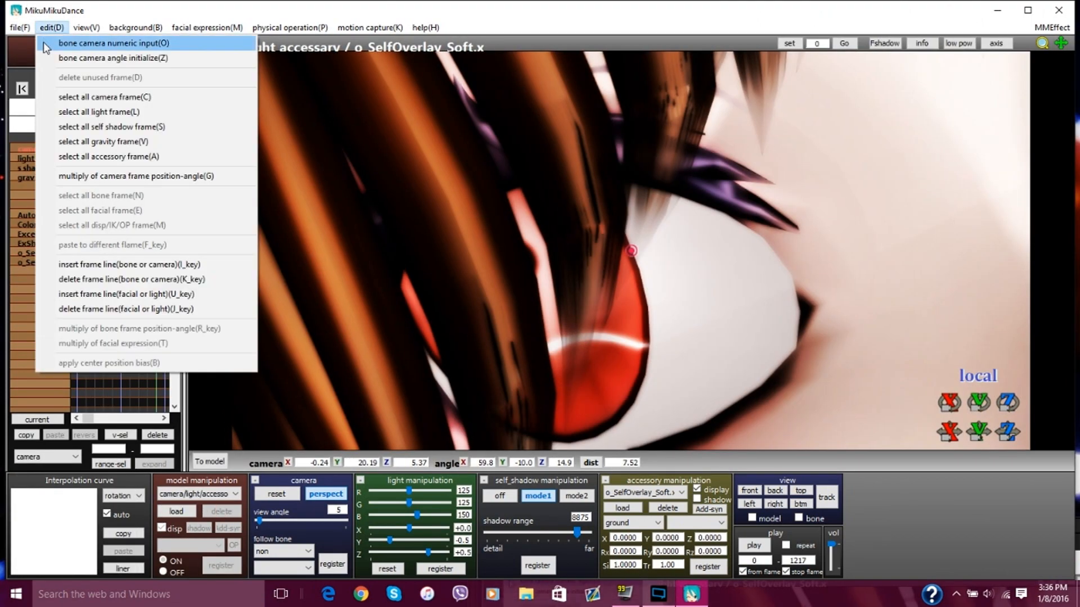
click(34, 43)
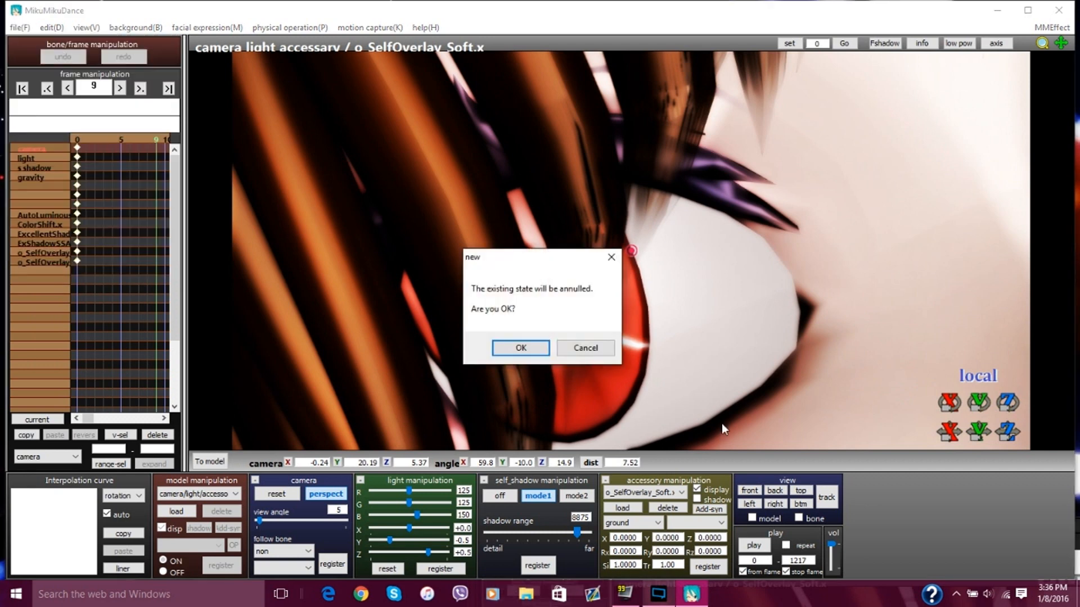
click(520, 348)
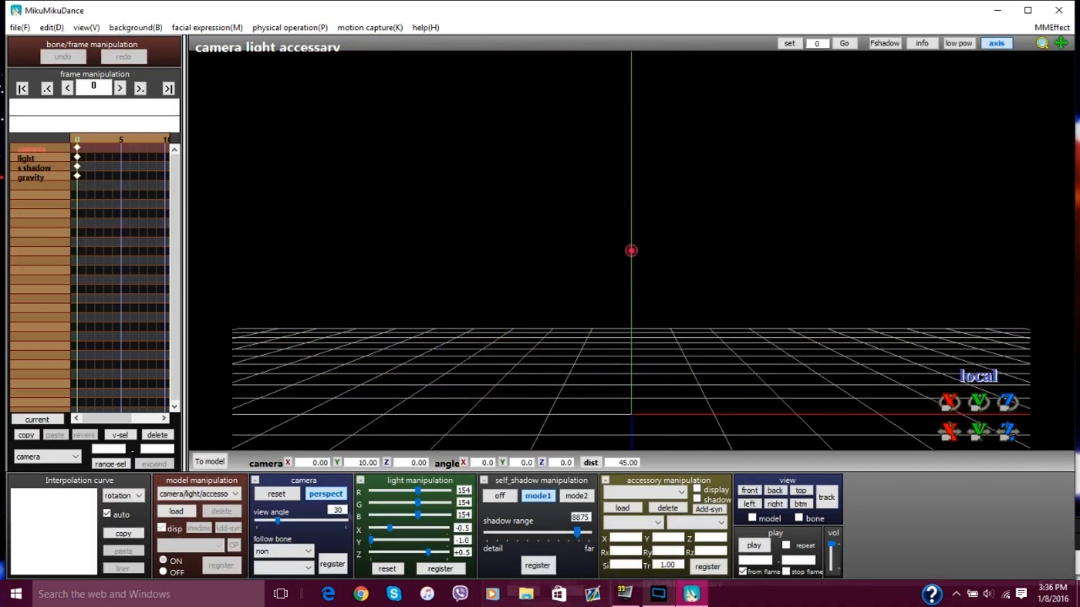
click(113, 28)
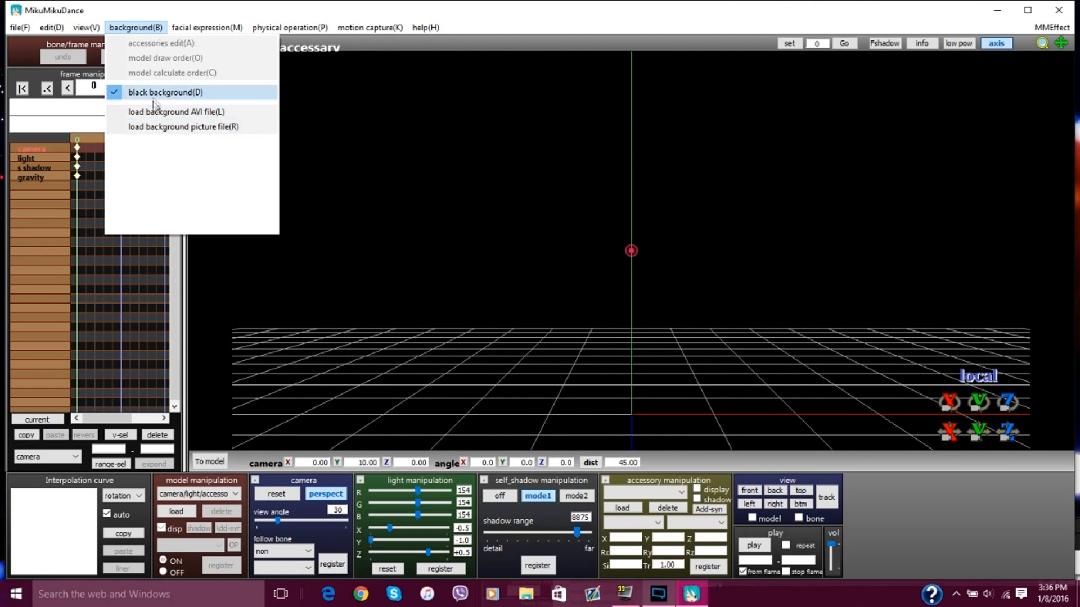
click(162, 103)
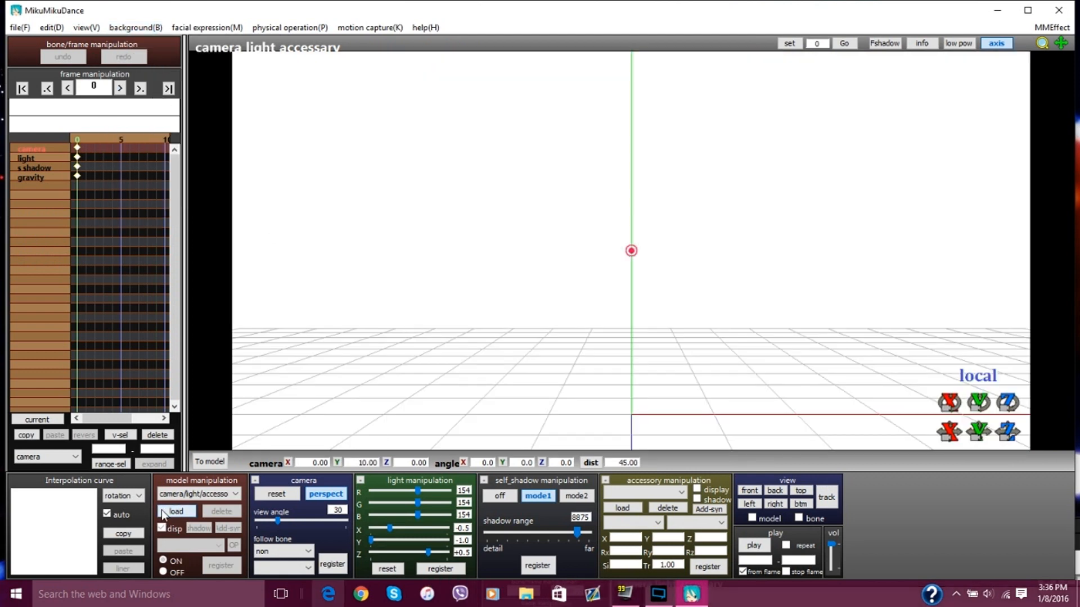
Step: Load the model DeadloxBETTER.pmd from the Deadlox folder under Downloads > Model and view it from a slightly turned angle
click(169, 512)
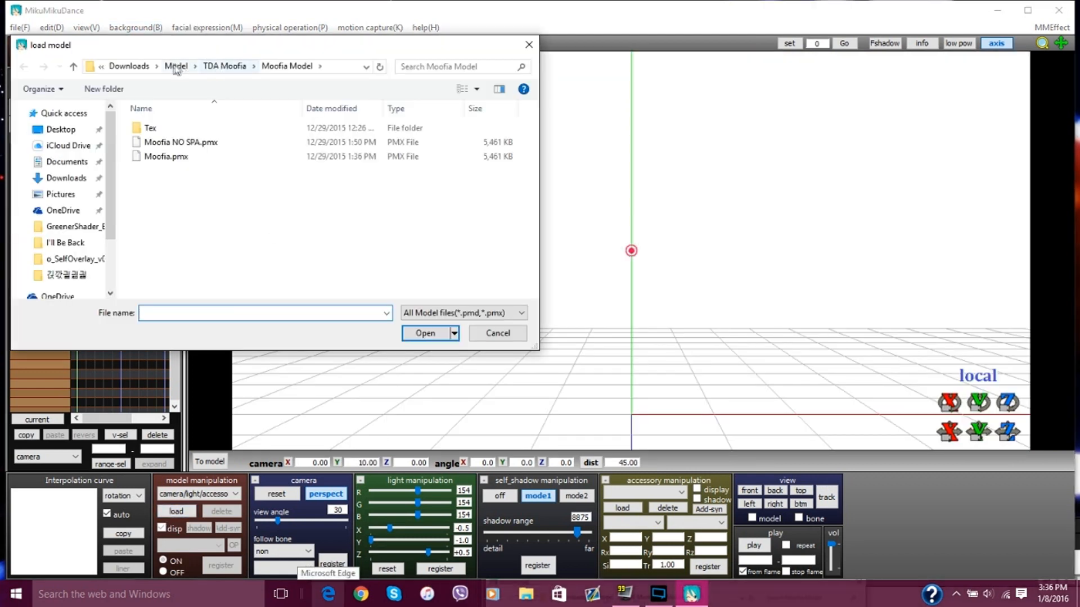
scroll(235, 204, up, 12)
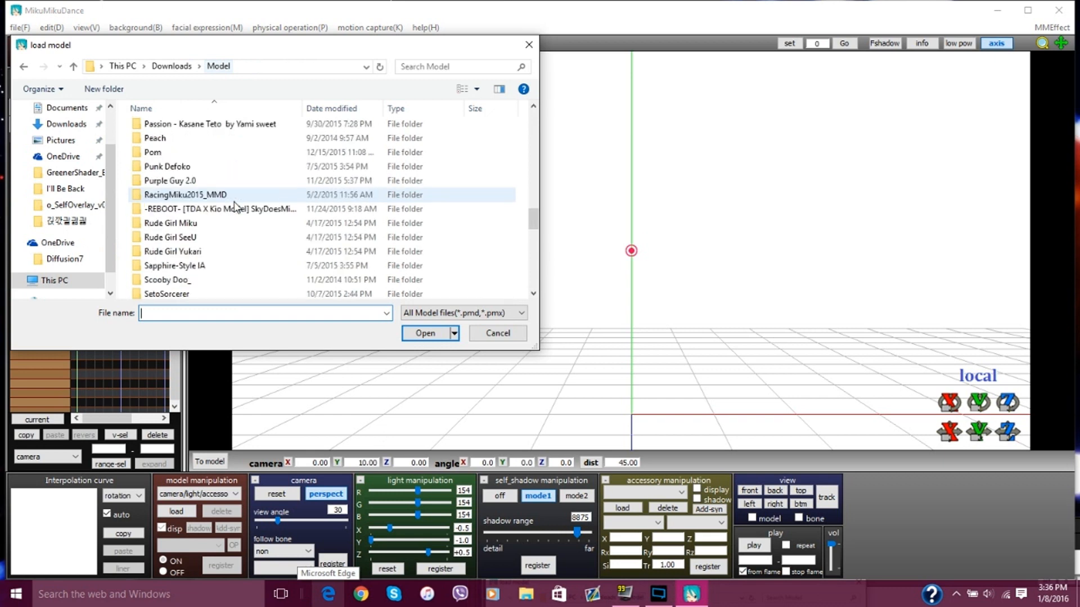
scroll(230, 201, up, 12)
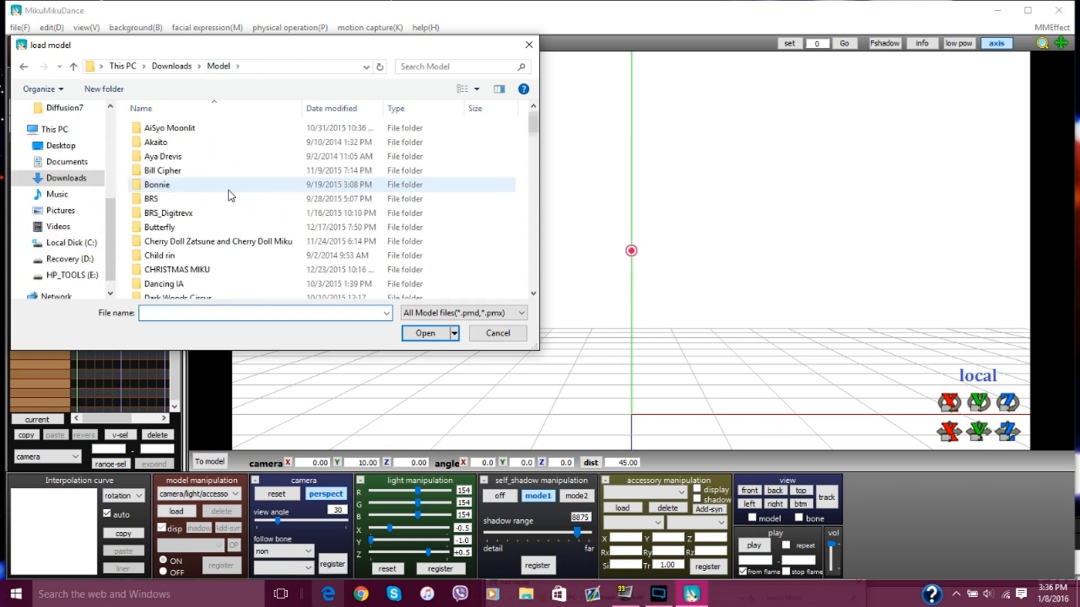
scroll(221, 200, down, 2)
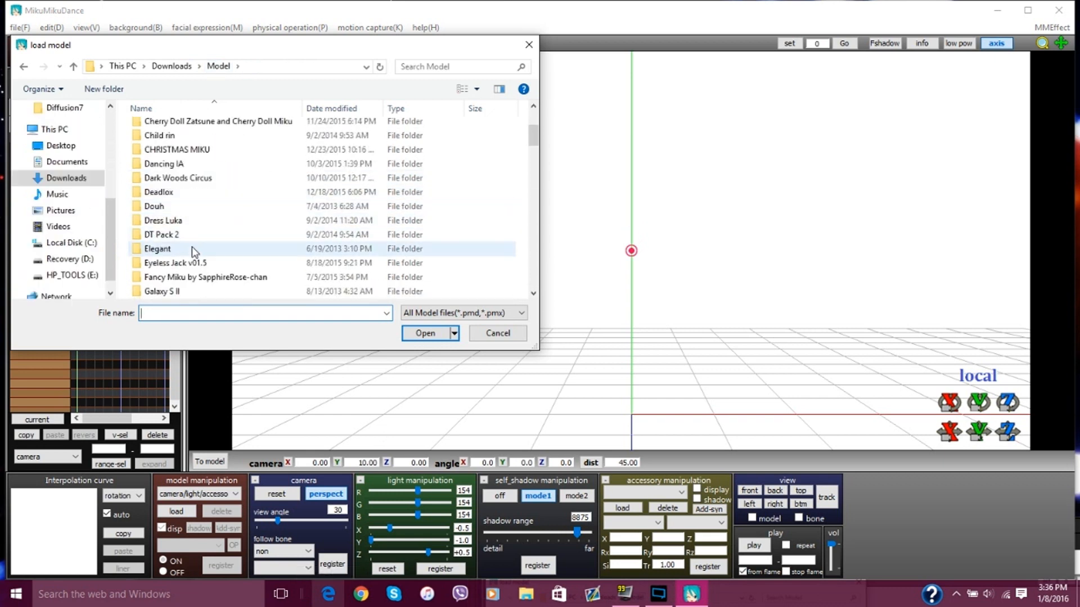
double_click(168, 193)
click(205, 158)
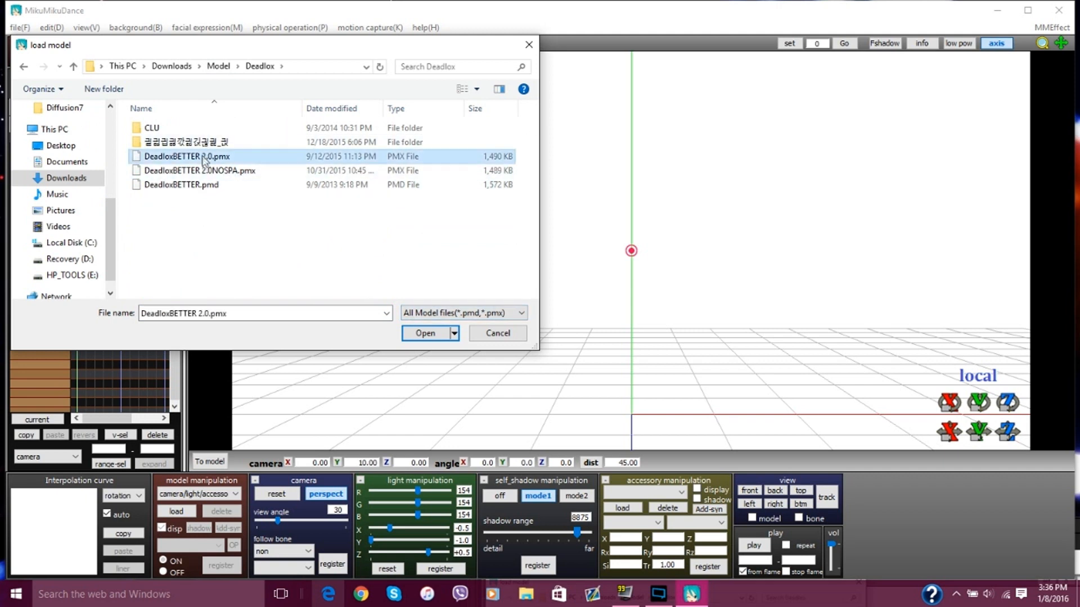
click(201, 186)
click(217, 158)
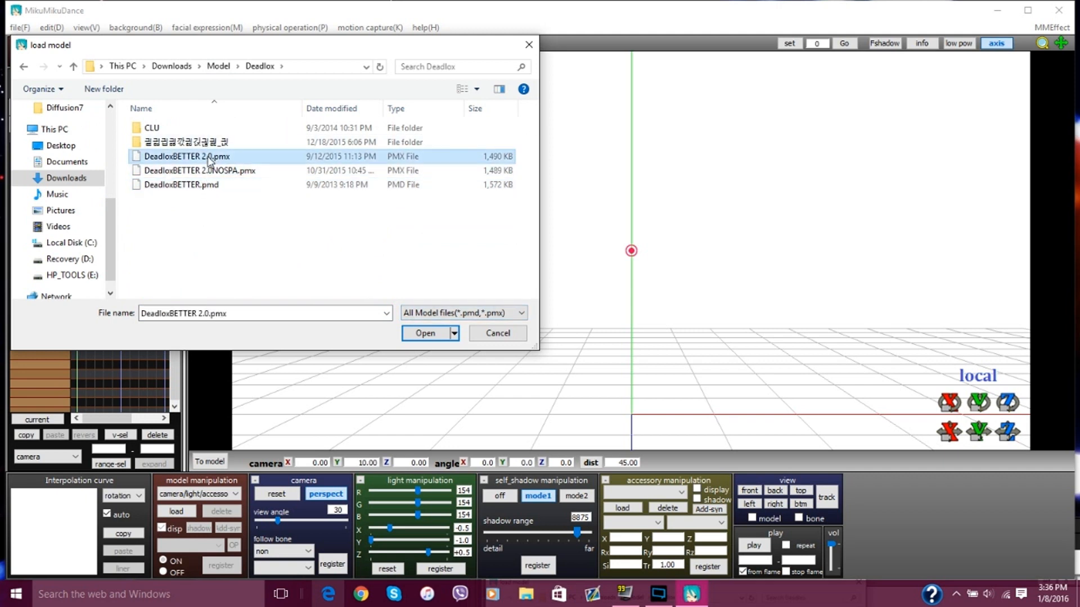
double_click(198, 186)
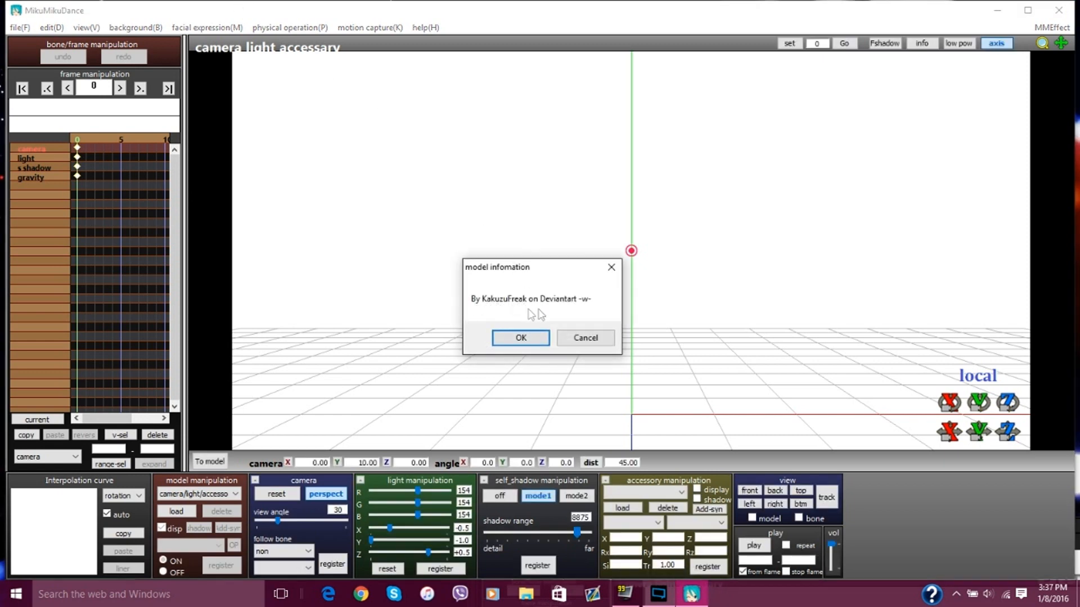
click(519, 338)
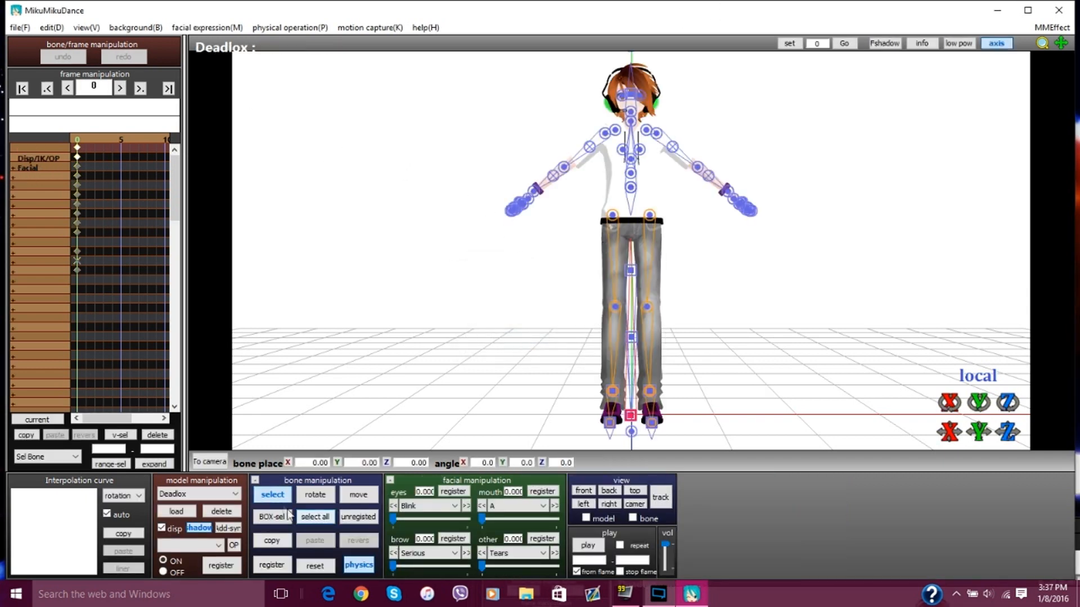
right_drag(741, 122, 769, 139)
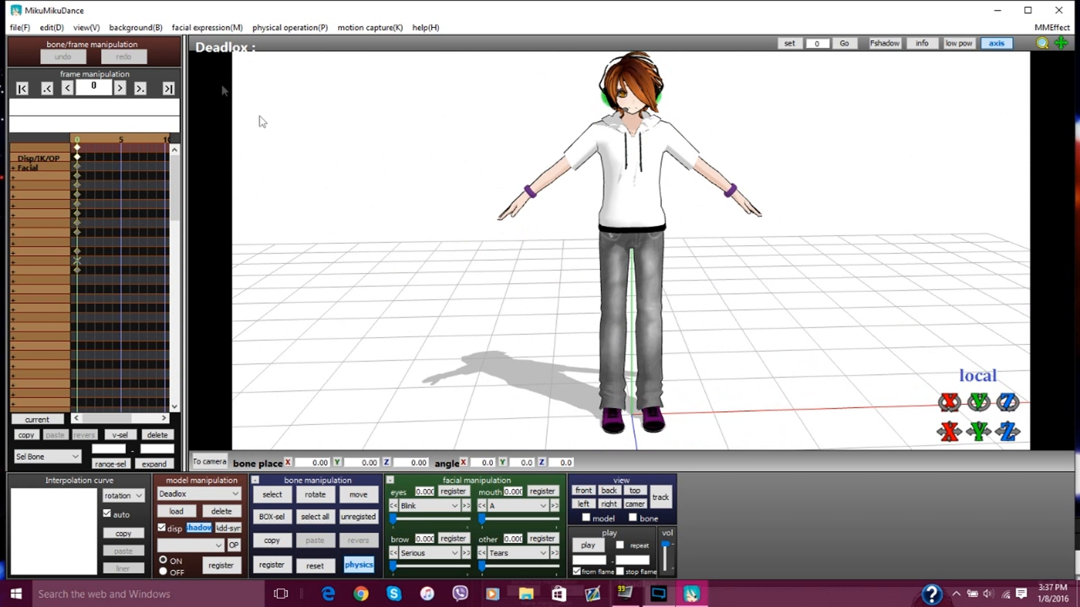
Step: Turn off the ground shadow display and the transparent ground shadow option
click(87, 29)
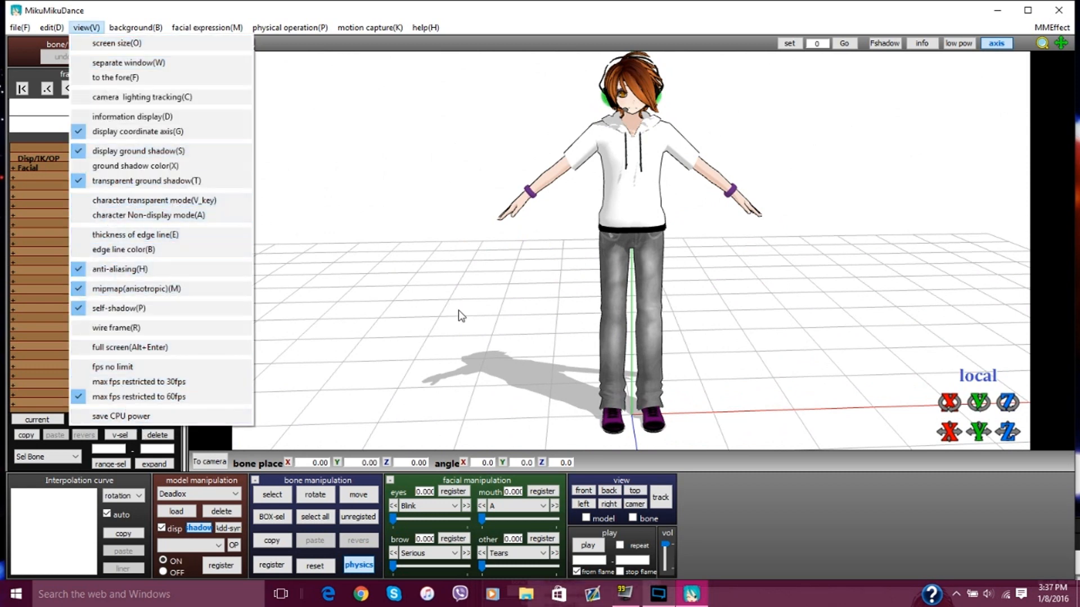
click(122, 158)
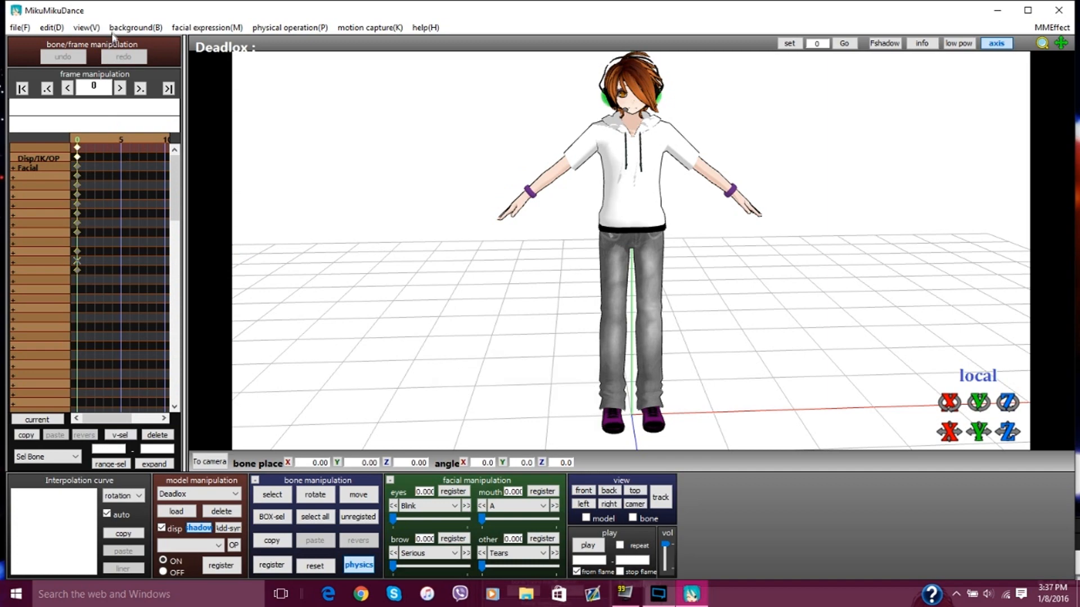
click(87, 28)
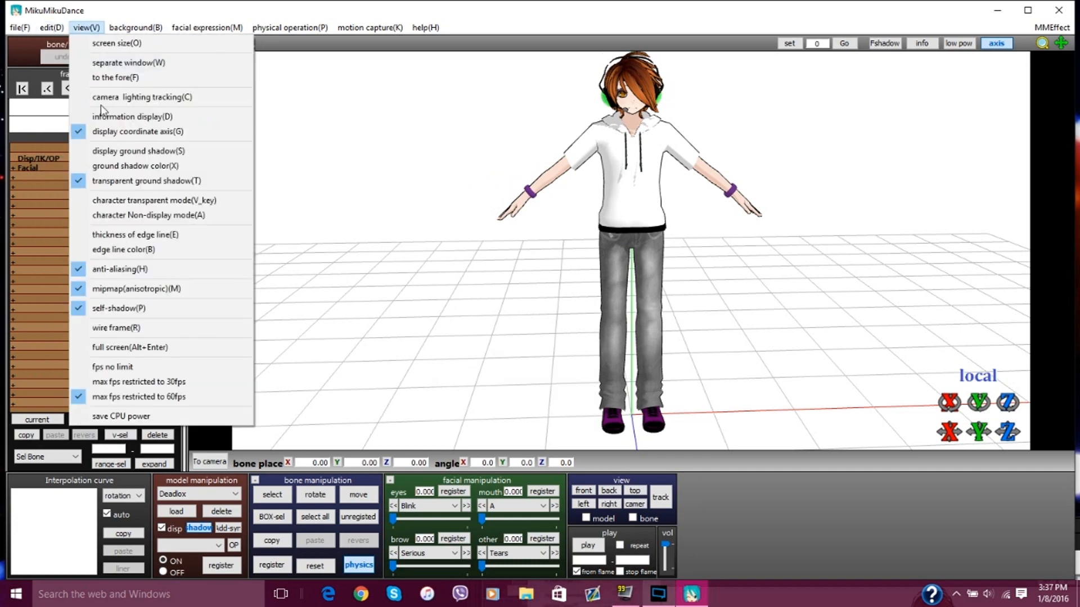
click(121, 181)
Step: Set the thickness of the model's edge line to 0
click(126, 28)
mouse_move(87, 27)
click(147, 232)
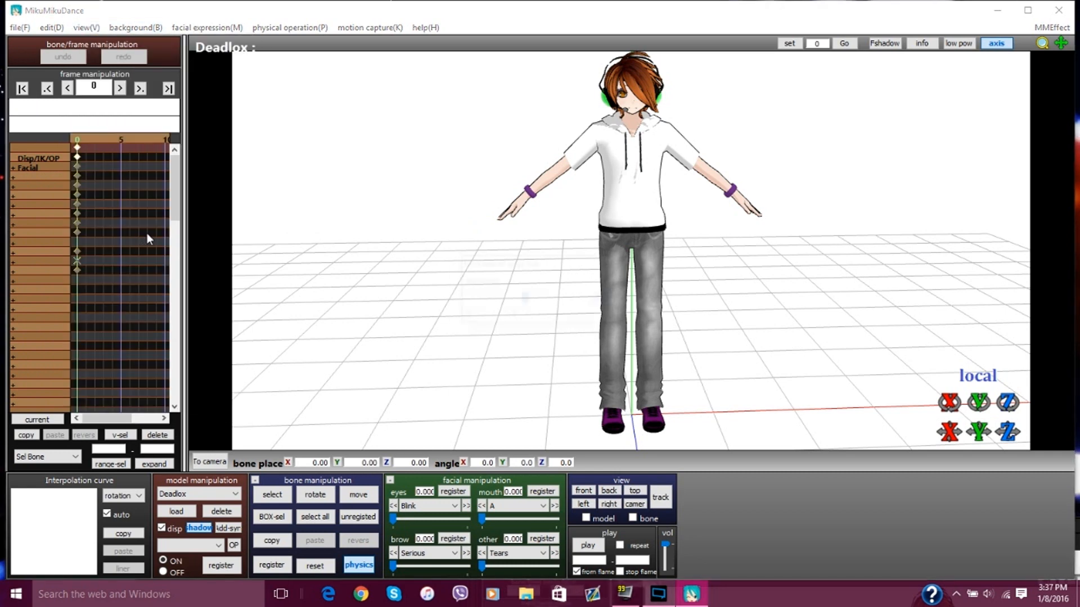
drag(545, 305, 440, 304)
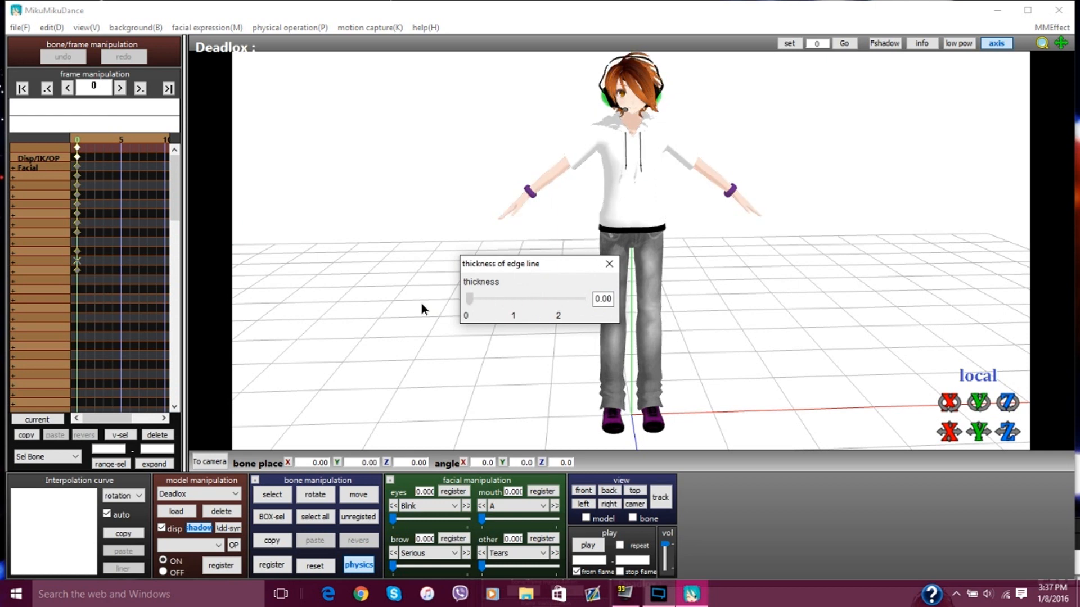
click(607, 263)
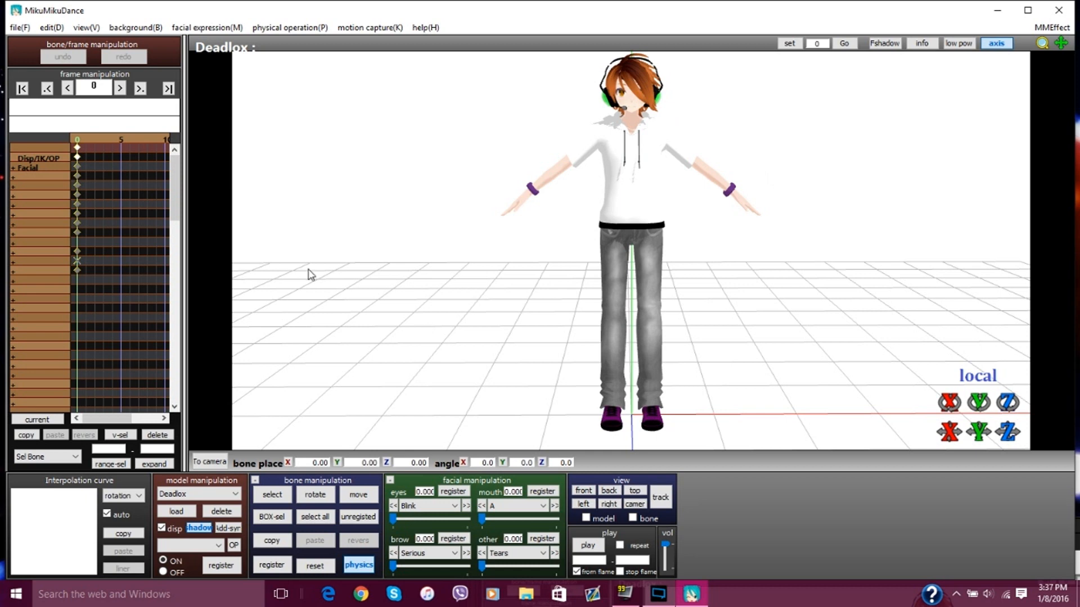
Step: Load Motion.vmd from the Headlock - Ria Jellyfish folder onto the Deadlox model, accepting that only matching bone names are registered
click(22, 31)
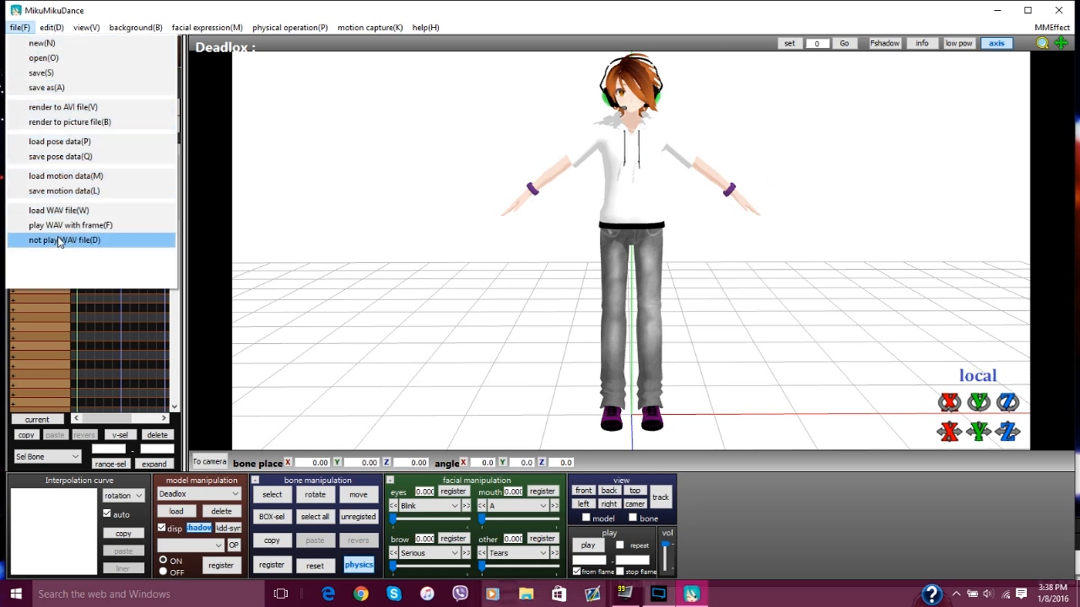
click(63, 176)
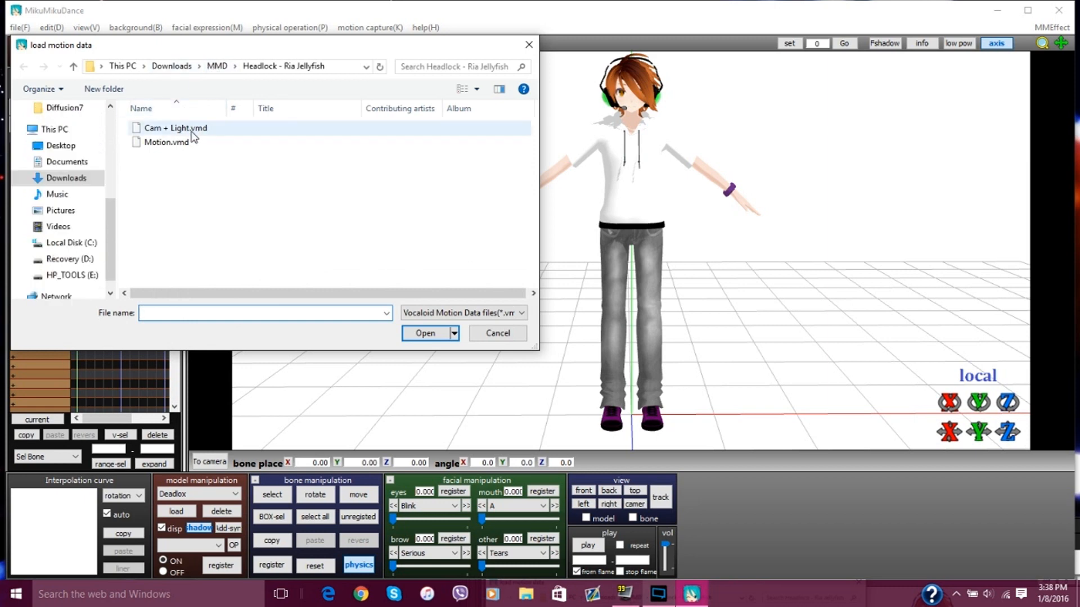
click(180, 144)
double_click(180, 144)
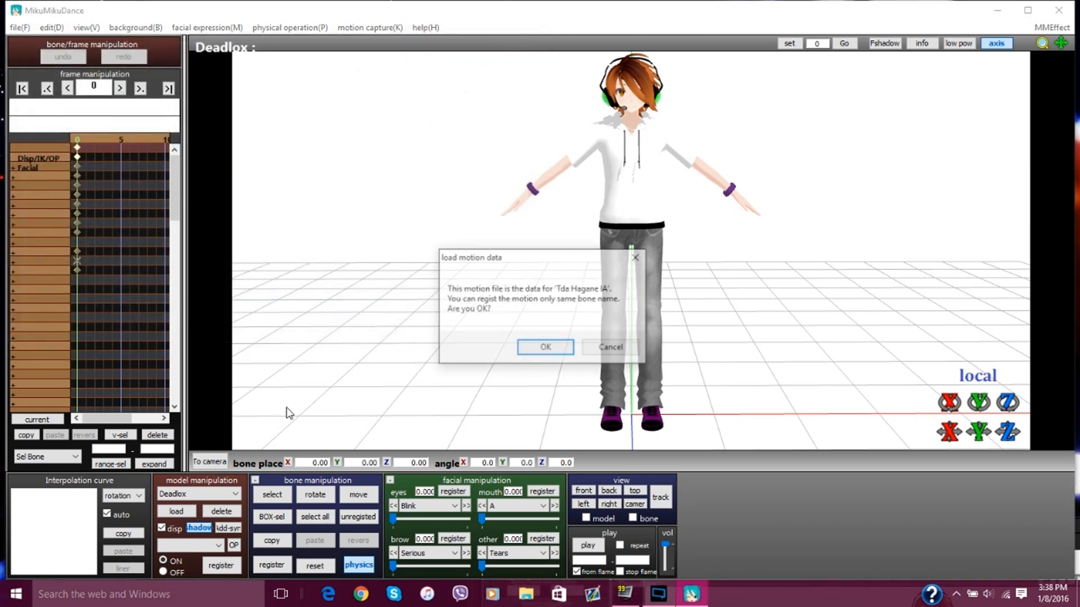
click(545, 348)
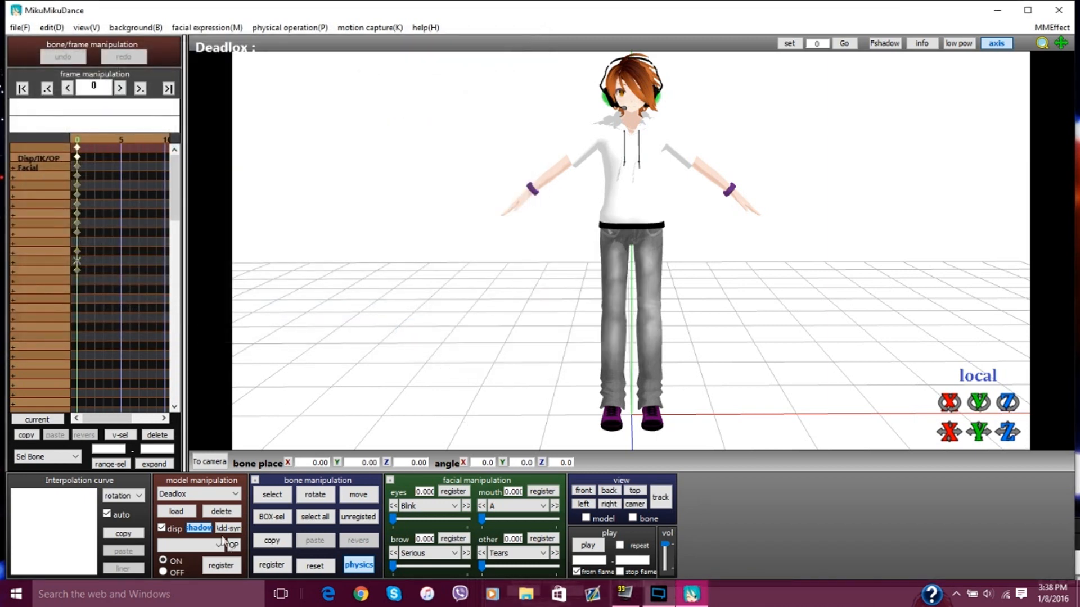
Step: Switch from the Deadlox model to camera/light/accessory and load the motion data Cam + Light.vmd
click(205, 497)
click(202, 506)
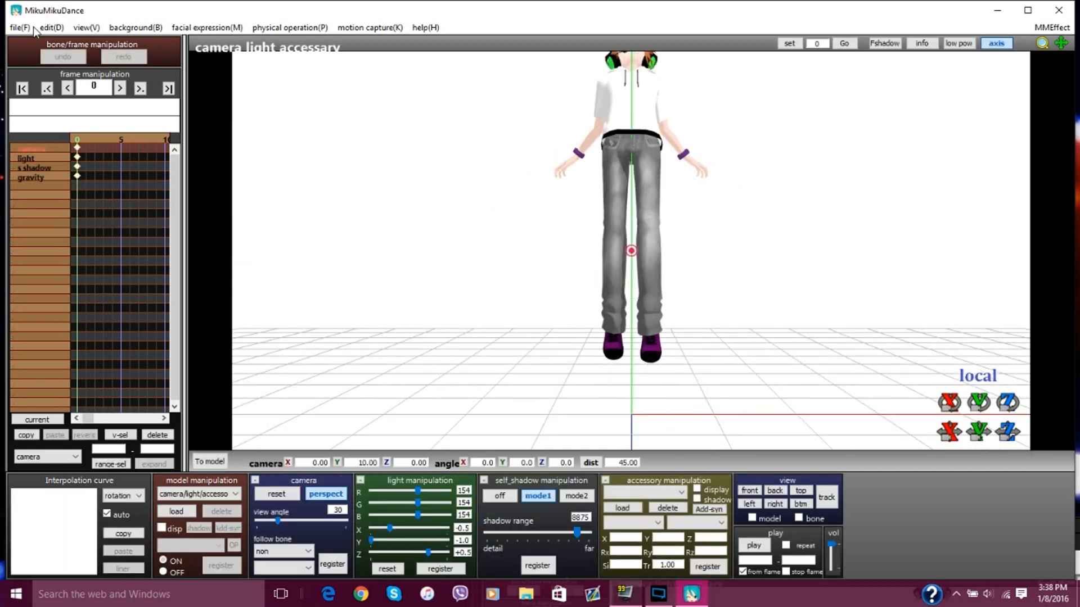
click(27, 28)
click(38, 29)
click(27, 29)
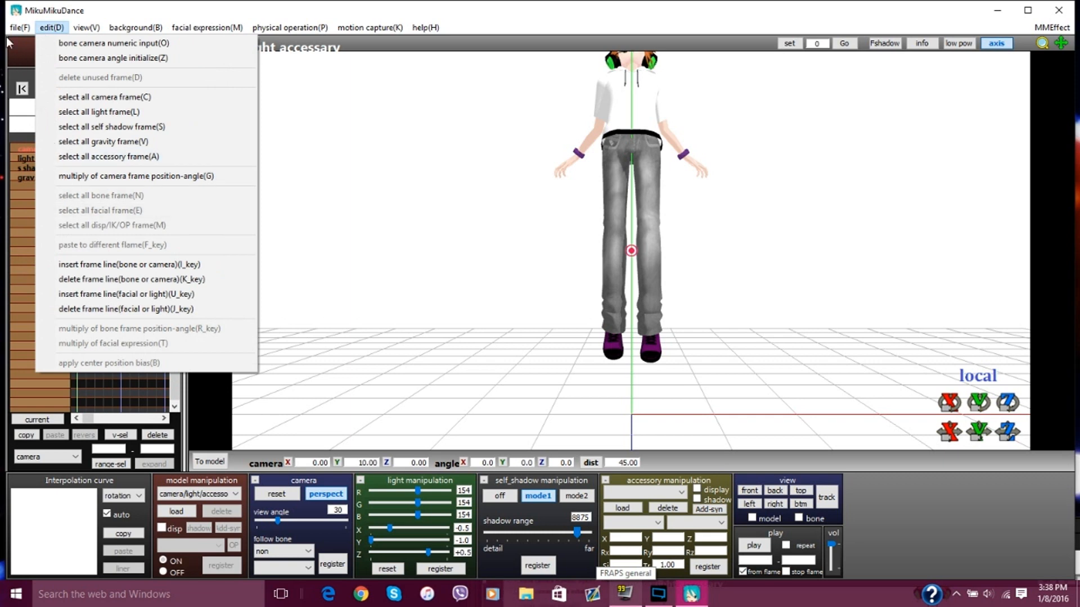
click(73, 178)
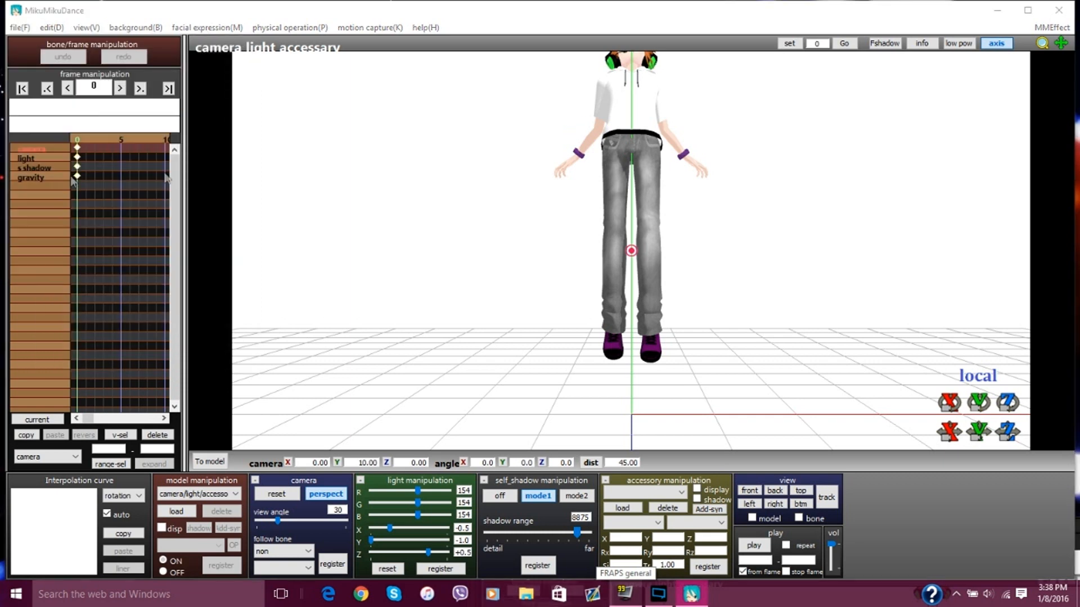
double_click(180, 127)
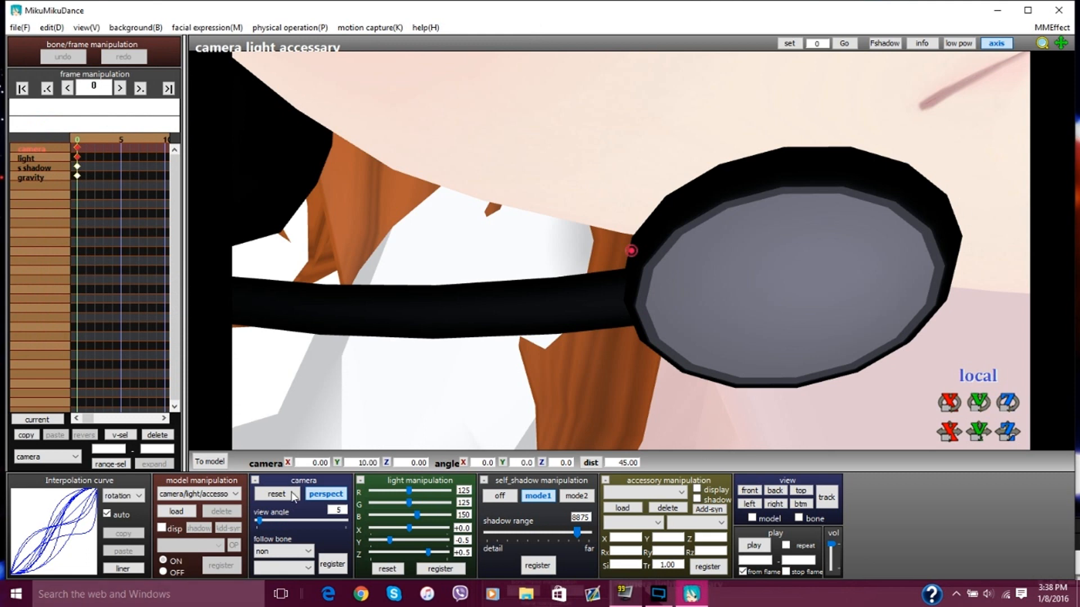
click(22, 29)
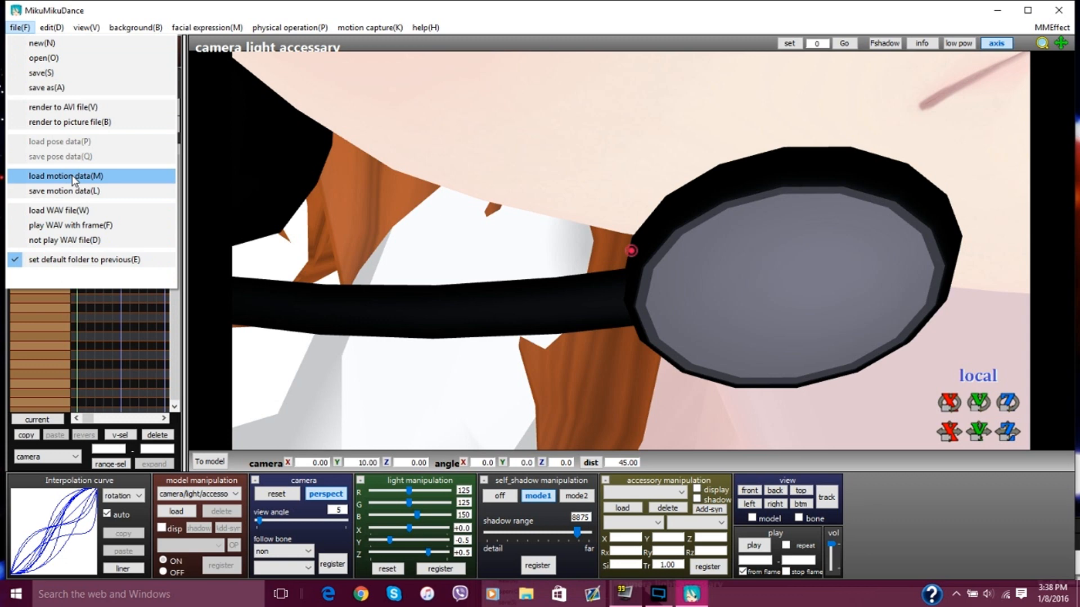
click(74, 179)
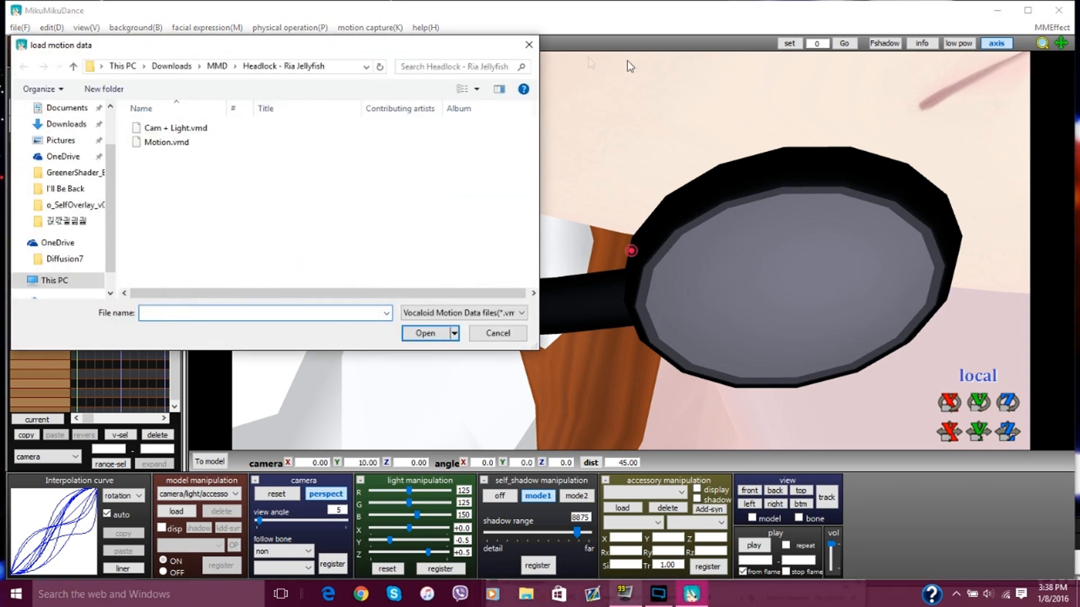
click(530, 45)
Step: Load a WAV file as the scene's music and play the animation
click(20, 27)
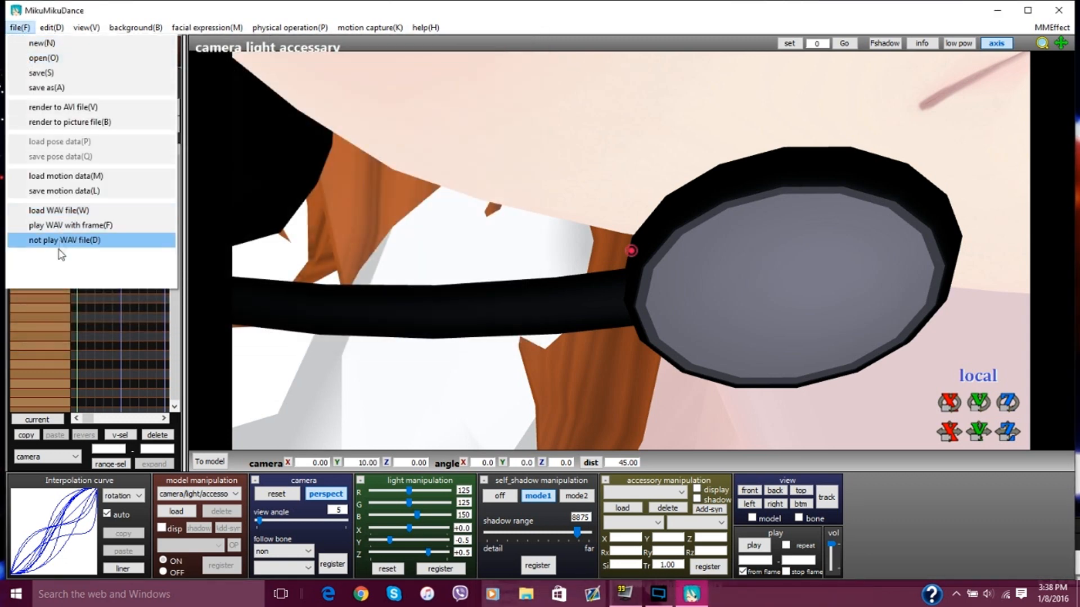
click(62, 211)
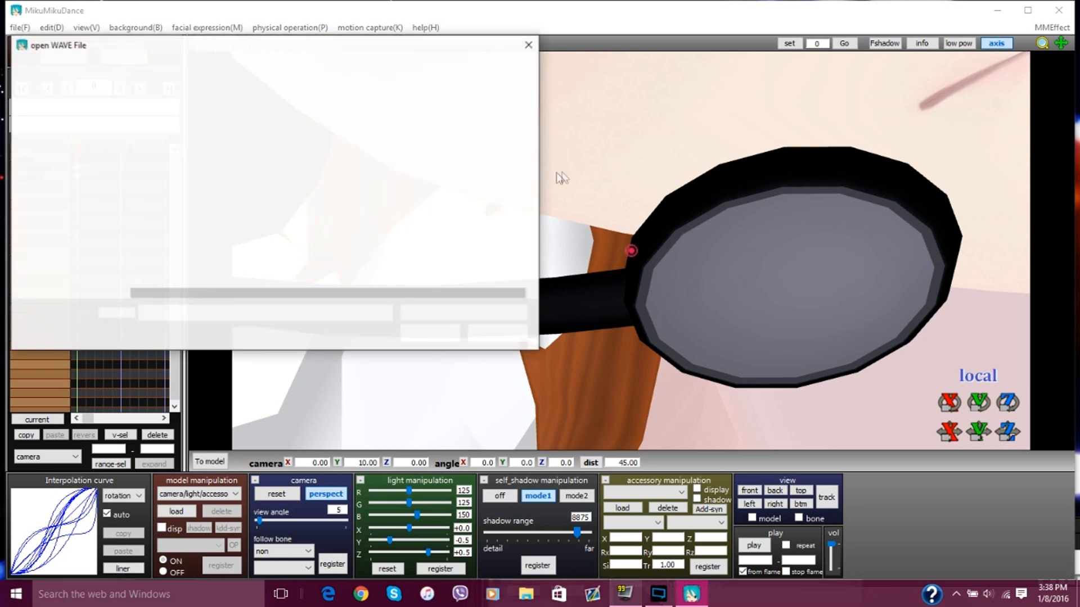
double_click(191, 127)
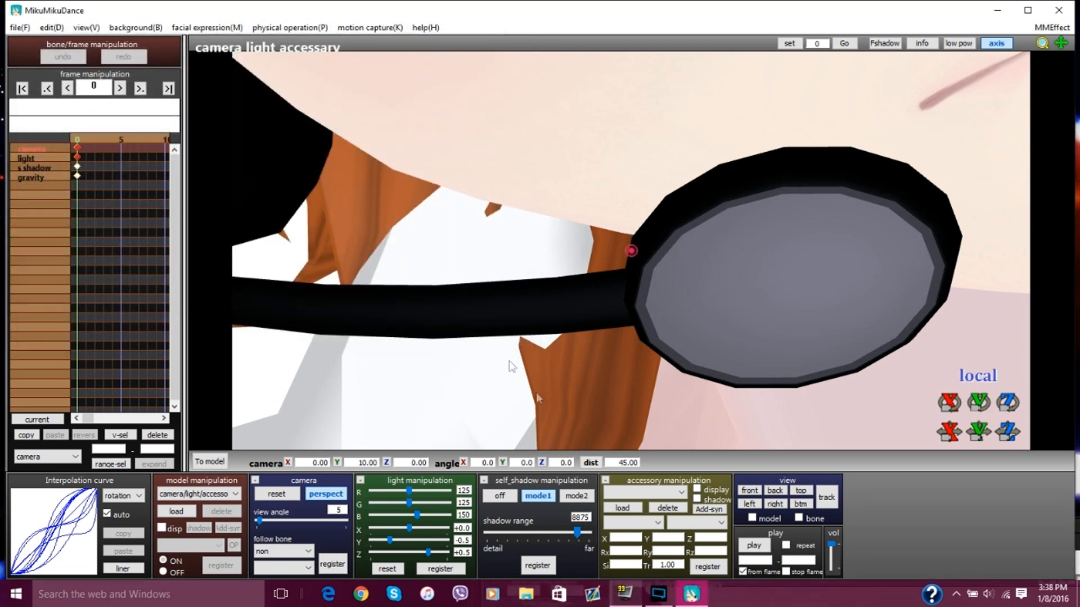
click(749, 545)
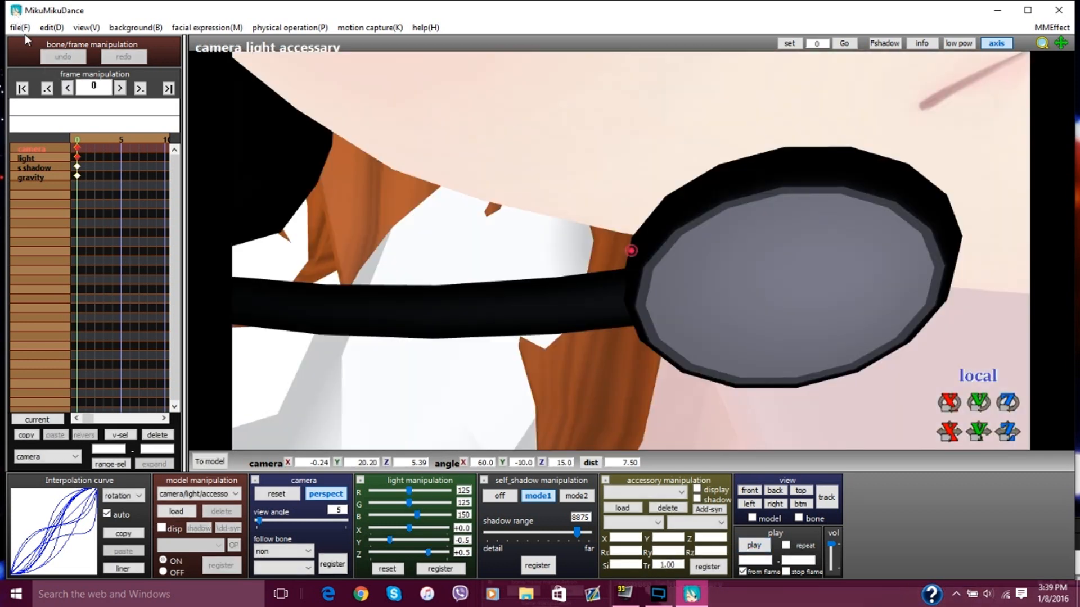
Step: Create a new empty project, discarding the Deadlox dance scene, and leave it without a model
click(26, 28)
click(30, 43)
click(516, 347)
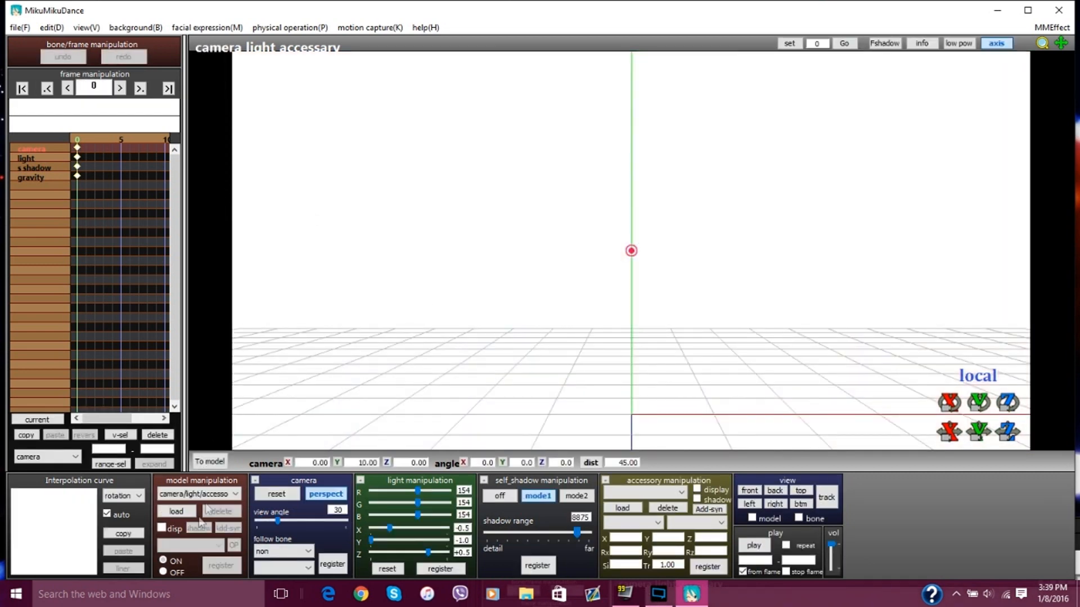
click(178, 513)
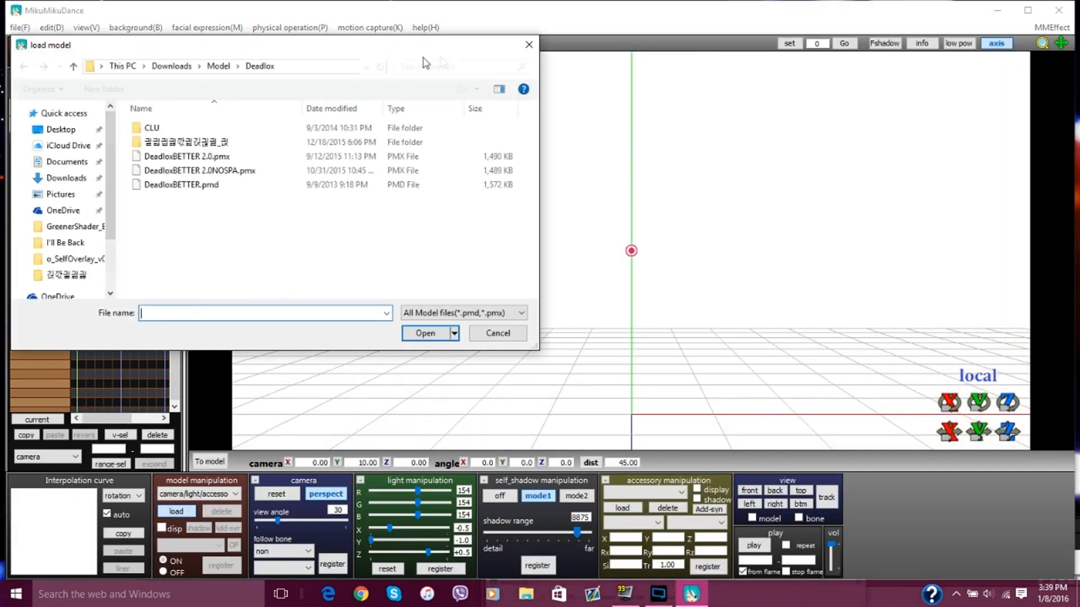
click(529, 45)
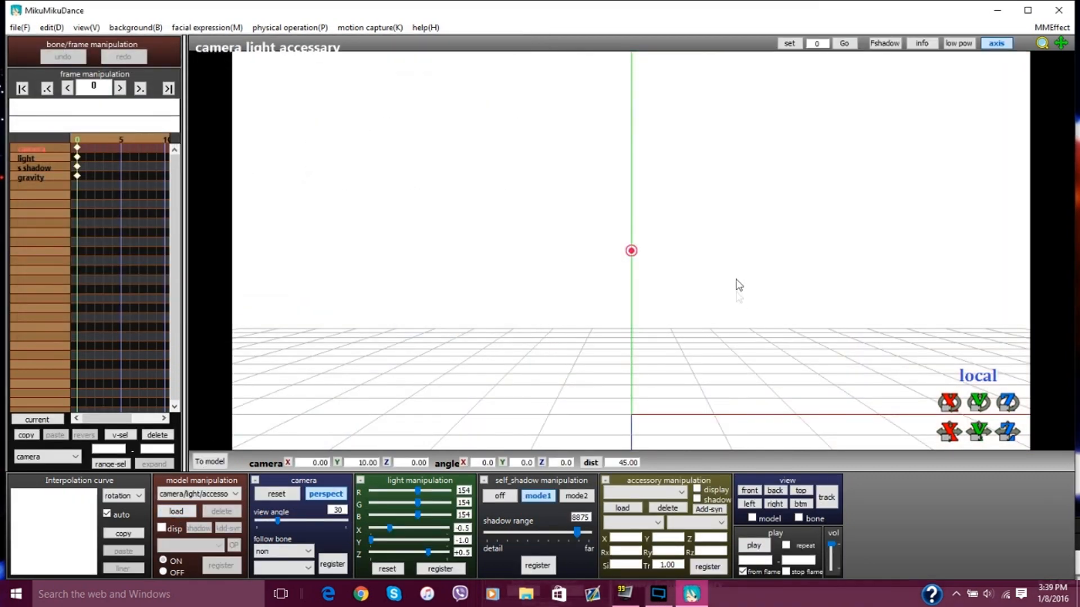